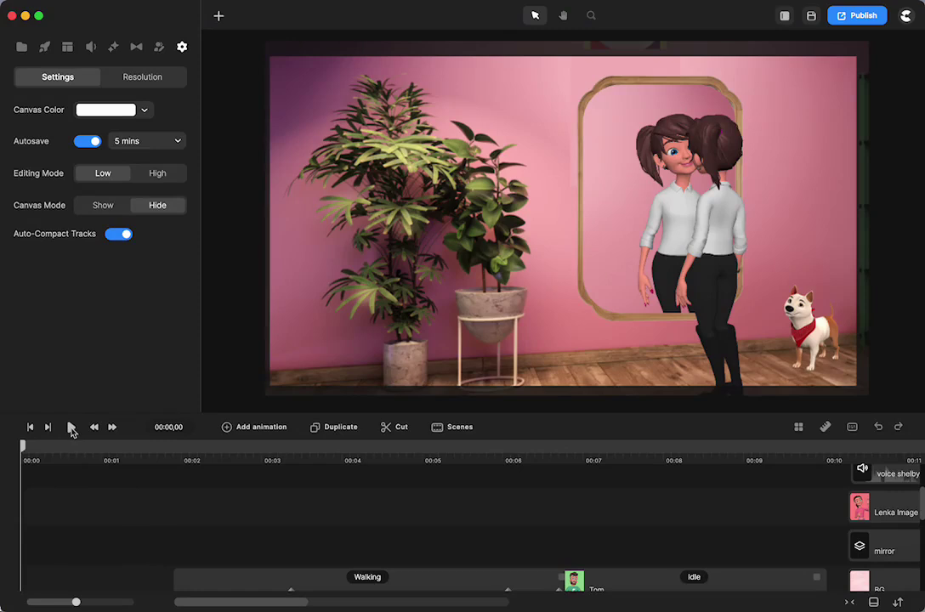
Play the man-and-woman mirror scene through to about 00:09,25
{"action": "left_click", "coordinate": [71, 428]}
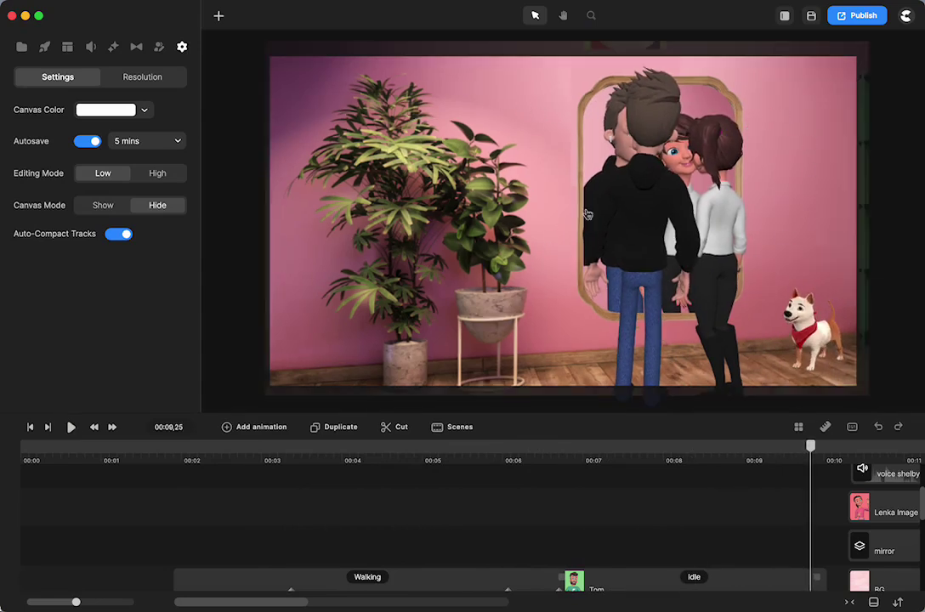
{"action": "left_click", "coordinate": [45, 47]}
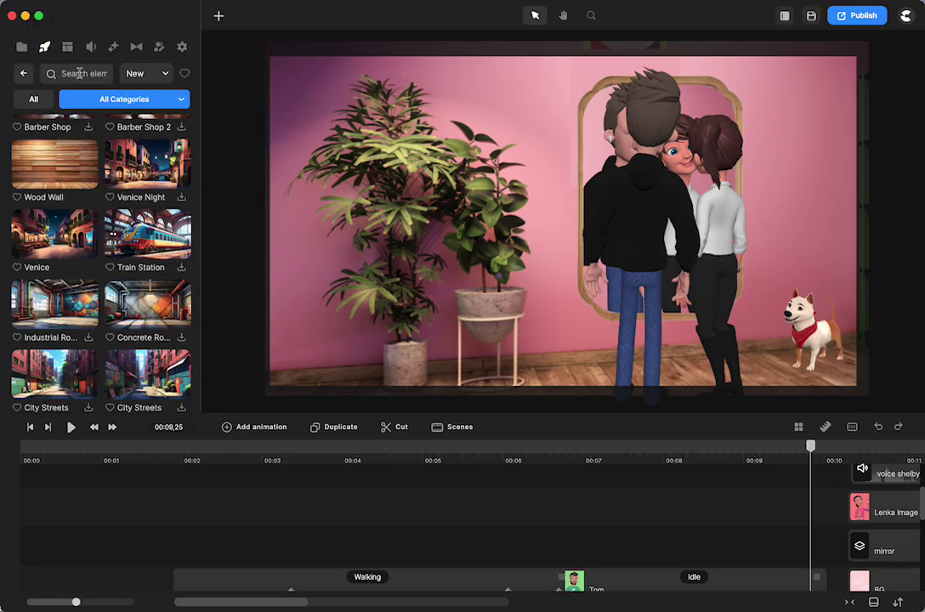
{"action": "left_click", "coordinate": [79, 73]}
{"action": "type", "text": "room"}
{"action": "scroll", "coordinate": [65, 263], "scroll_direction": "down", "scroll_amount": 5}
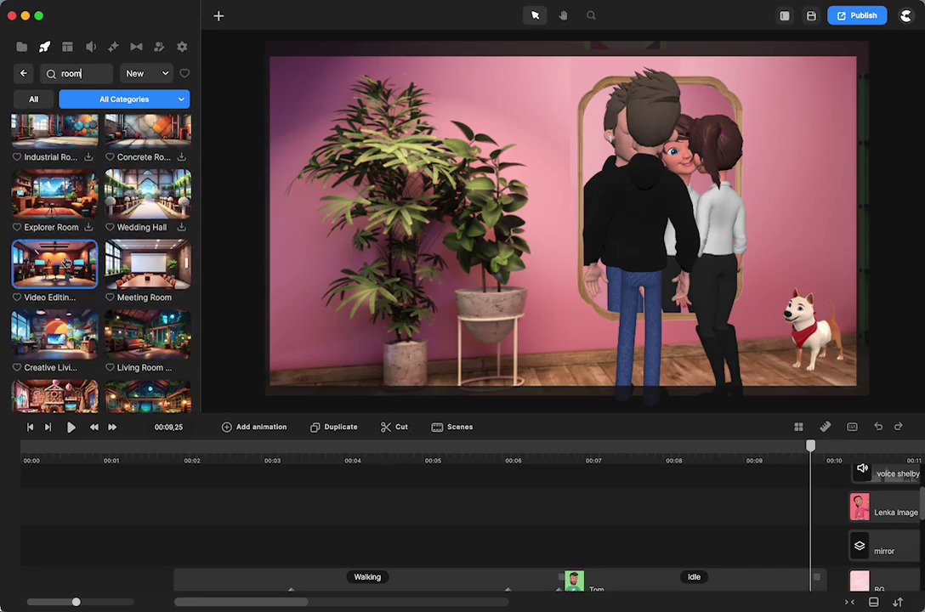
{"action": "scroll", "coordinate": [65, 264], "scroll_direction": "down", "scroll_amount": 10}
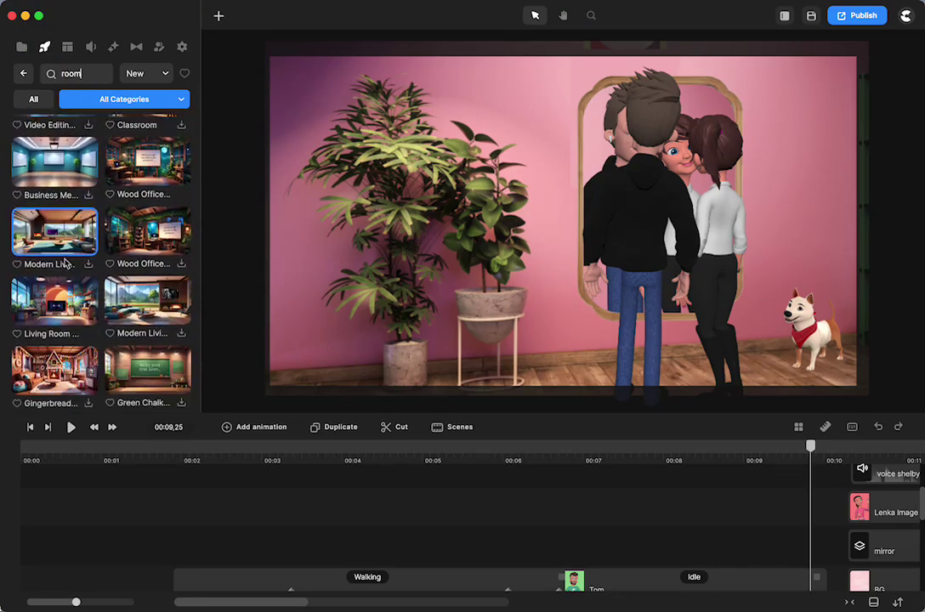
{"action": "scroll", "coordinate": [66, 263], "scroll_direction": "down", "scroll_amount": 10}
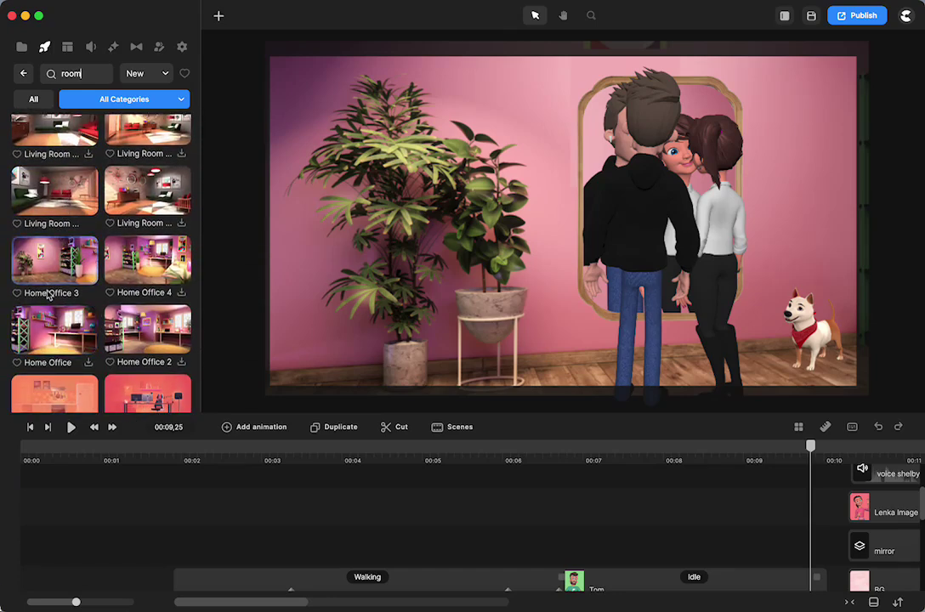
{"action": "left_click_drag", "start_coordinate": [54, 267], "coordinate": [648, 272]}
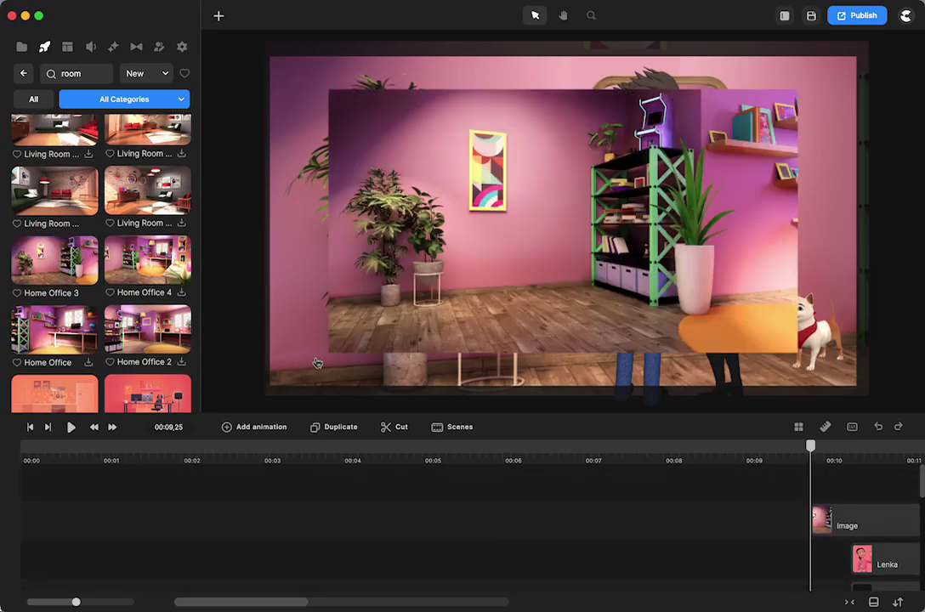
{"action": "left_click", "coordinate": [346, 324]}
{"action": "left_click_drag", "start_coordinate": [331, 352], "coordinate": [13, 542]}
{"action": "left_click_drag", "start_coordinate": [409, 255], "coordinate": [681, 169]}
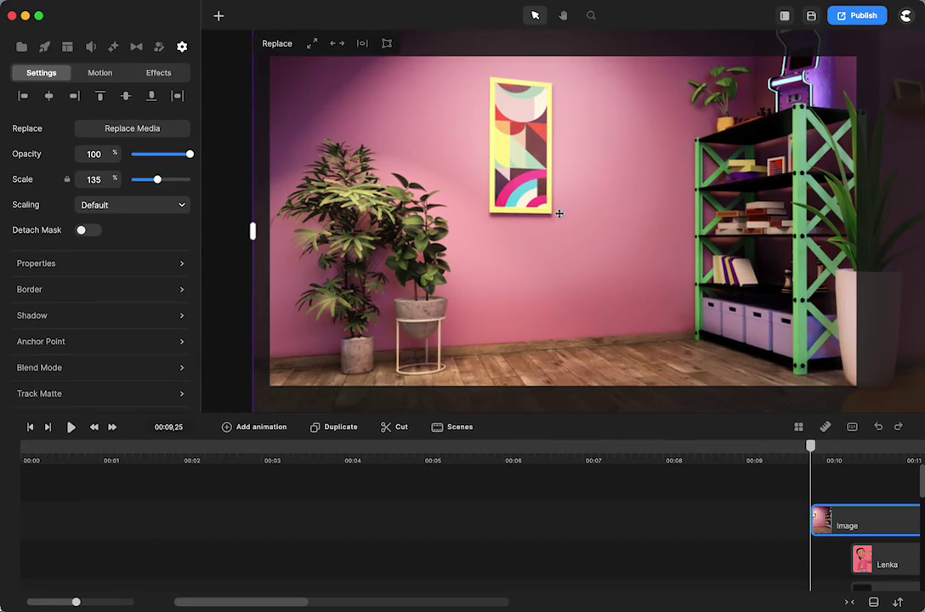
{"action": "key", "text": "Delete"}
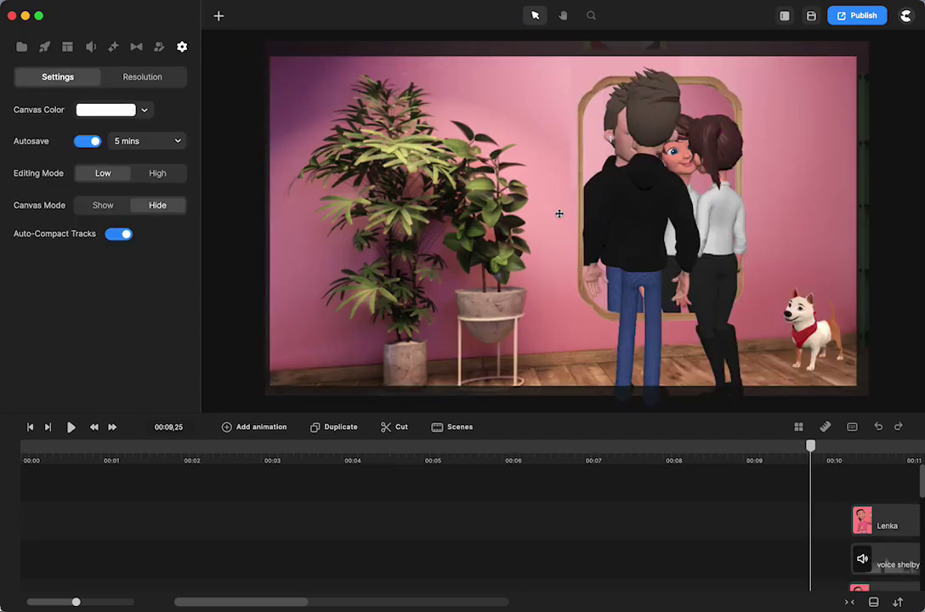
Play on and pause at the red-haired girl by the orange mirror, showing her Lenka clips
{"action": "left_click", "coordinate": [71, 427]}
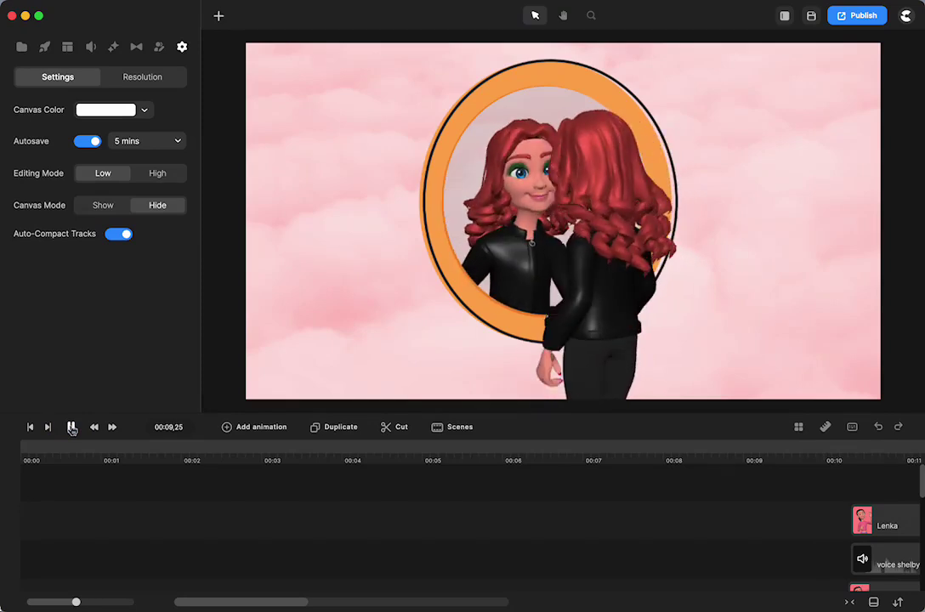
{"action": "left_click", "coordinate": [71, 427]}
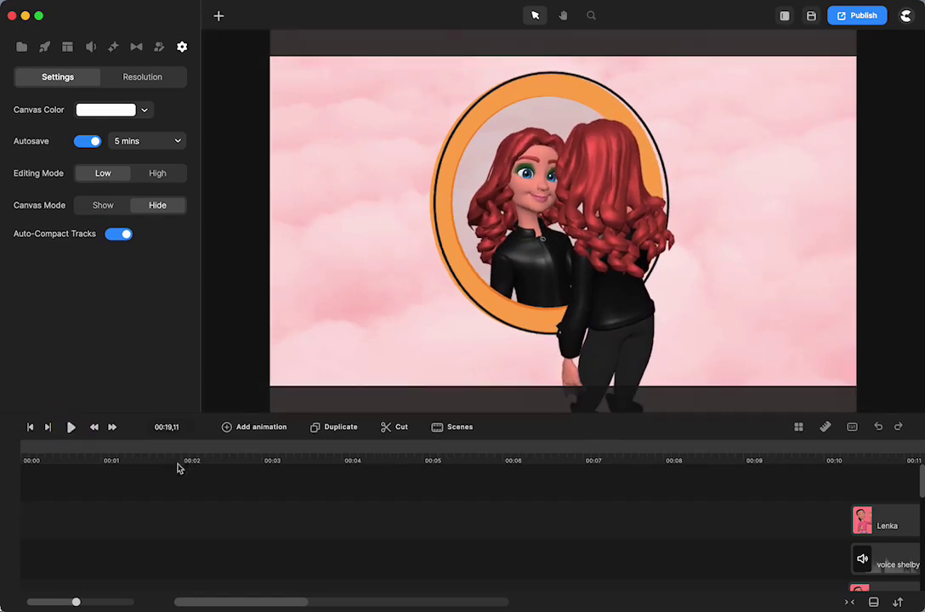
{"action": "scroll", "coordinate": [374, 523], "scroll_direction": "right", "scroll_amount": 5}
{"action": "scroll", "coordinate": [374, 523], "scroll_direction": "right", "scroll_amount": 4}
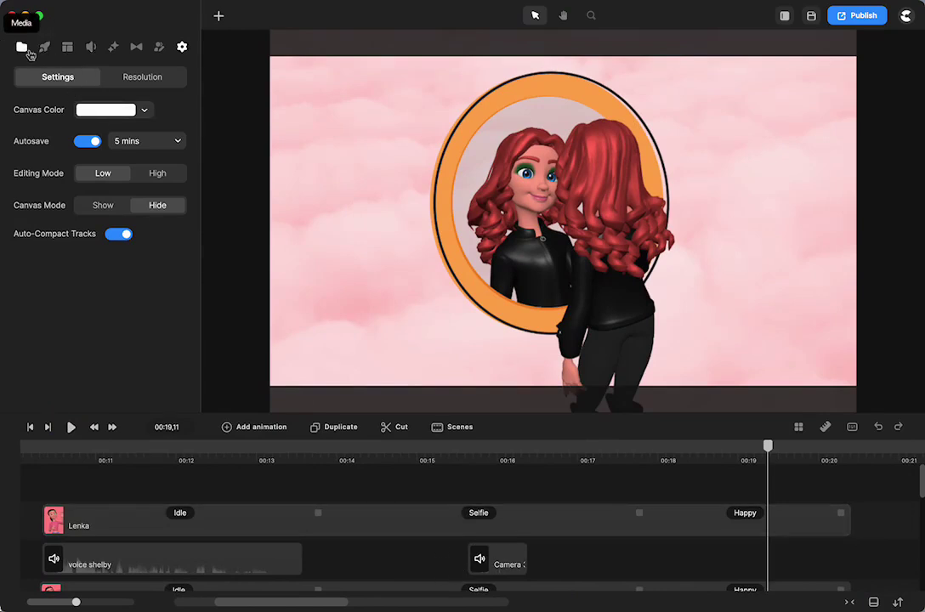
Browse the Pexels 'wallpaper' stock images, then rewind the timeline to 00:10,13
{"action": "left_click", "coordinate": [22, 47]}
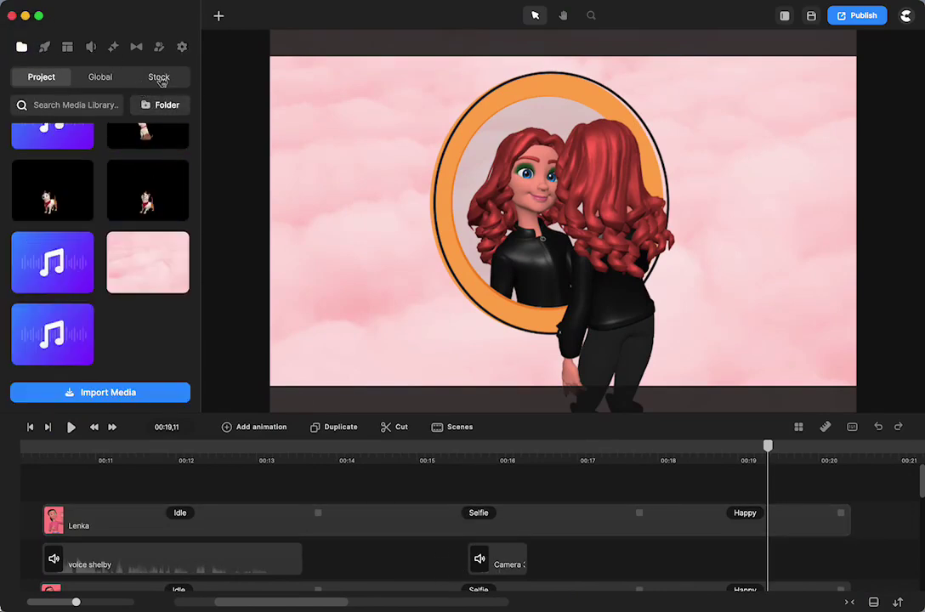
{"action": "left_click", "coordinate": [161, 79]}
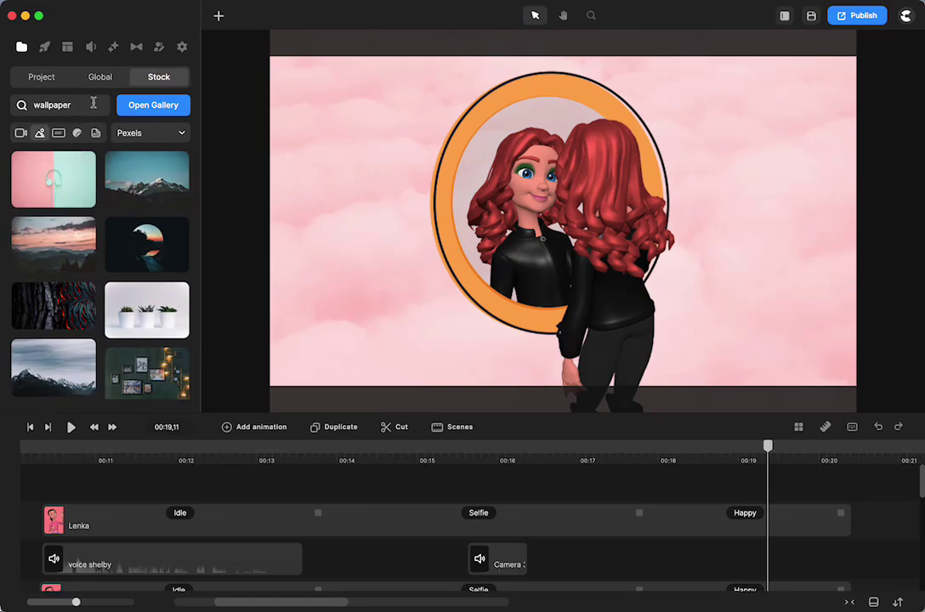
{"action": "scroll", "coordinate": [113, 269], "scroll_direction": "down", "scroll_amount": 10}
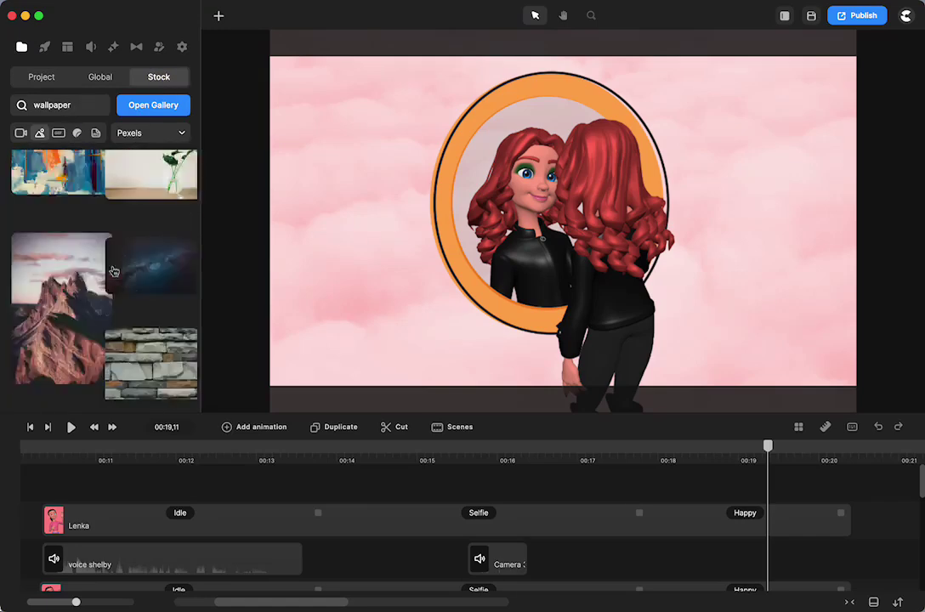
{"action": "scroll", "coordinate": [113, 270], "scroll_direction": "down", "scroll_amount": 10}
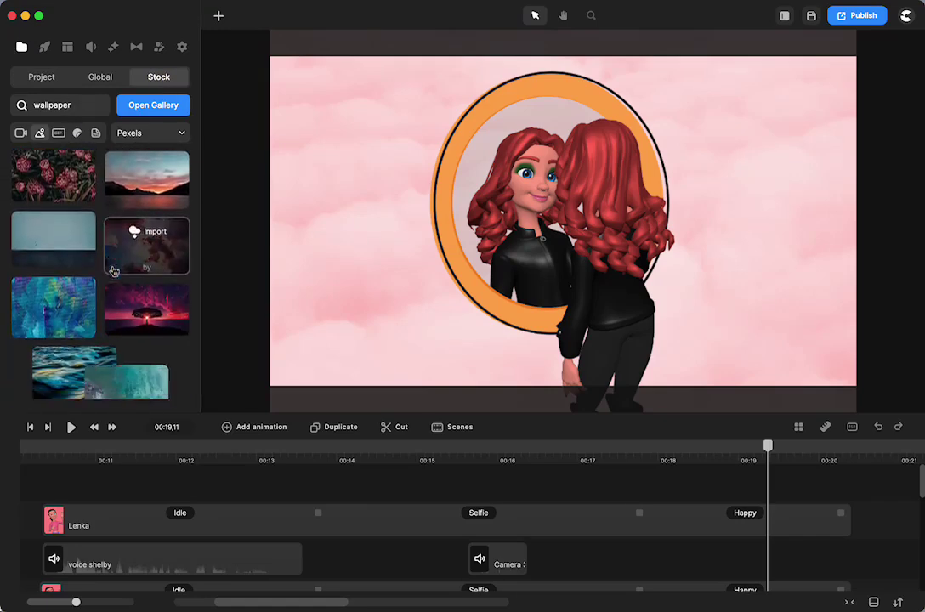
{"action": "scroll", "coordinate": [113, 271], "scroll_direction": "down", "scroll_amount": 10}
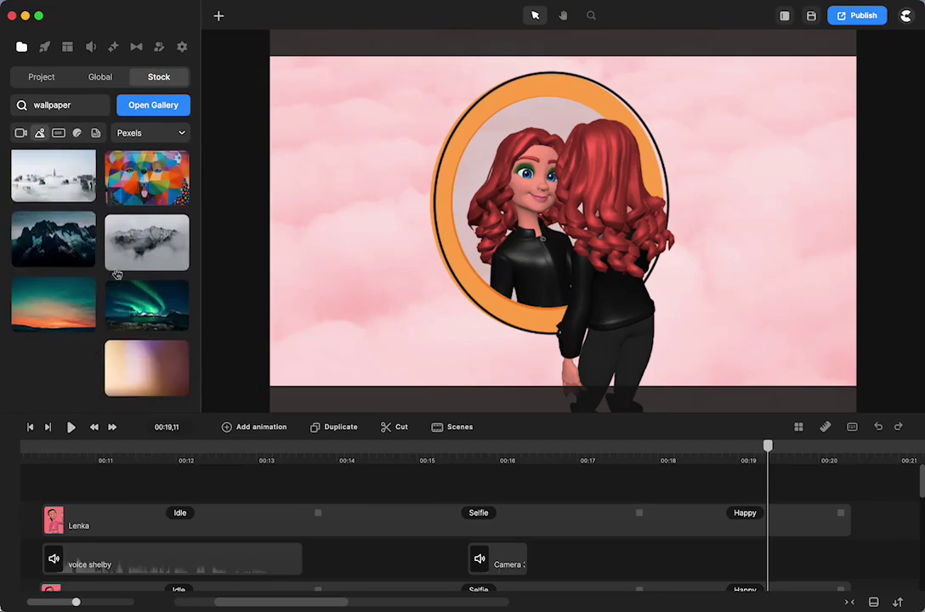
{"action": "scroll", "coordinate": [117, 273], "scroll_direction": "down", "scroll_amount": 10}
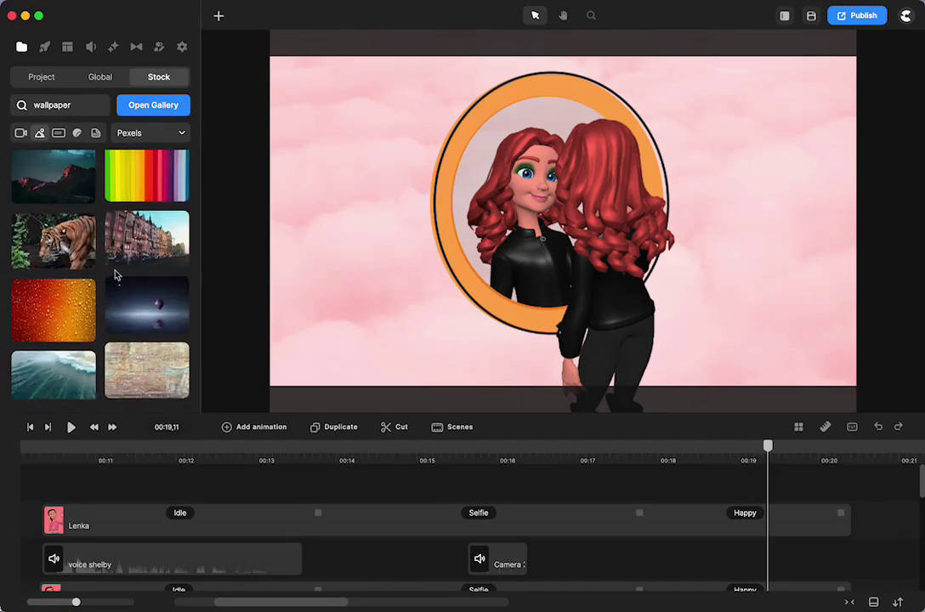
{"action": "scroll", "coordinate": [116, 273], "scroll_direction": "down", "scroll_amount": 10}
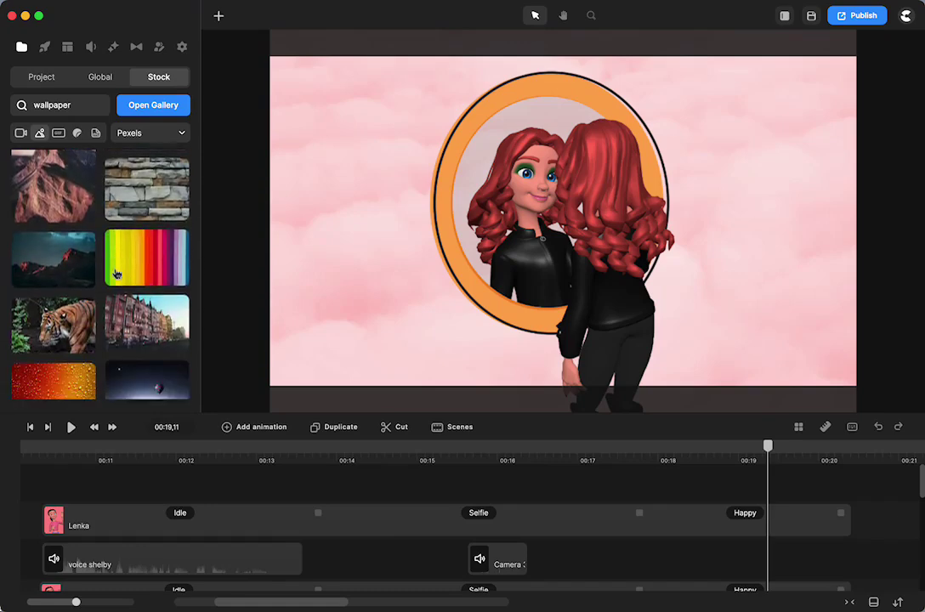
{"action": "scroll", "coordinate": [116, 273], "scroll_direction": "down", "scroll_amount": 10}
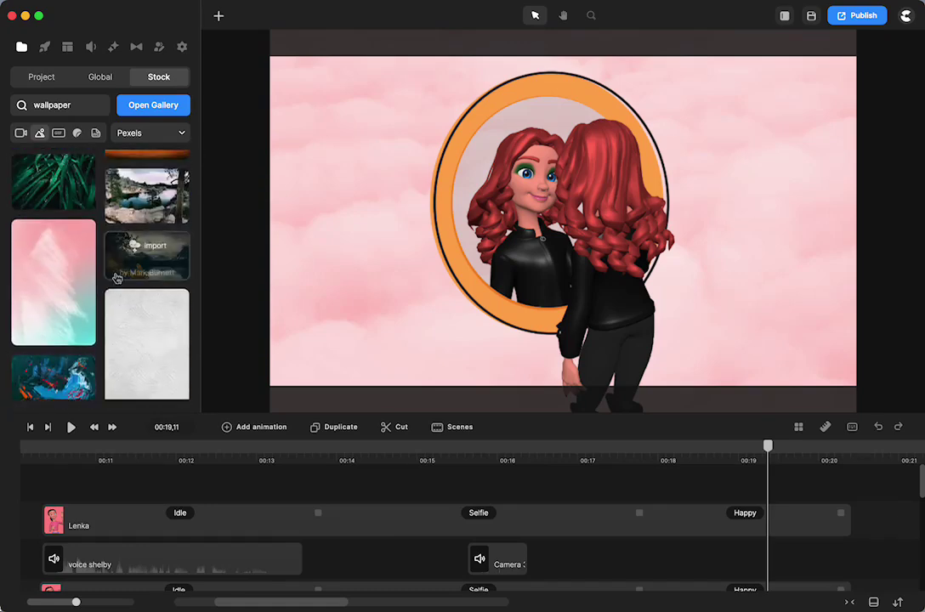
{"action": "scroll", "coordinate": [116, 276], "scroll_direction": "up", "scroll_amount": 5}
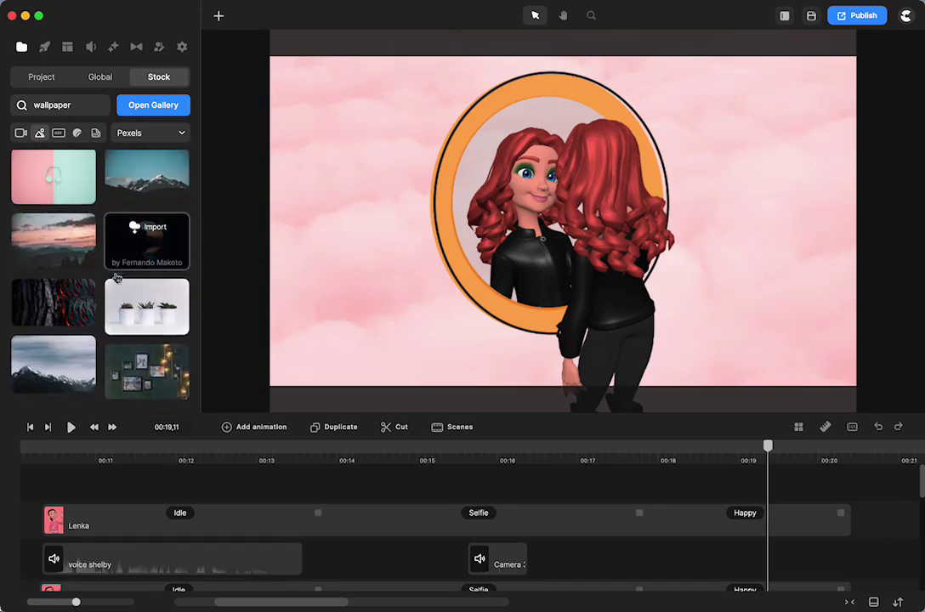
{"action": "scroll", "coordinate": [116, 277], "scroll_direction": "down", "scroll_amount": 10}
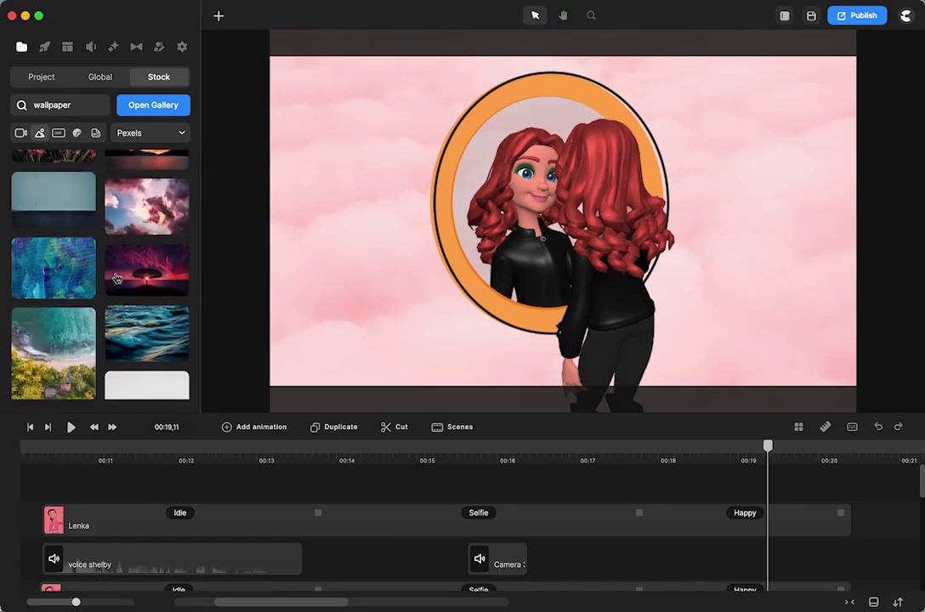
{"action": "scroll", "coordinate": [117, 278], "scroll_direction": "up", "scroll_amount": 8}
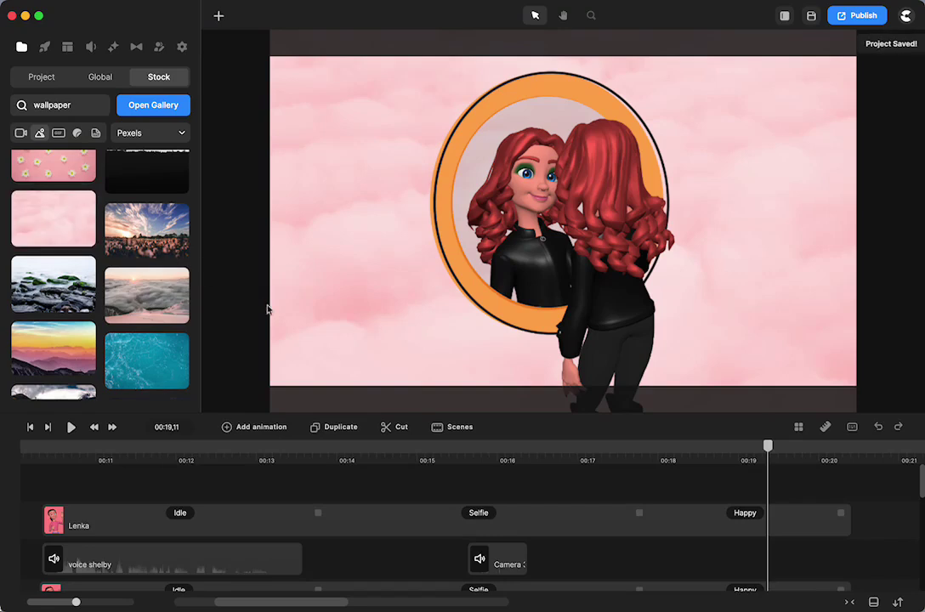
{"action": "mouse_move", "coordinate": [126, 245]}
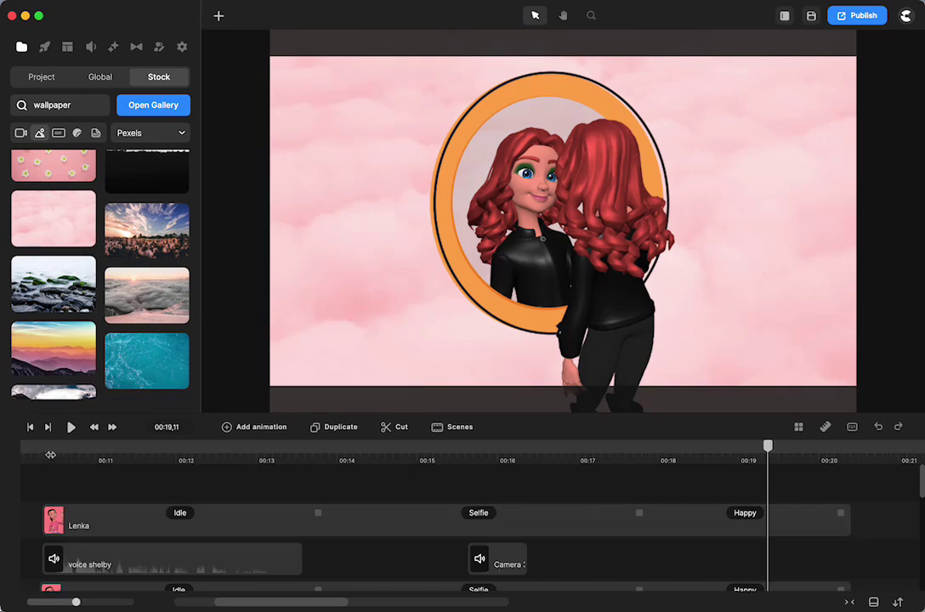
{"action": "left_click", "coordinate": [51, 452]}
{"action": "scroll", "coordinate": [103, 532], "scroll_direction": "down", "scroll_amount": 2}
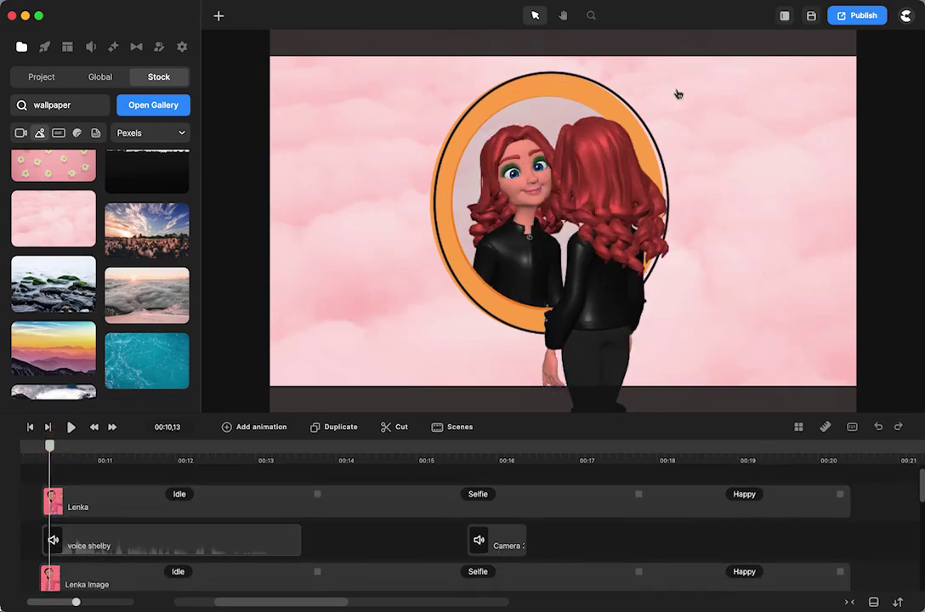
Jump to 00:20,17 and search the element library for 'mirror'
{"action": "left_click", "coordinate": [863, 459]}
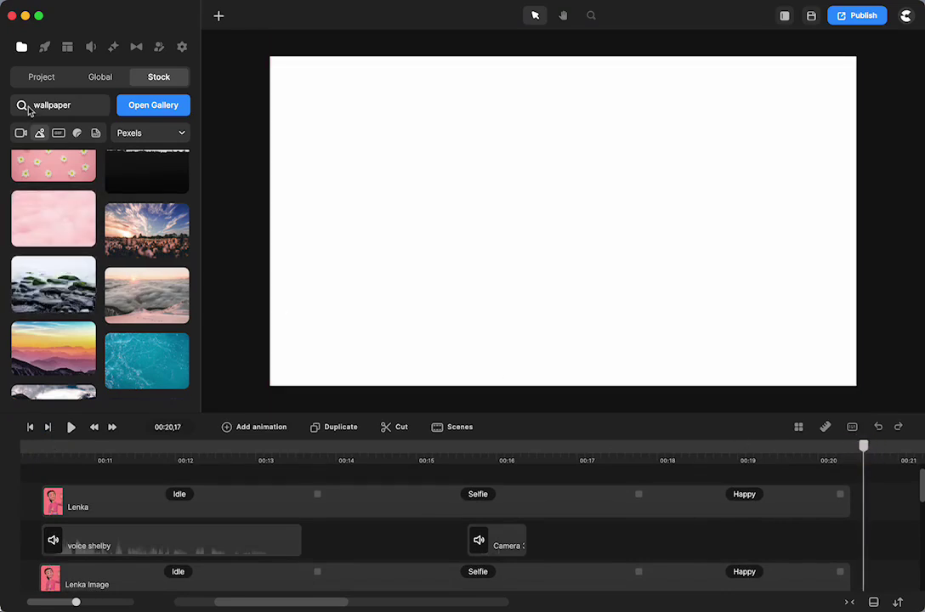
{"action": "left_click", "coordinate": [40, 77]}
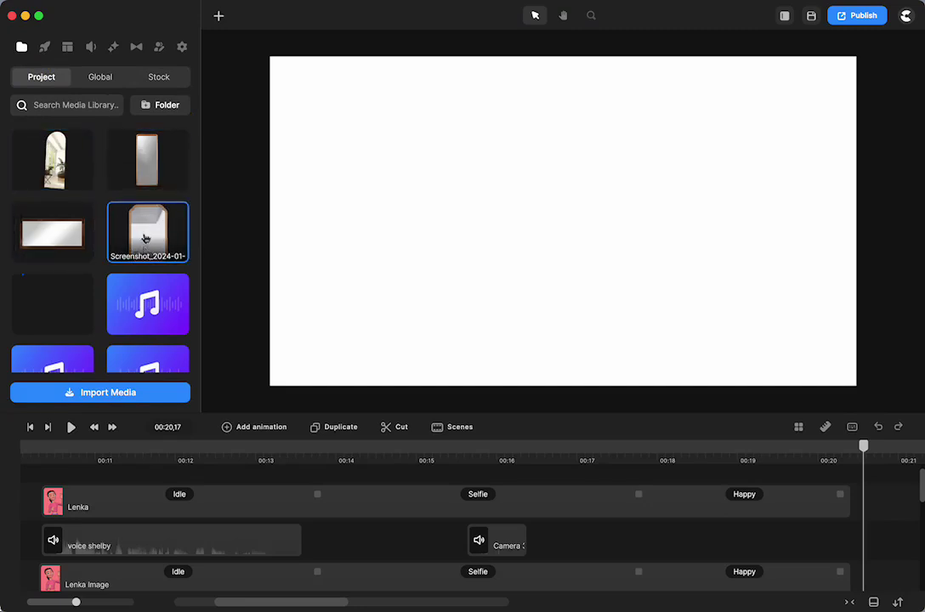
{"action": "left_click", "coordinate": [44, 47]}
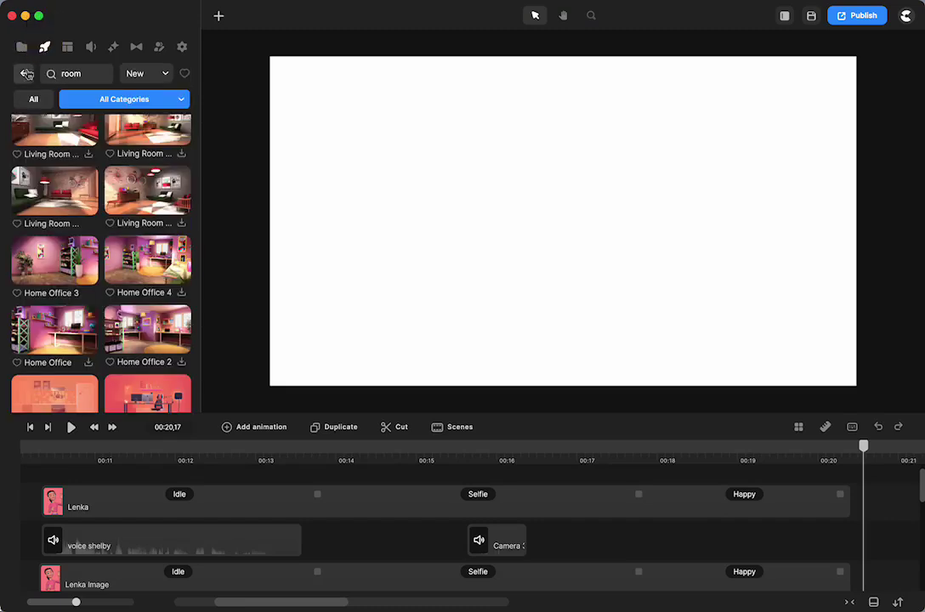
{"action": "left_click", "coordinate": [24, 75]}
{"action": "left_click", "coordinate": [54, 74]}
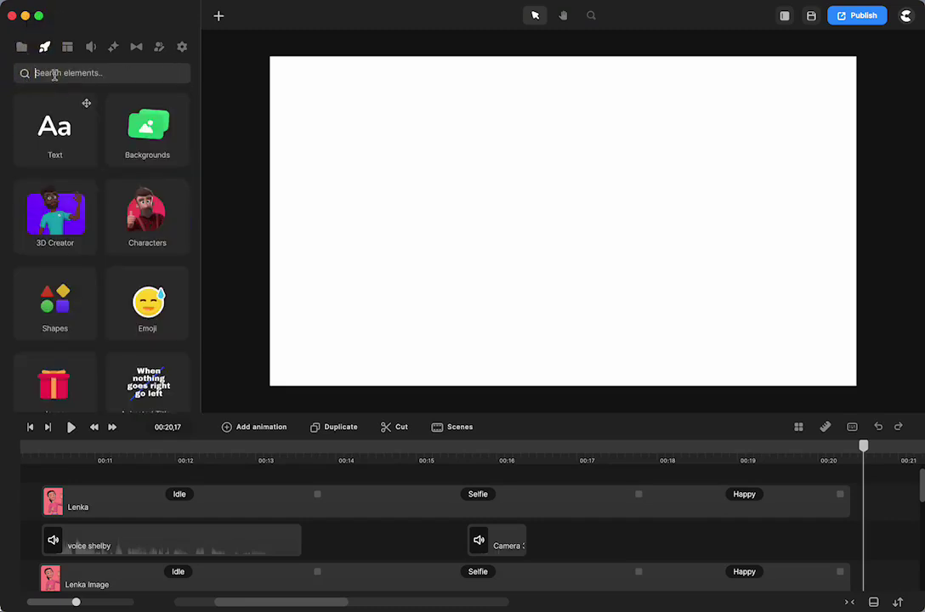
{"action": "type", "text": "ml"}
{"action": "type", "text": "rror"}
{"action": "key", "text": "Return"}
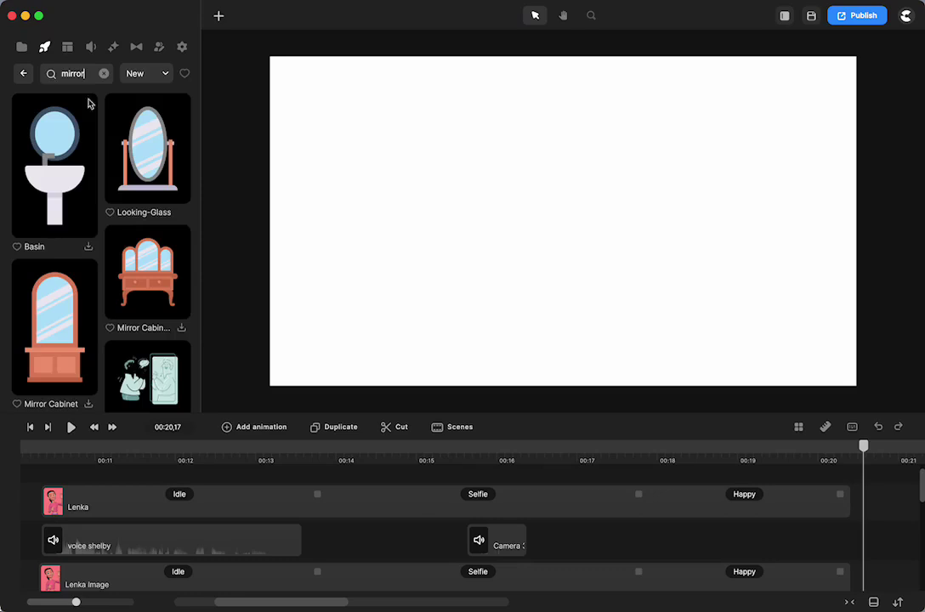
Drag the round orange mirror onto the canvas and nudge it into place
{"action": "scroll", "coordinate": [96, 258], "scroll_direction": "down", "scroll_amount": 5}
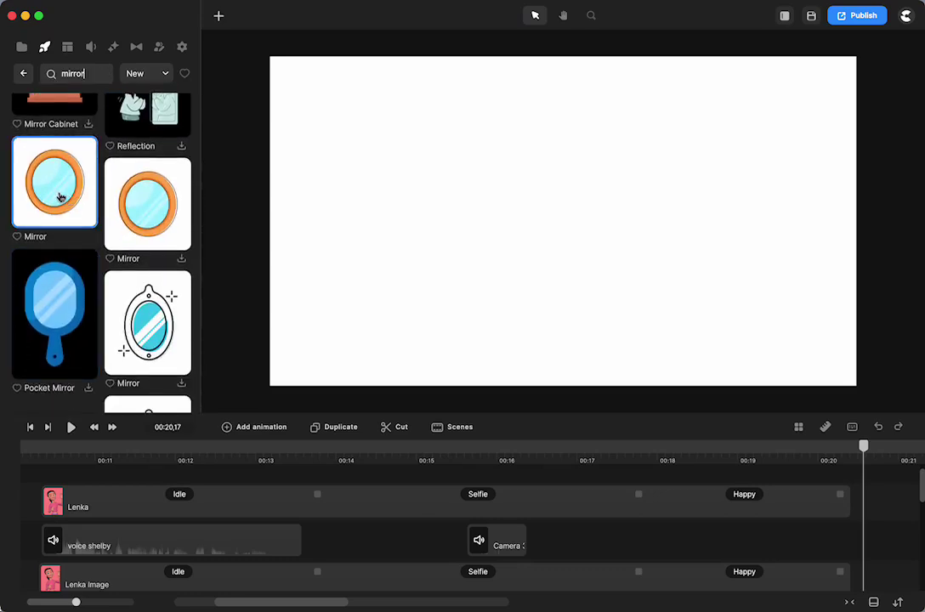
{"action": "left_click_drag", "start_coordinate": [59, 196], "coordinate": [539, 241]}
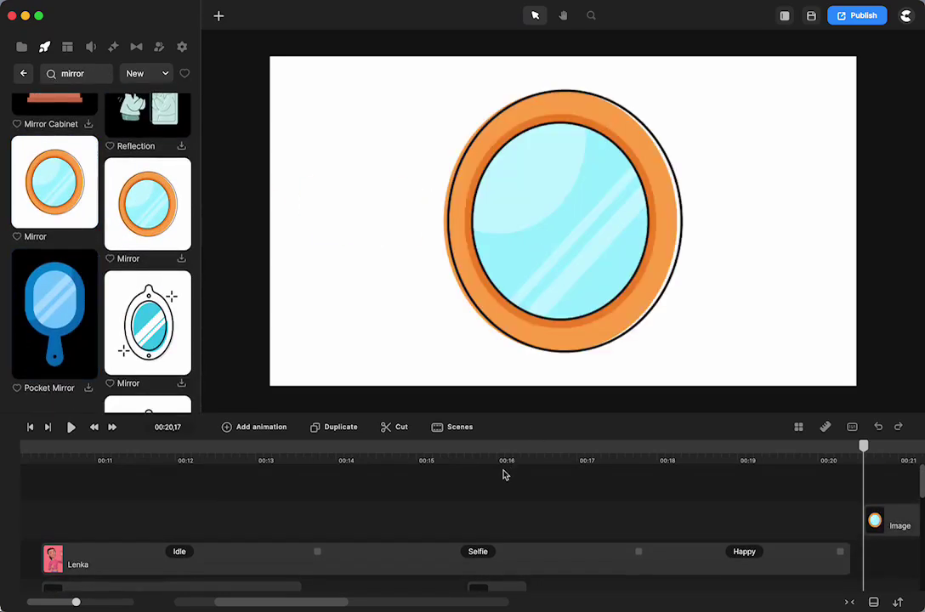
{"action": "scroll", "coordinate": [504, 474], "scroll_direction": "right", "scroll_amount": 5}
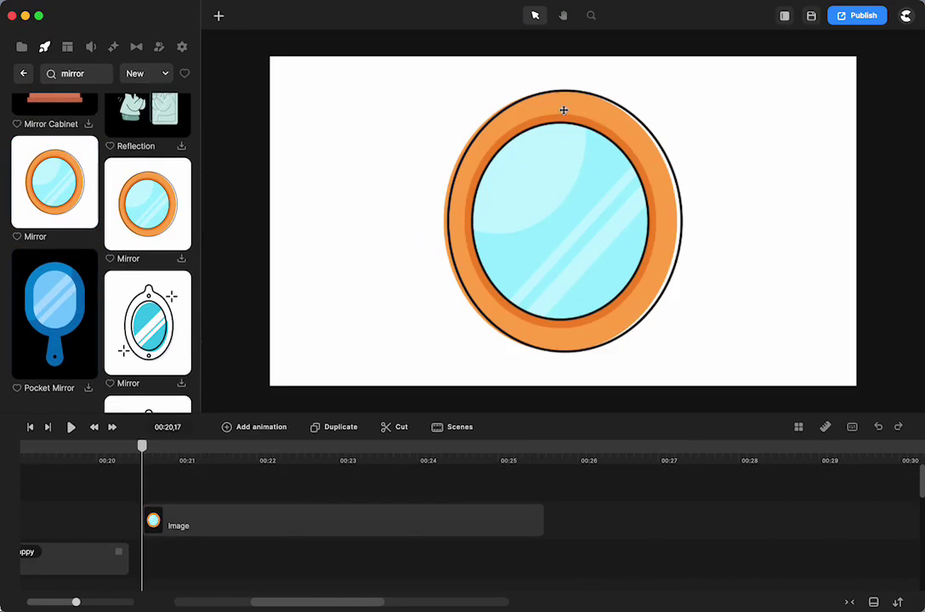
{"action": "left_click_drag", "start_coordinate": [563, 109], "coordinate": [553, 91]}
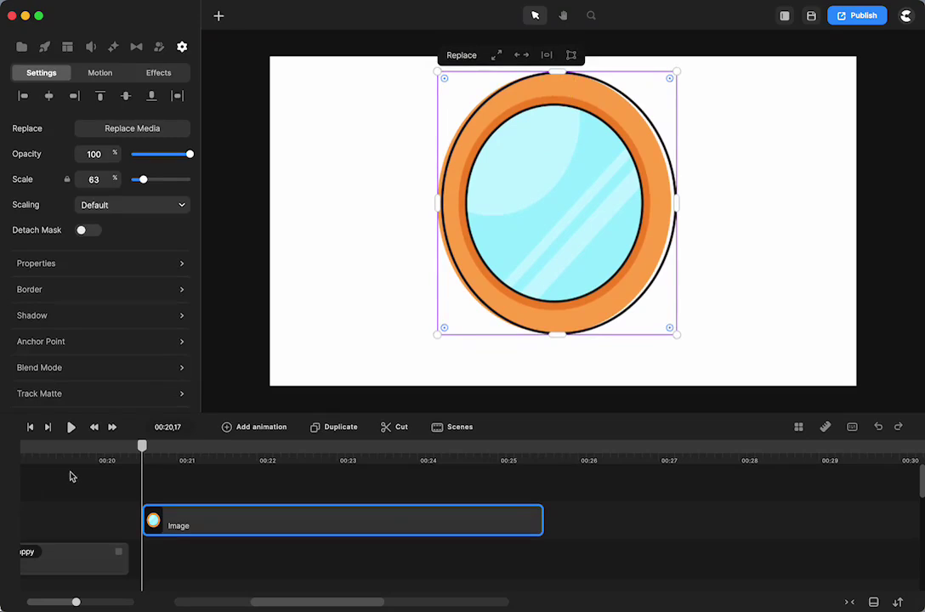
Add a blue circle shape and fit it over the mirror's glass
{"action": "left_click", "coordinate": [218, 17]}
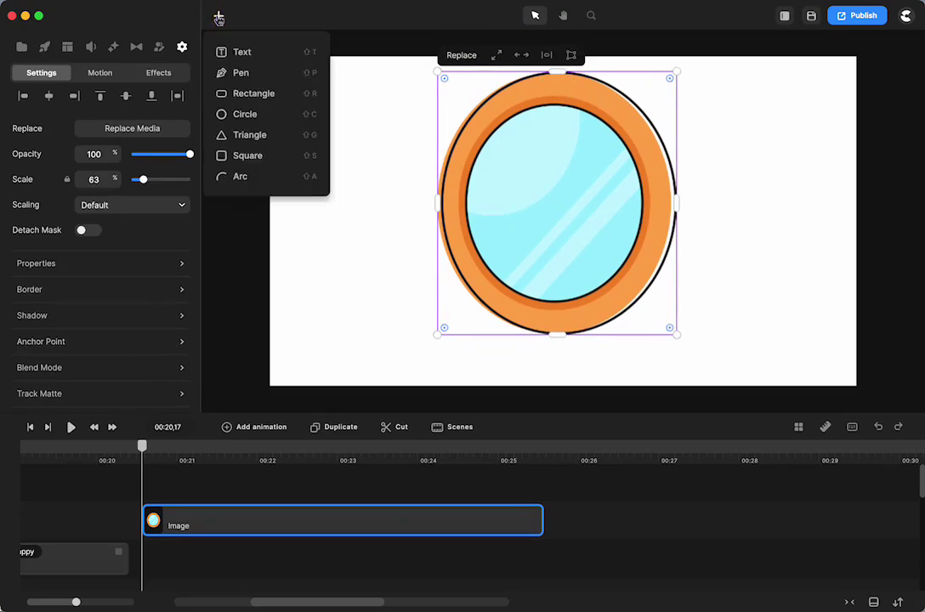
{"action": "left_click", "coordinate": [245, 116]}
{"action": "left_click_drag", "start_coordinate": [617, 204], "coordinate": [611, 182]}
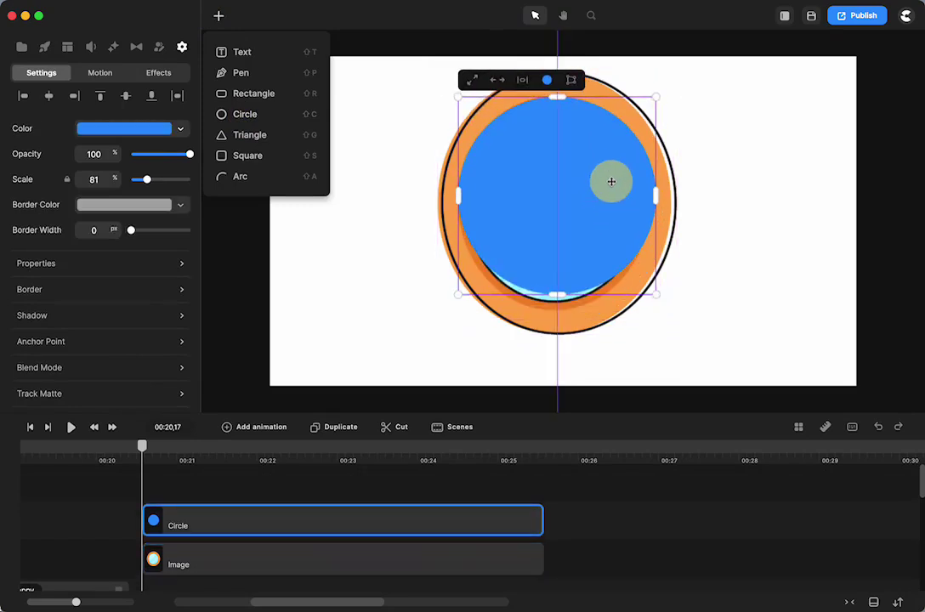
{"action": "left_click_drag", "start_coordinate": [558, 295], "coordinate": [557, 307]}
{"action": "mouse_move", "coordinate": [657, 211]}
{"action": "left_mouse_down"}
{"action": "mouse_move", "coordinate": [638, 209]}
{"action": "mouse_move", "coordinate": [678, 208]}
{"action": "mouse_move", "coordinate": [630, 214]}
{"action": "mouse_move", "coordinate": [651, 219]}
{"action": "left_mouse_up"}
Check the circle's 2c92ff fill opacity and lengthen the mirror Image clip to about 00:26
{"action": "left_click", "coordinate": [181, 130]}
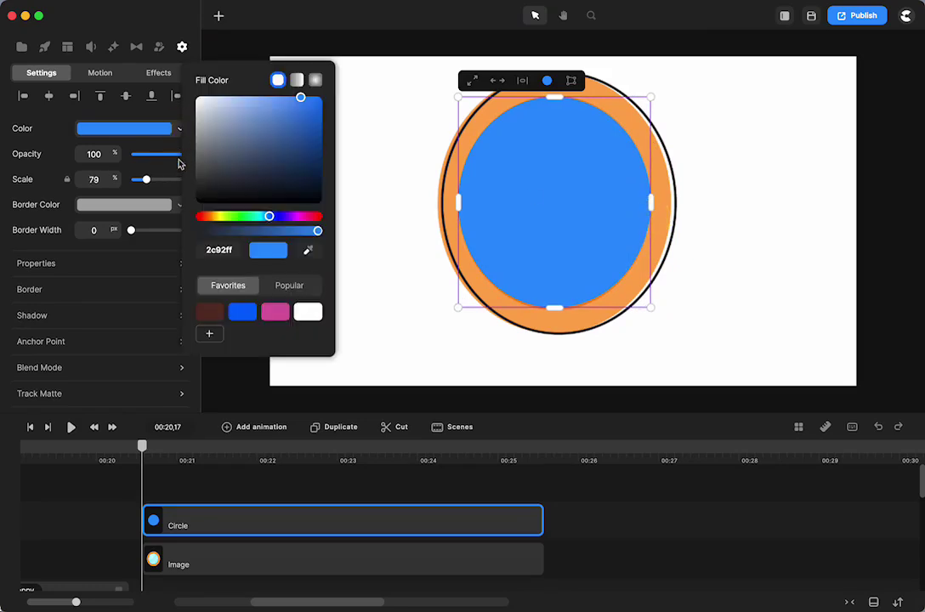
{"action": "left_click_drag", "start_coordinate": [318, 232], "coordinate": [276, 234]}
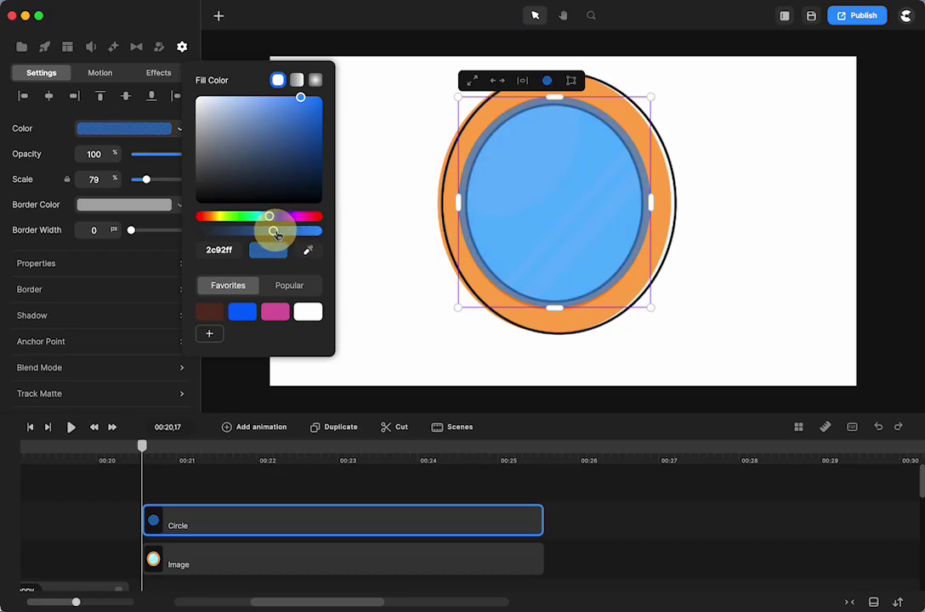
{"action": "left_click_drag", "start_coordinate": [276, 234], "coordinate": [341, 232]}
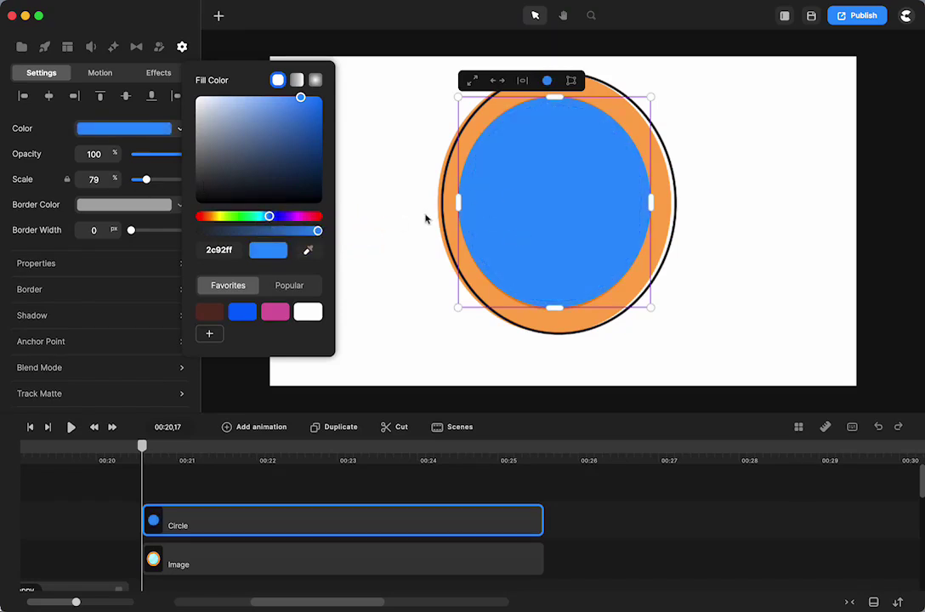
{"action": "left_click_drag", "start_coordinate": [540, 558], "coordinate": [654, 558]}
{"action": "left_click", "coordinate": [575, 457]}
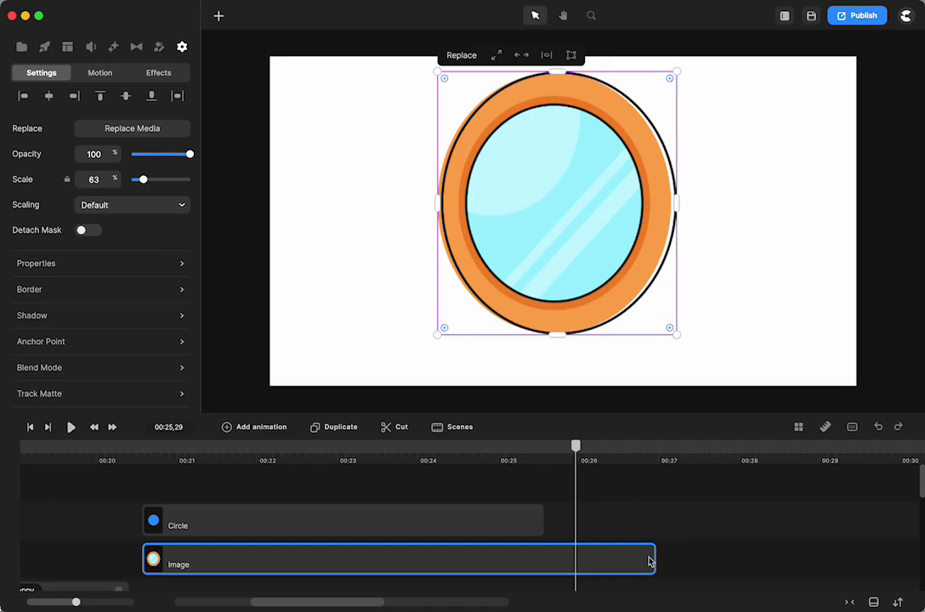
Extend the mirror and circle clips to about 00:29
{"action": "left_click_drag", "start_coordinate": [656, 558], "coordinate": [821, 558]}
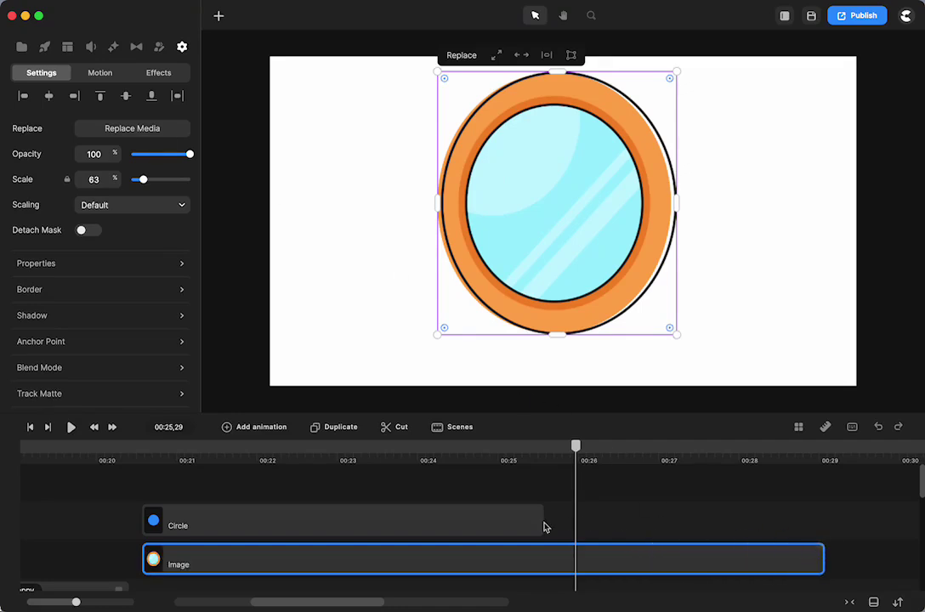
{"action": "left_click_drag", "start_coordinate": [542, 520], "coordinate": [823, 524]}
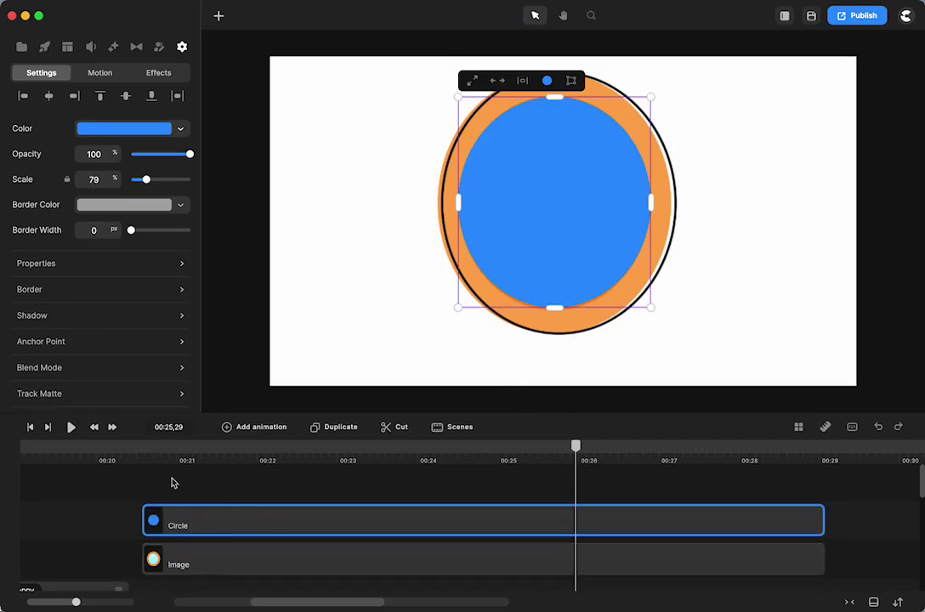
{"action": "left_click", "coordinate": [193, 527]}
{"action": "left_click", "coordinate": [204, 554]}
{"action": "scroll", "coordinate": [204, 557], "scroll_direction": "down", "scroll_amount": 2}
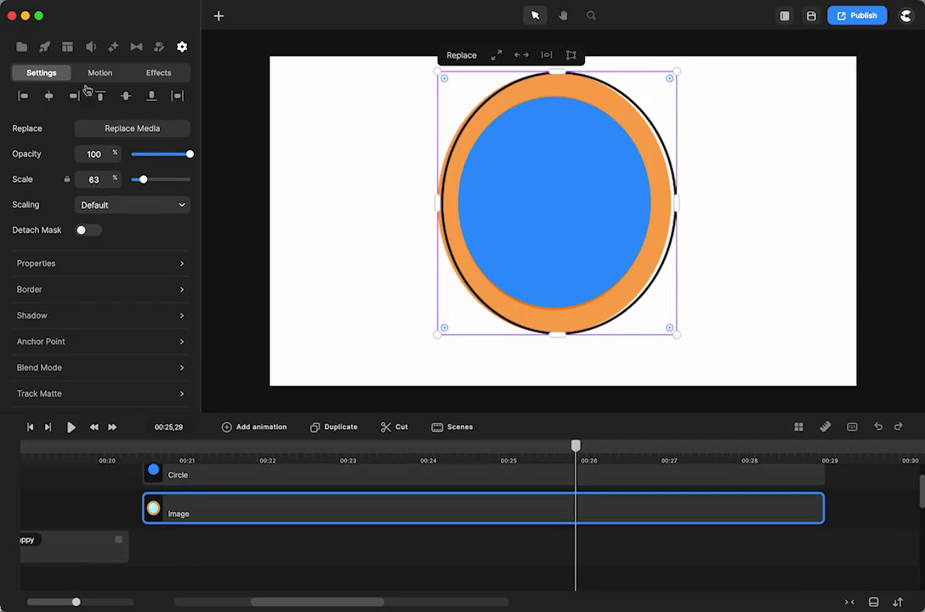
Drag the pink clouds image from project media onto the timeline as the background
{"action": "left_click", "coordinate": [21, 46]}
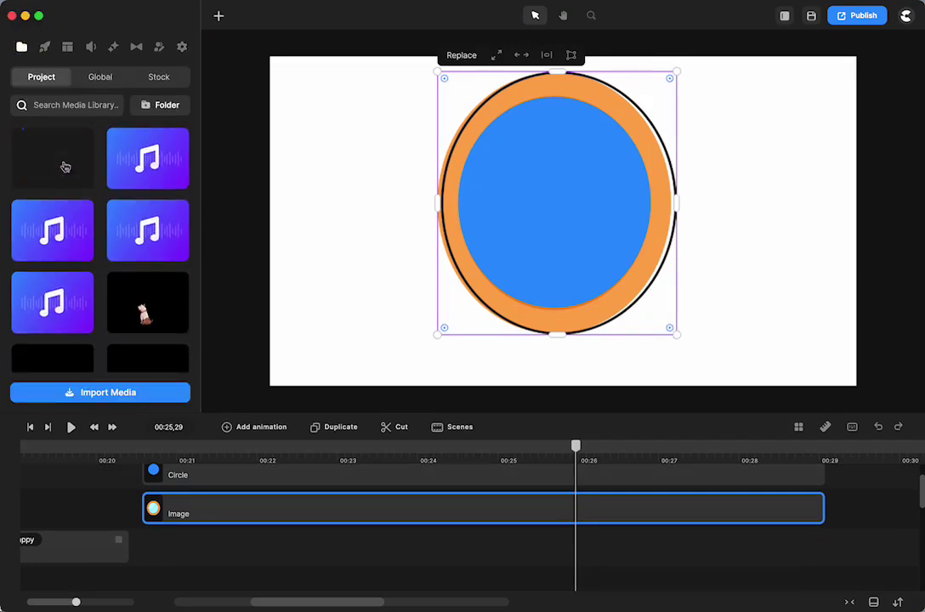
{"action": "scroll", "coordinate": [65, 166], "scroll_direction": "down", "scroll_amount": 5}
{"action": "left_click_drag", "start_coordinate": [148, 268], "coordinate": [174, 547]}
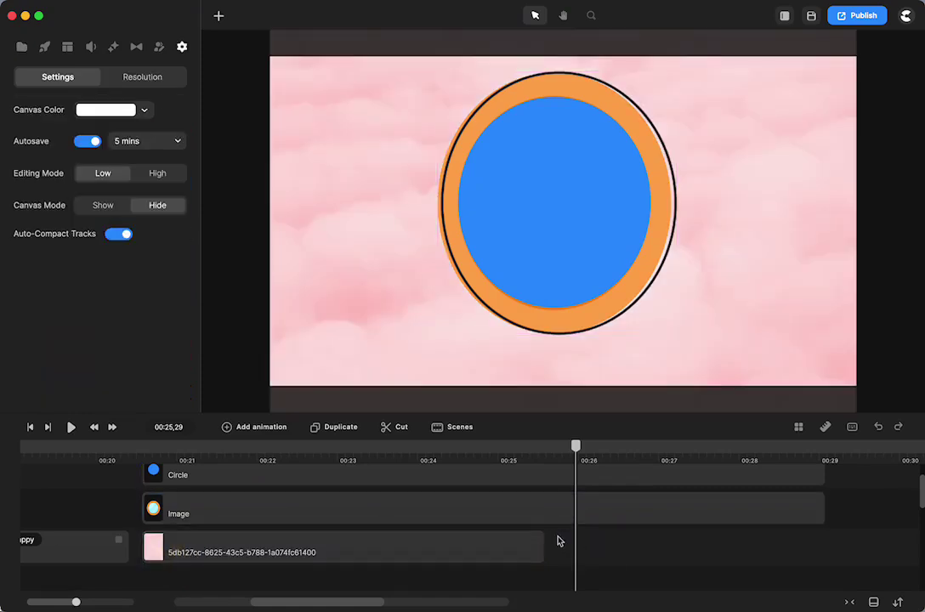
Stretch the pink cloud clip to 00:29 and rename it 'BG'
{"action": "left_click_drag", "start_coordinate": [542, 542], "coordinate": [817, 529]}
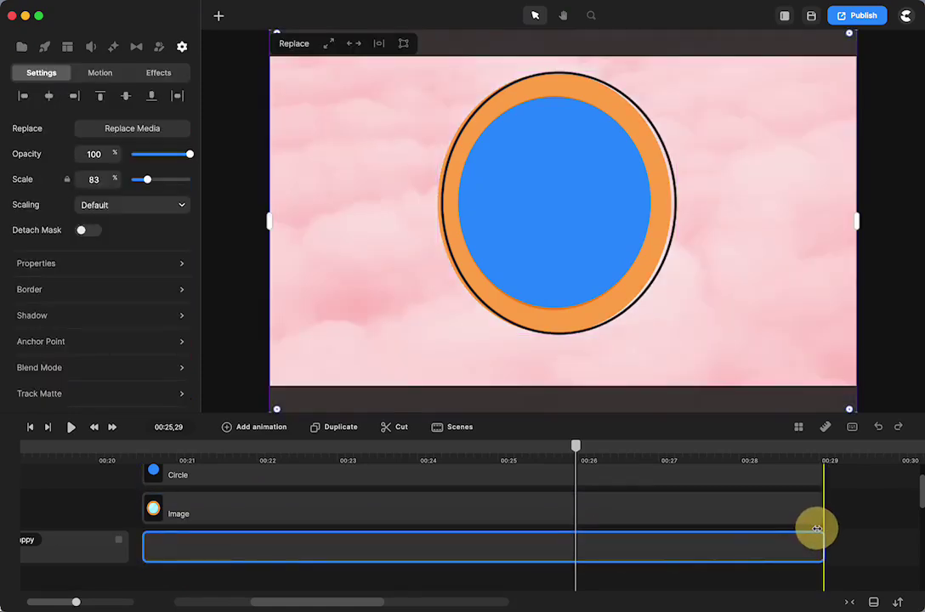
{"action": "right_click", "coordinate": [174, 472]}
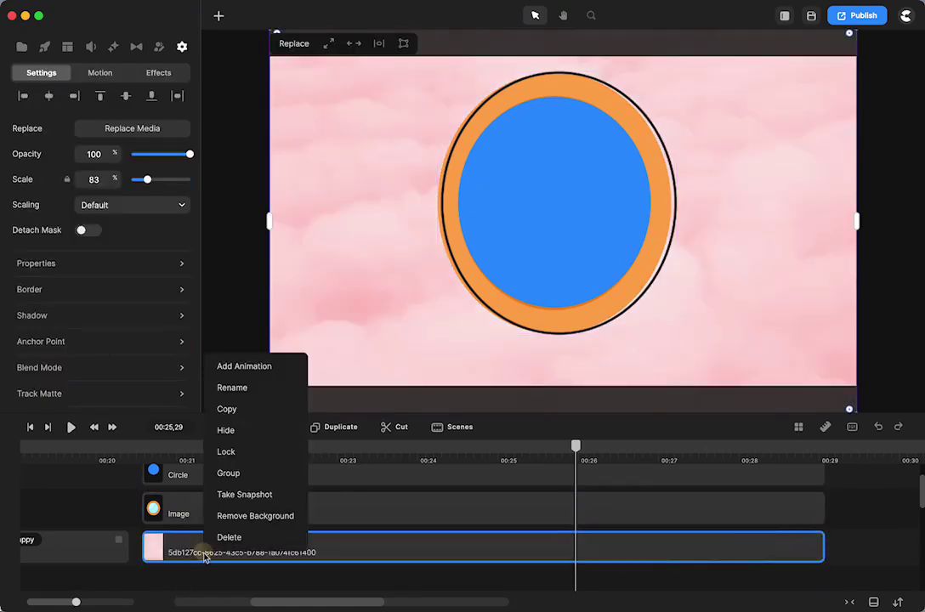
{"action": "left_click", "coordinate": [231, 388]}
{"action": "type", "text": "BG"}
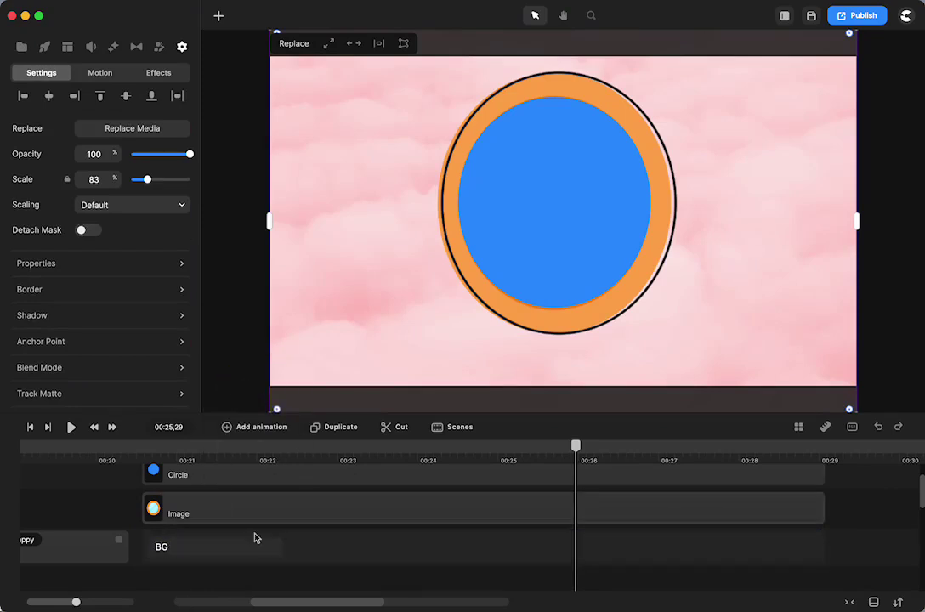
{"action": "left_click", "coordinate": [219, 586]}
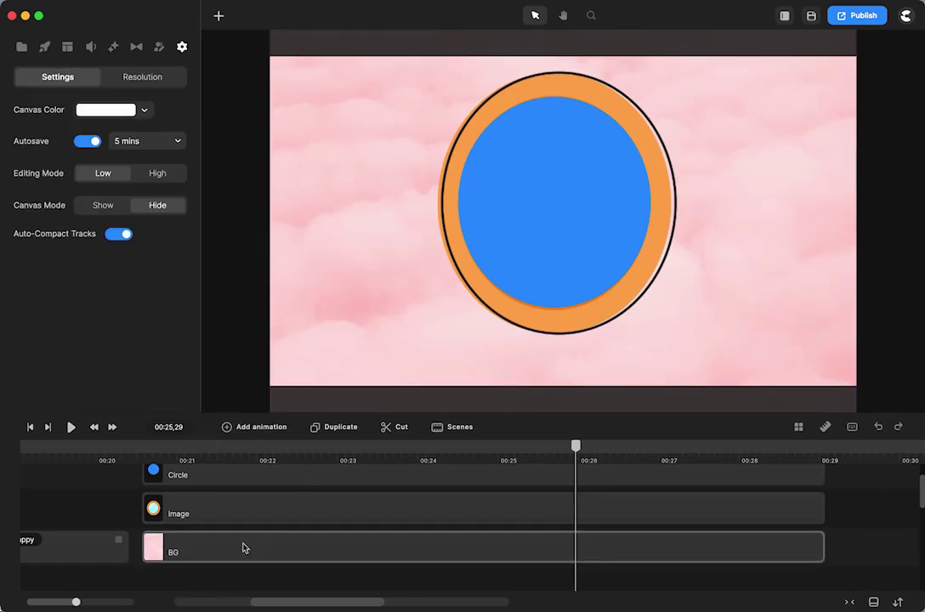
Rename the background copy to 'BG mirror'
{"action": "left_click", "coordinate": [243, 547]}
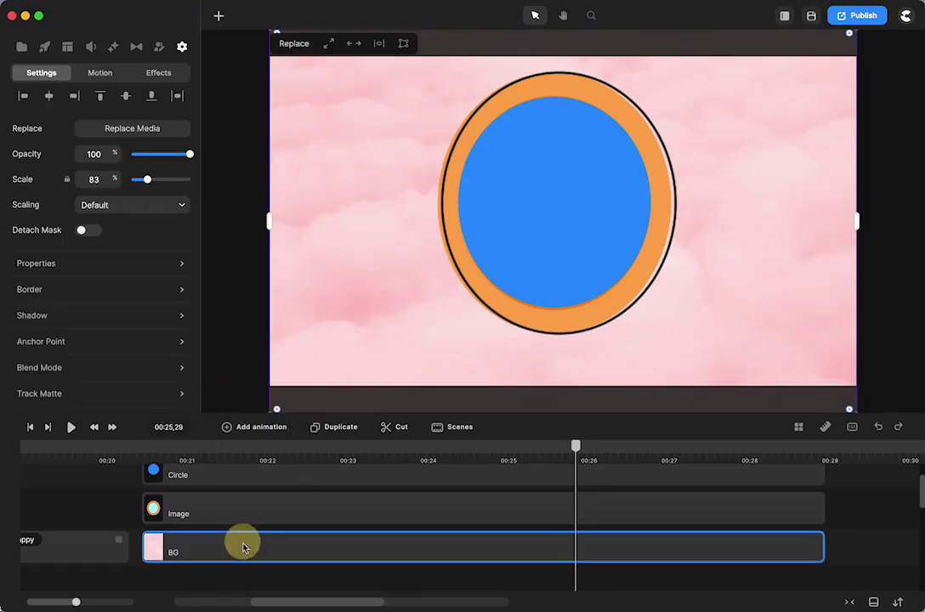
{"action": "right_click", "coordinate": [195, 551]}
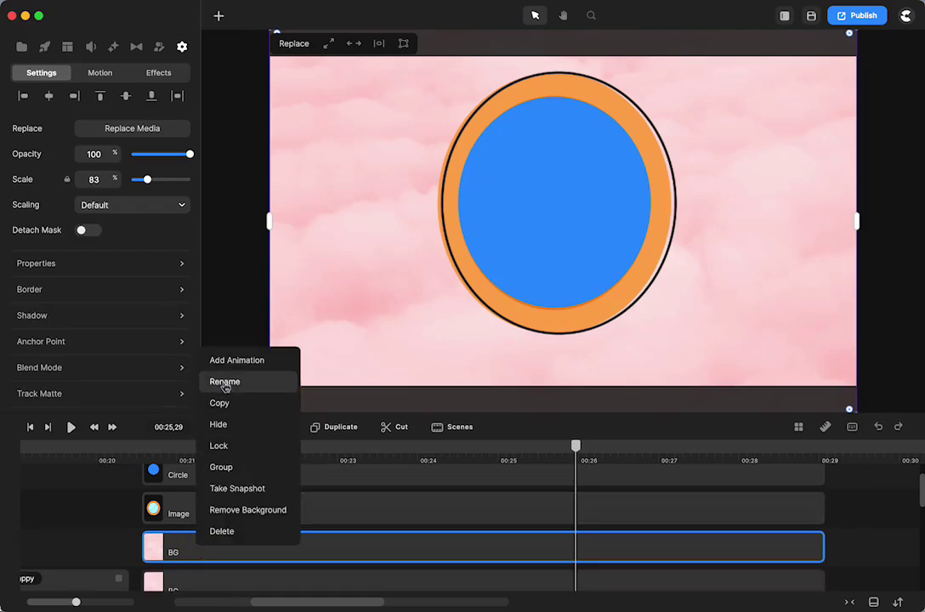
{"action": "left_click", "coordinate": [224, 382]}
{"action": "left_click", "coordinate": [180, 550]}
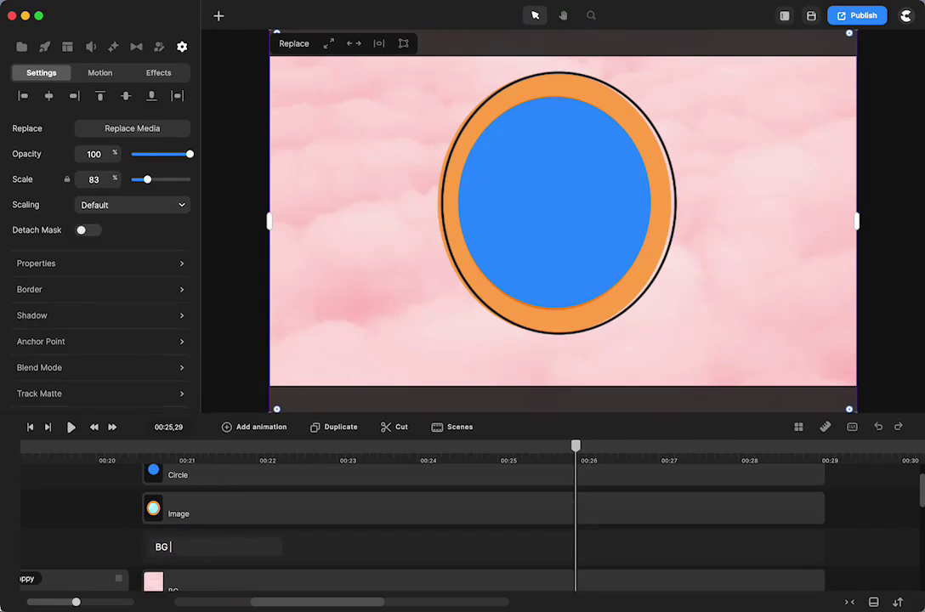
{"action": "type", "text": "mirror"}
{"action": "key", "text": "Return"}
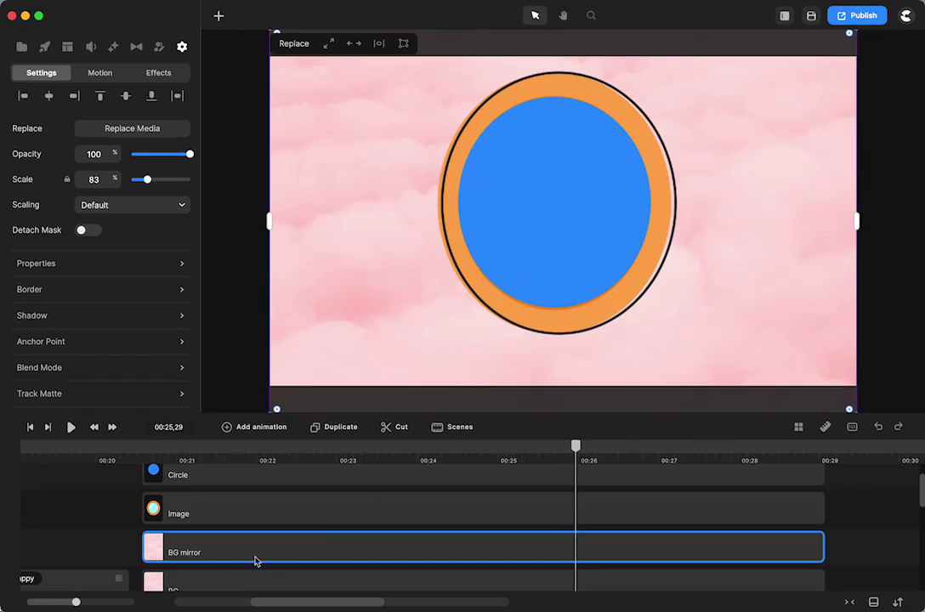
Duplicate the blue Circle clip with Cmd+D and rename the copy 'mask'
{"action": "scroll", "coordinate": [256, 553], "scroll_direction": "up", "scroll_amount": 2}
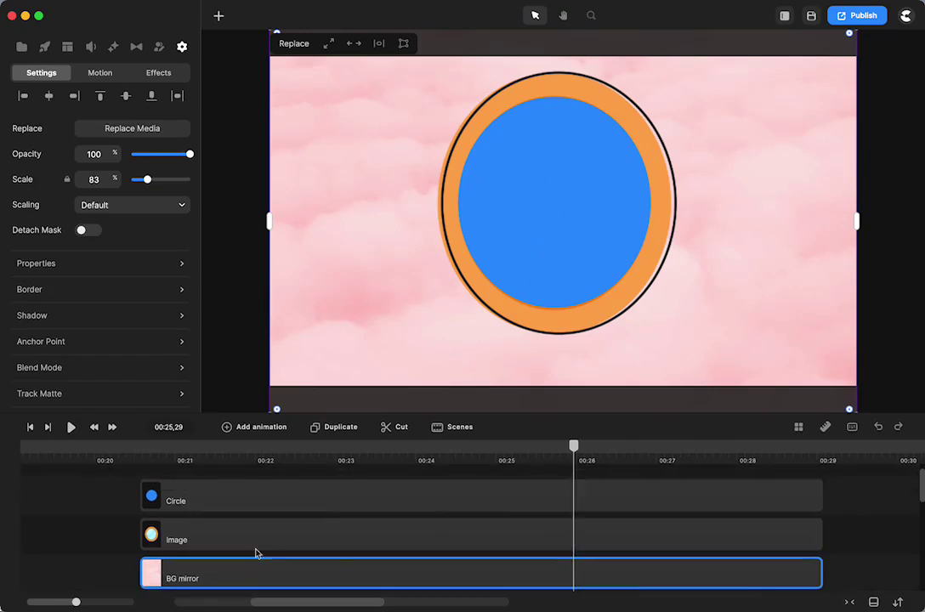
{"action": "left_click", "coordinate": [258, 505]}
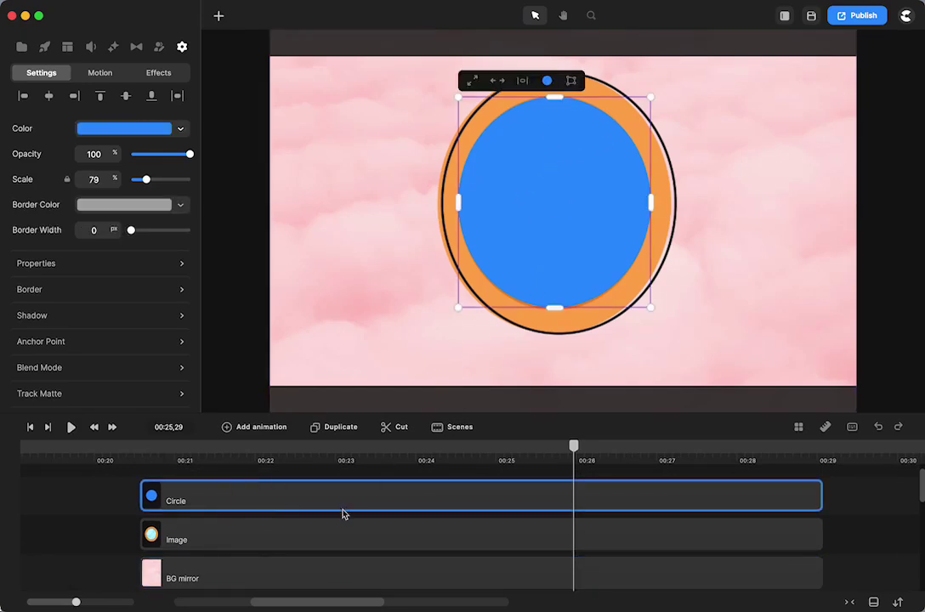
{"action": "key", "text": "super+d"}
{"action": "right_click", "coordinate": [278, 503]}
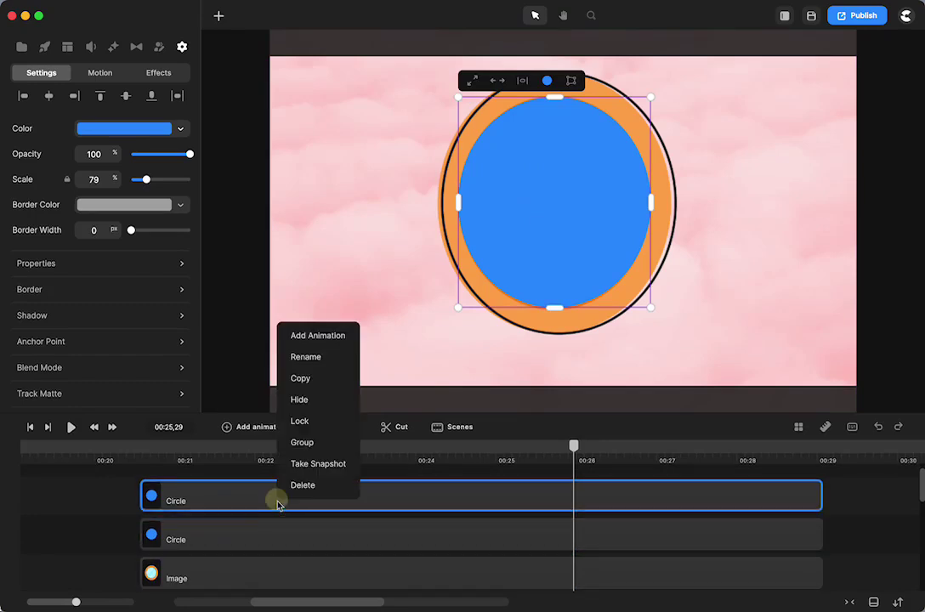
{"action": "left_click", "coordinate": [306, 362]}
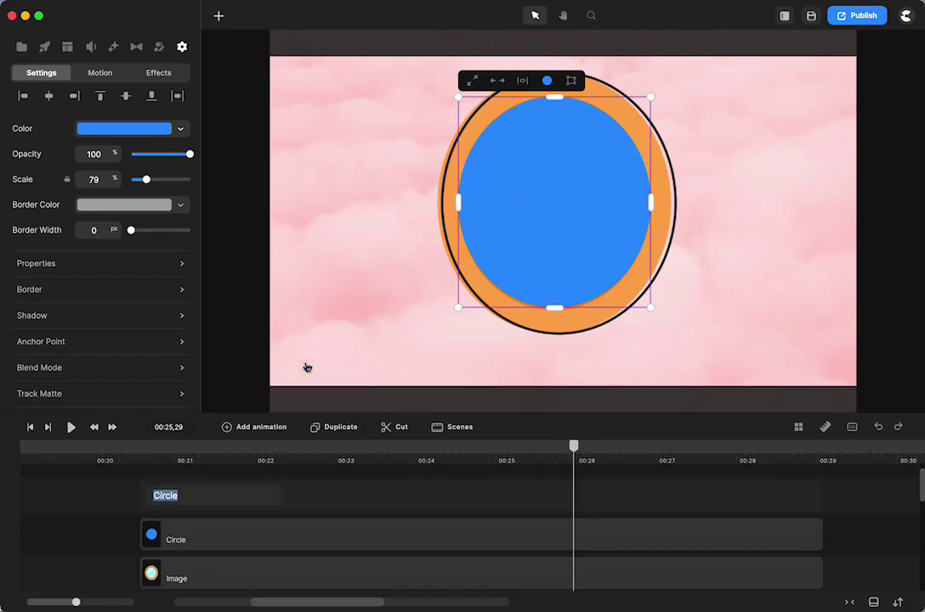
{"action": "type", "text": "mask"}
{"action": "left_click", "coordinate": [105, 555]}
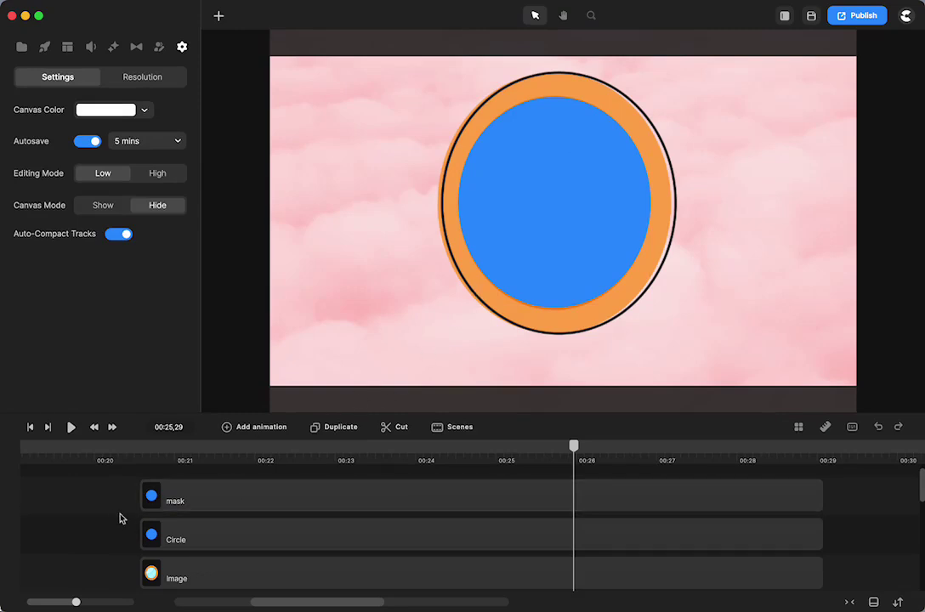
Select the mask and BG mirror clips and mask BG mirror with the oval
{"action": "scroll", "coordinate": [105, 516], "scroll_direction": "down", "scroll_amount": 2}
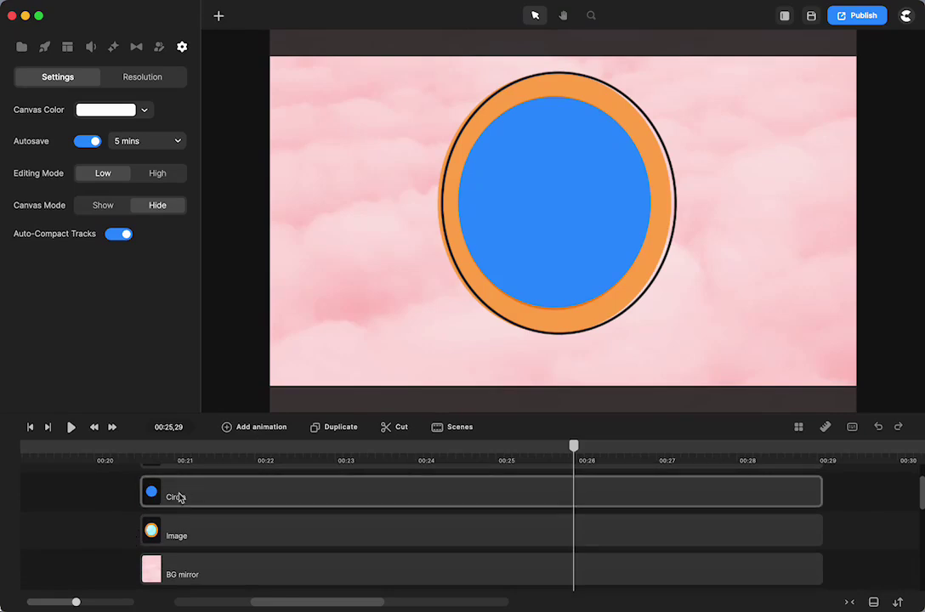
{"action": "scroll", "coordinate": [179, 498], "scroll_direction": "up", "scroll_amount": 2}
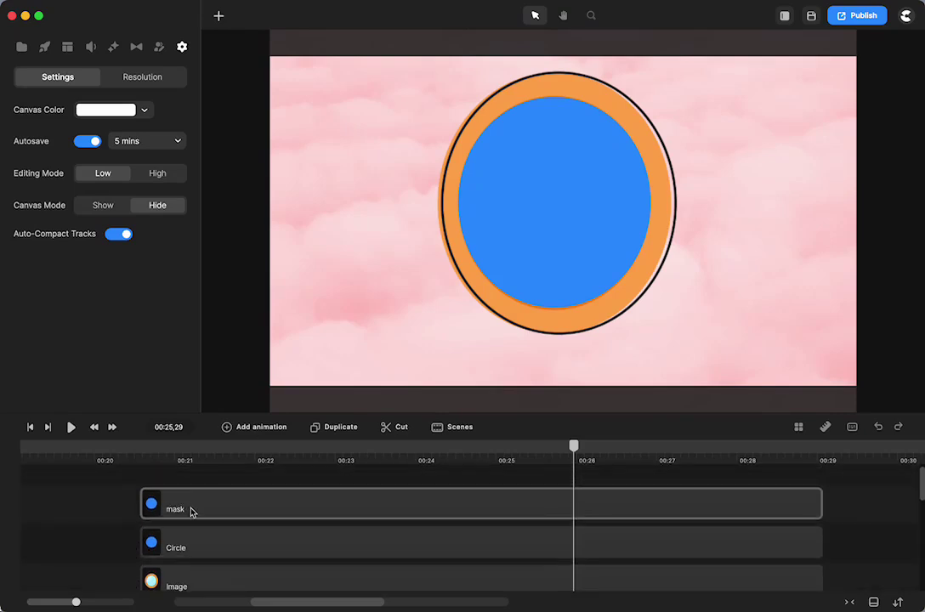
{"action": "left_click", "coordinate": [190, 510]}
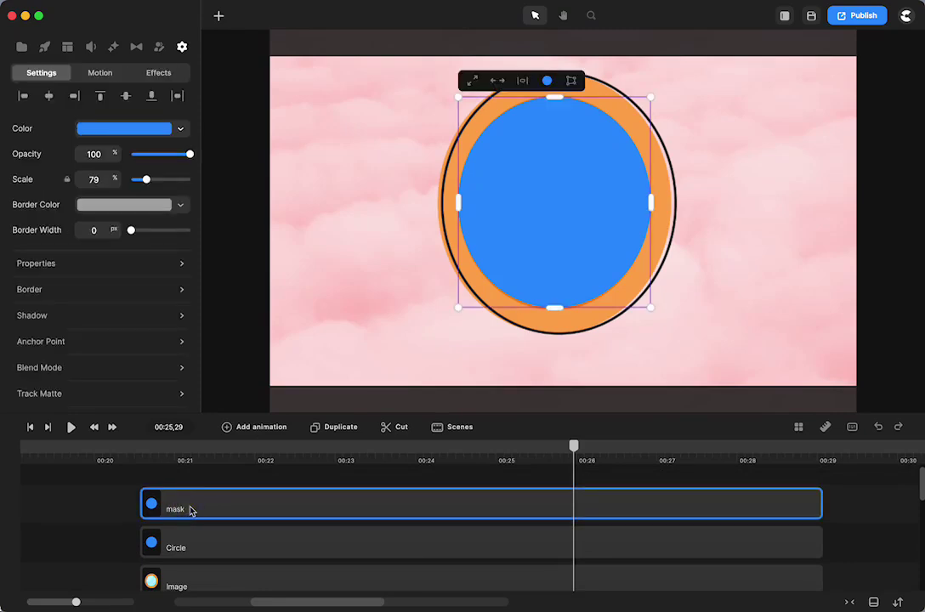
{"action": "scroll", "coordinate": [191, 510], "scroll_direction": "down", "scroll_amount": 4}
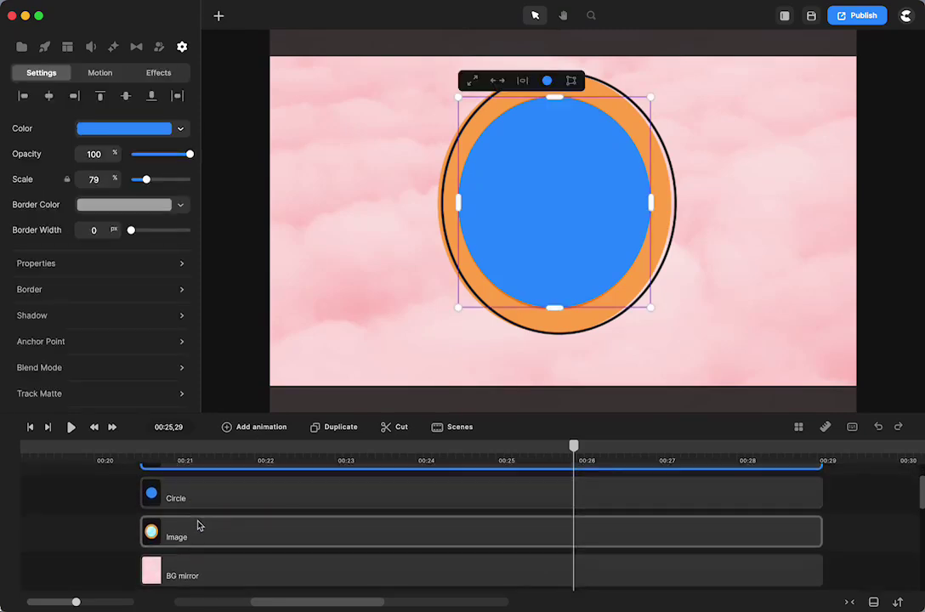
{"action": "scroll", "coordinate": [194, 510], "scroll_direction": "down", "scroll_amount": 1}
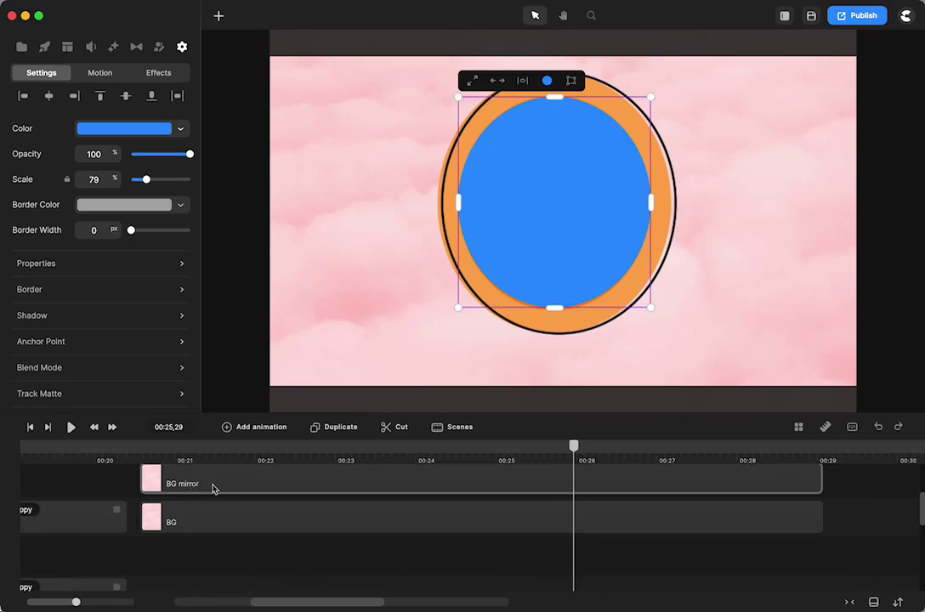
{"action": "left_click", "coordinate": [213, 488], "text": "shift"}
{"action": "right_click", "coordinate": [212, 488]}
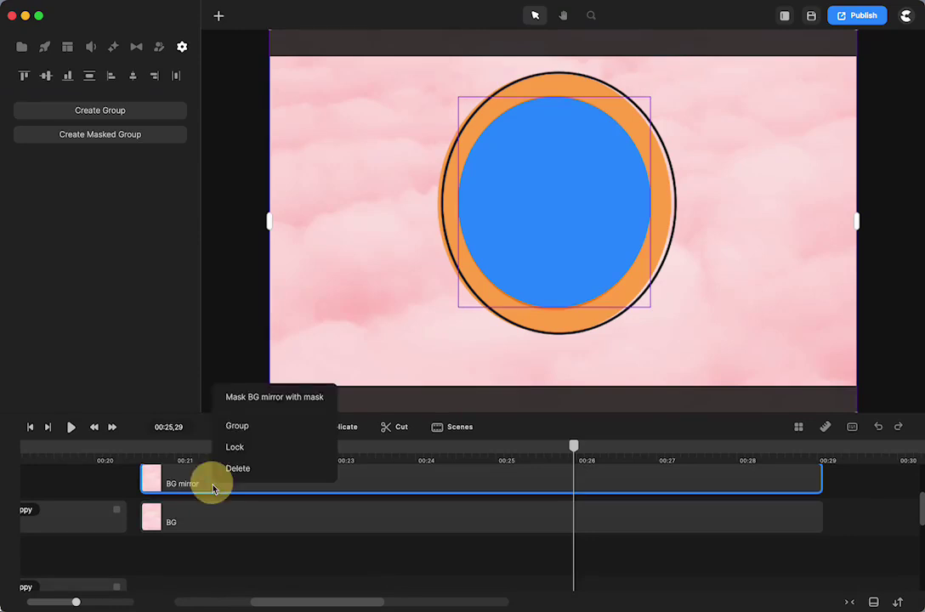
{"action": "left_click", "coordinate": [253, 400]}
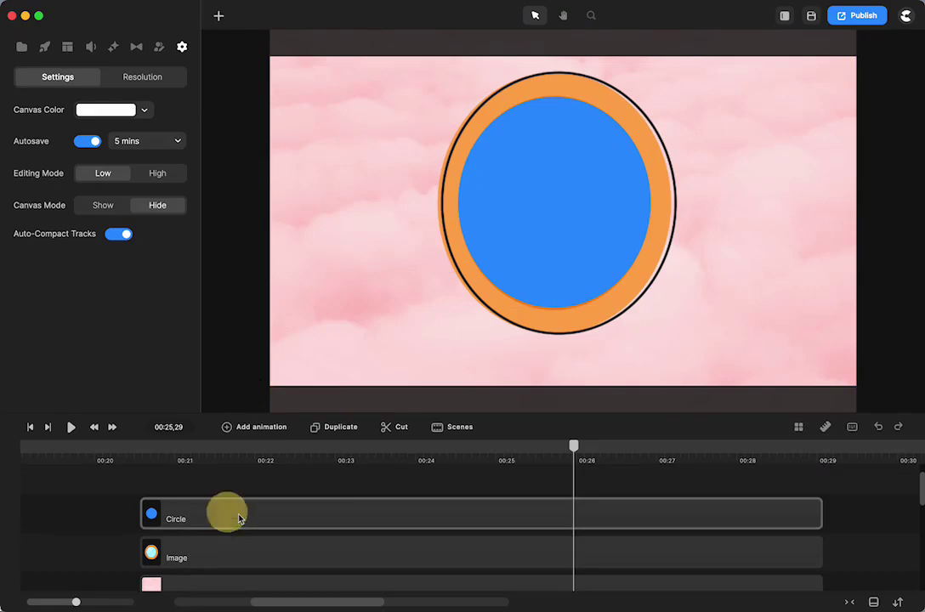
Move the Circle clip to start at 00:26 and place BG mirror above the Image track
{"action": "left_click_drag", "start_coordinate": [223, 510], "coordinate": [671, 516]}
{"action": "scroll", "coordinate": [299, 541], "scroll_direction": "left", "scroll_amount": 4}
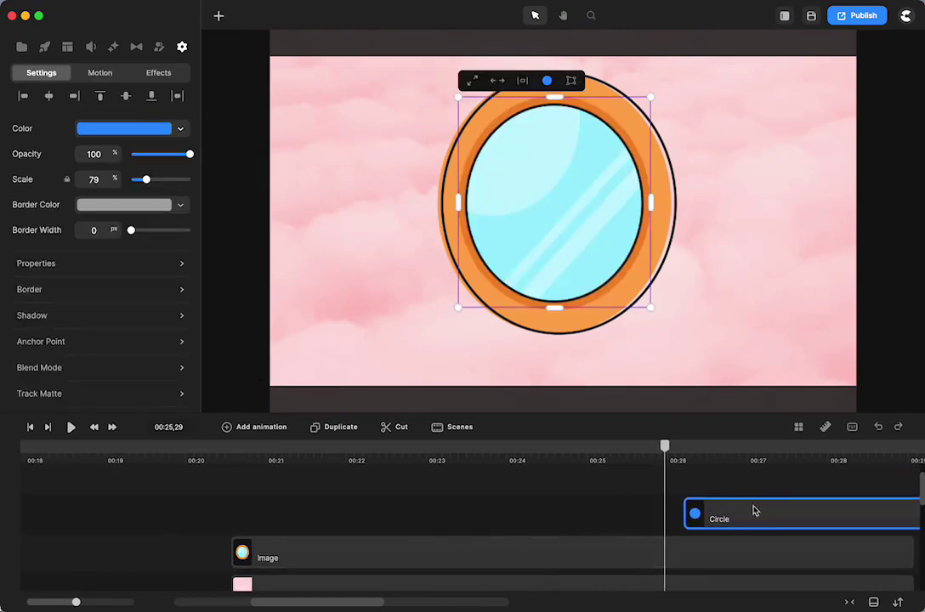
{"action": "left_click_drag", "start_coordinate": [754, 510], "coordinate": [756, 478]}
{"action": "scroll", "coordinate": [281, 527], "scroll_direction": "down", "scroll_amount": 2}
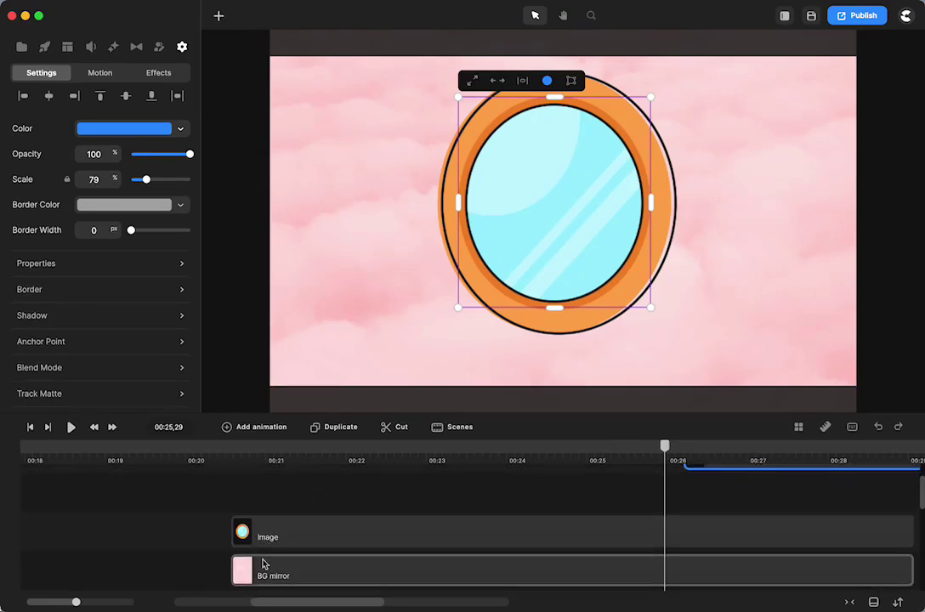
{"action": "left_click_drag", "start_coordinate": [264, 563], "coordinate": [273, 500]}
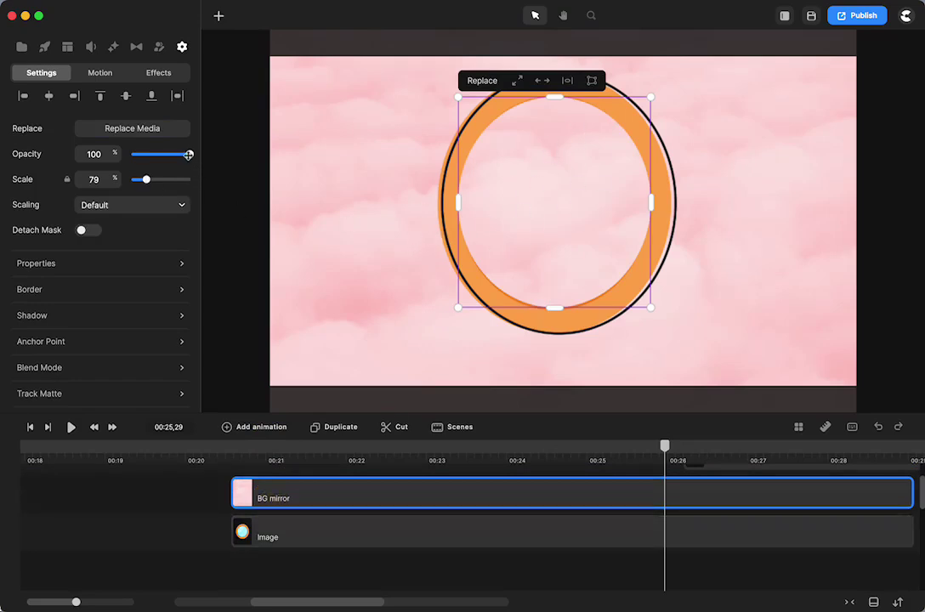
Unmask the BG mirror clip so the oval mask becomes a separate clip
{"action": "mouse_move", "coordinate": [189, 154]}
{"action": "left_mouse_down"}
{"action": "mouse_move", "coordinate": [180, 154]}
{"action": "mouse_move", "coordinate": [192, 154]}
{"action": "left_mouse_up"}
{"action": "left_click", "coordinate": [307, 500]}
{"action": "right_click", "coordinate": [308, 500]}
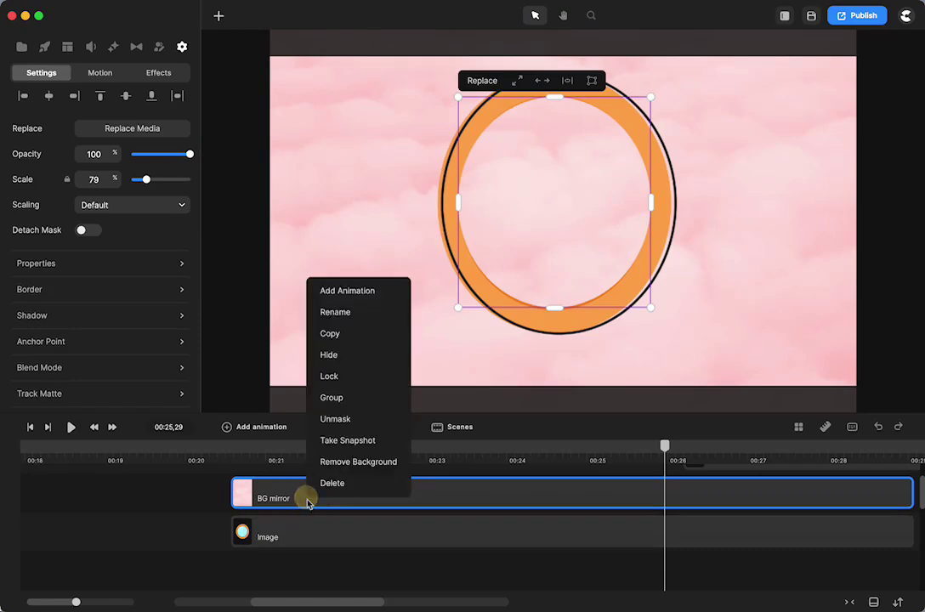
{"action": "left_click", "coordinate": [335, 420]}
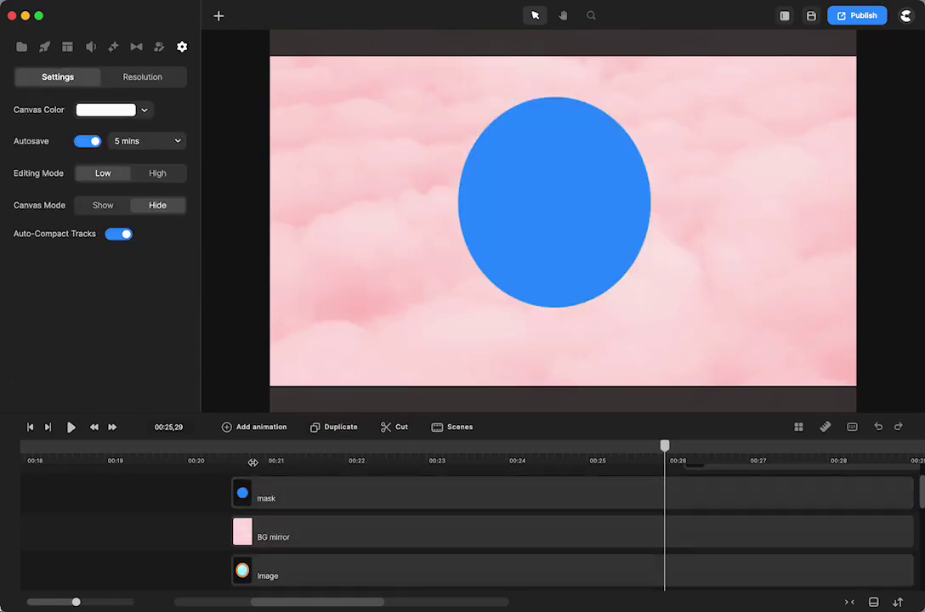
Align the mask clip's start with BG mirror at 00:21,11
{"action": "left_click_drag", "start_coordinate": [237, 493], "coordinate": [332, 500]}
{"action": "left_click", "coordinate": [293, 445]}
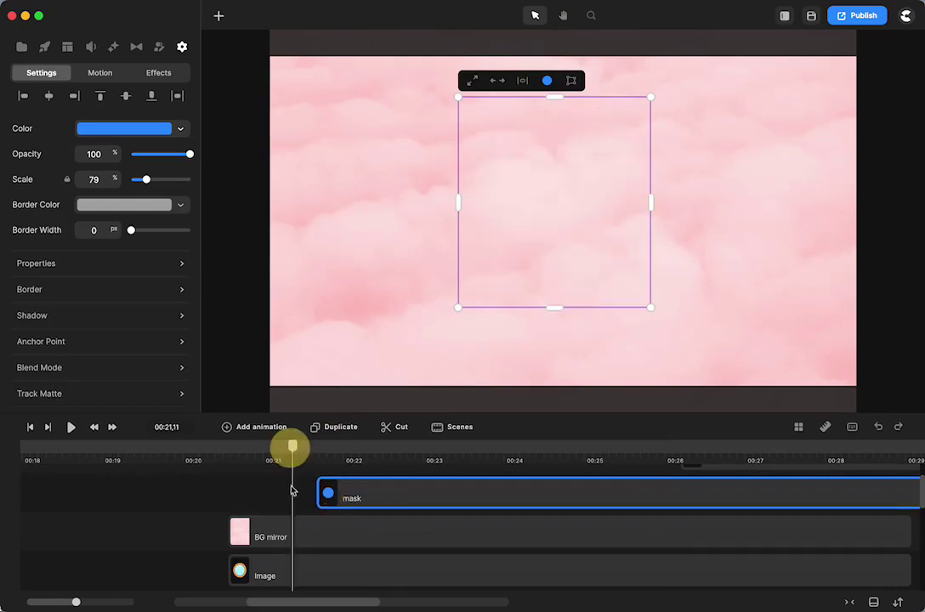
{"action": "left_click", "coordinate": [287, 533]}
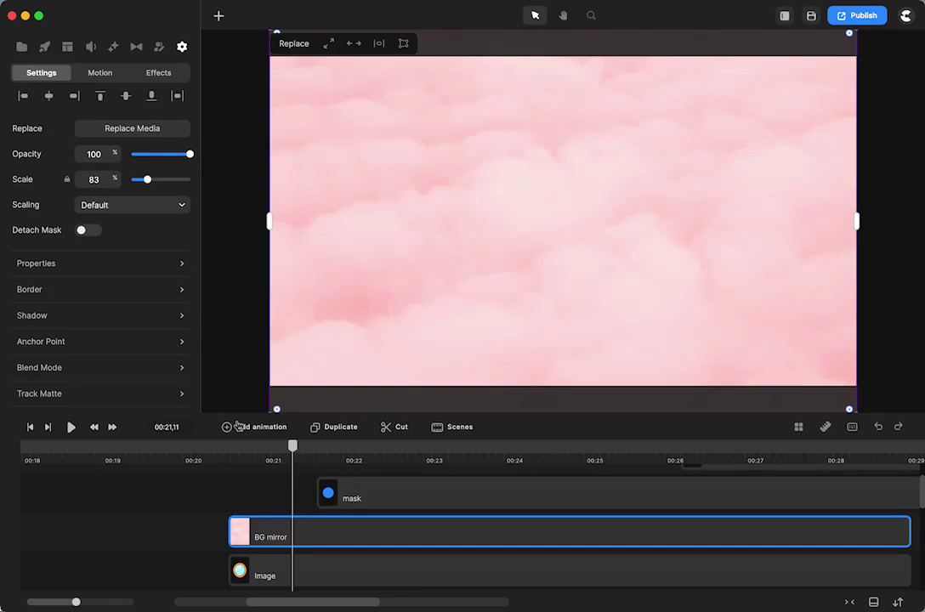
{"action": "left_click_drag", "start_coordinate": [341, 493], "coordinate": [257, 495]}
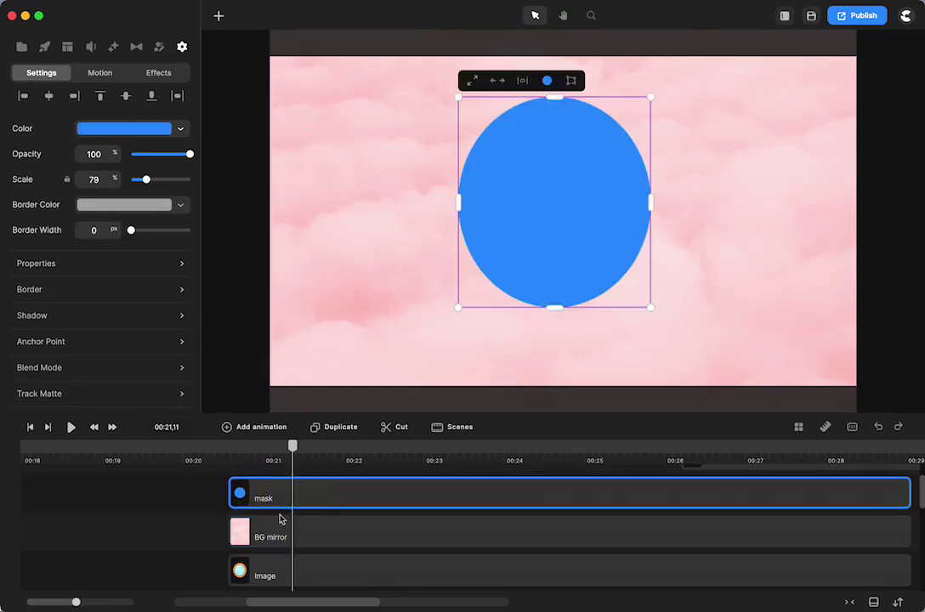
Duplicate the oval mask, fill the copy grey, and shift the top blue mask slightly later
{"action": "key", "text": "super+d"}
{"action": "left_click", "coordinate": [262, 531]}
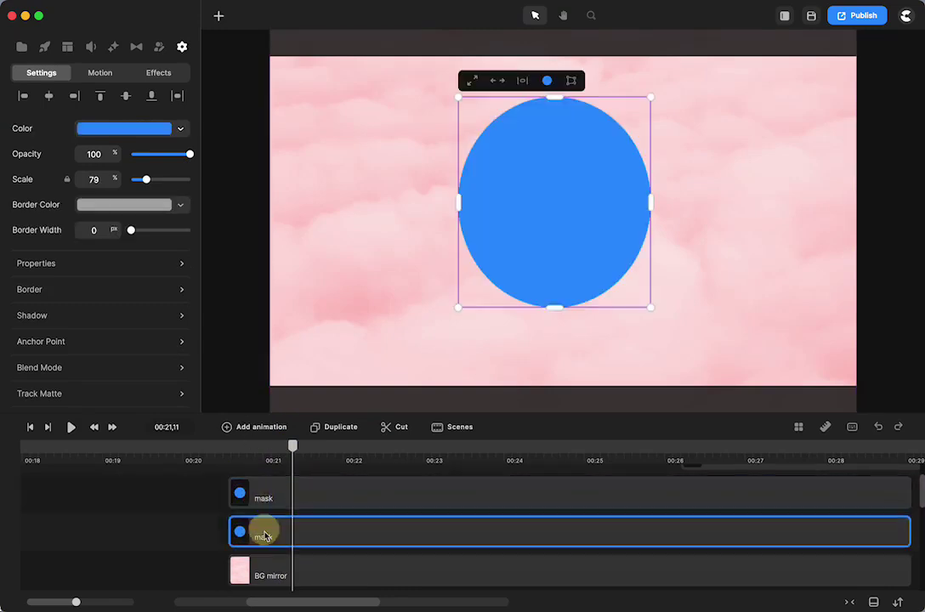
{"action": "left_click", "coordinate": [180, 134]}
{"action": "left_click", "coordinate": [199, 145]}
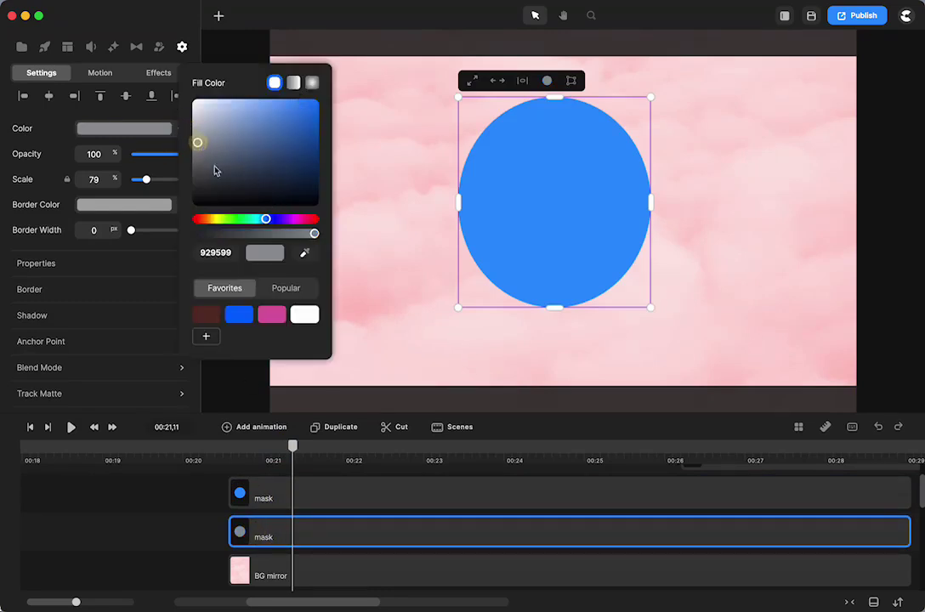
{"action": "left_click", "coordinate": [389, 498]}
{"action": "left_click_drag", "start_coordinate": [390, 501], "coordinate": [440, 495]}
Lower the grey copy's fill alpha so the 929599 grey is mostly transparent
{"action": "left_click", "coordinate": [258, 531]}
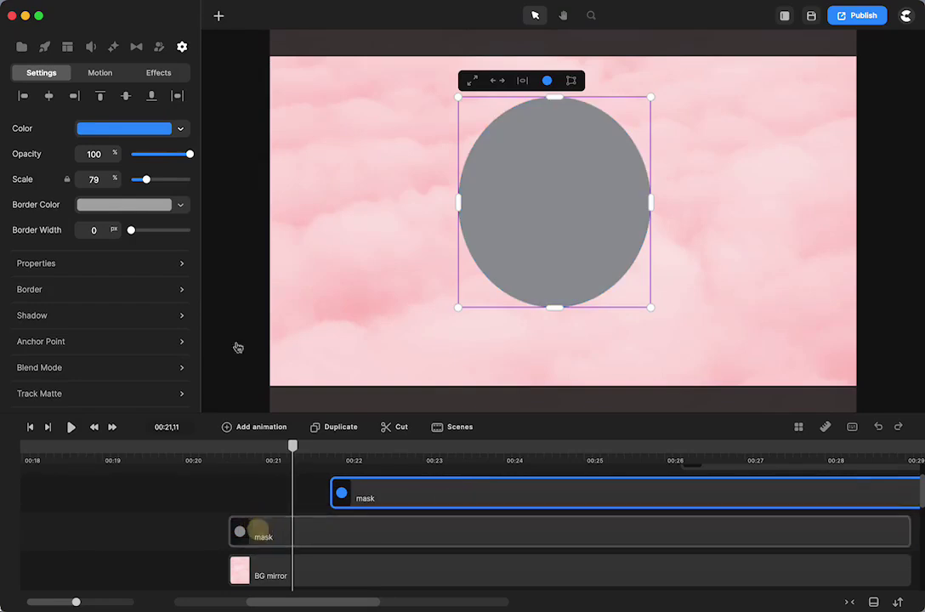
{"action": "left_click", "coordinate": [180, 128]}
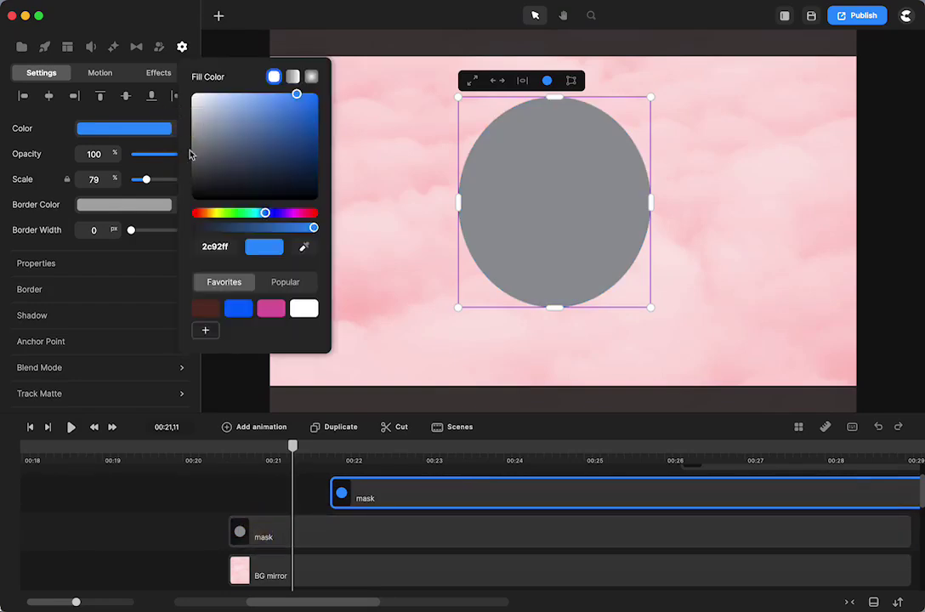
{"action": "left_click", "coordinate": [270, 536]}
{"action": "double_click", "coordinate": [269, 534]}
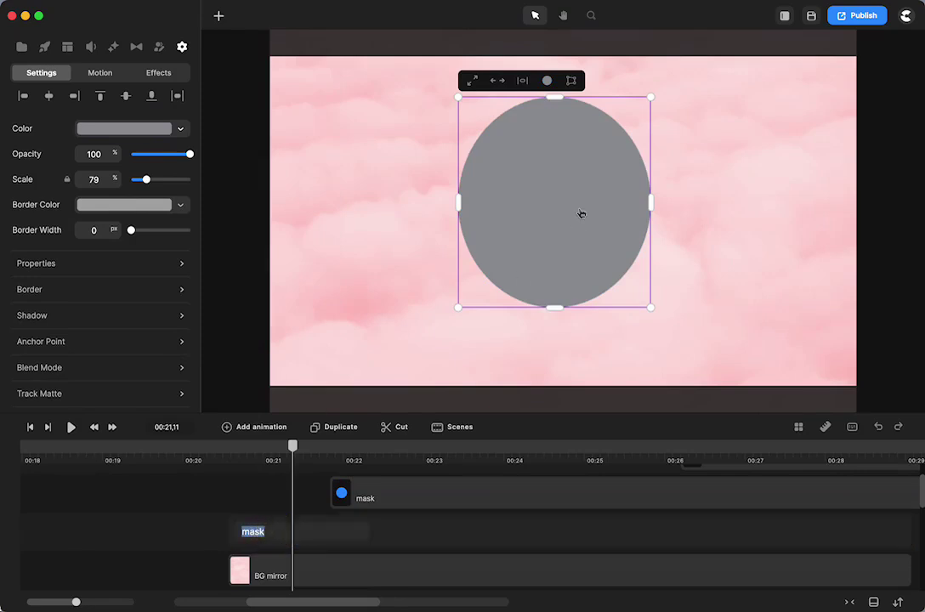
{"action": "left_click", "coordinate": [180, 129]}
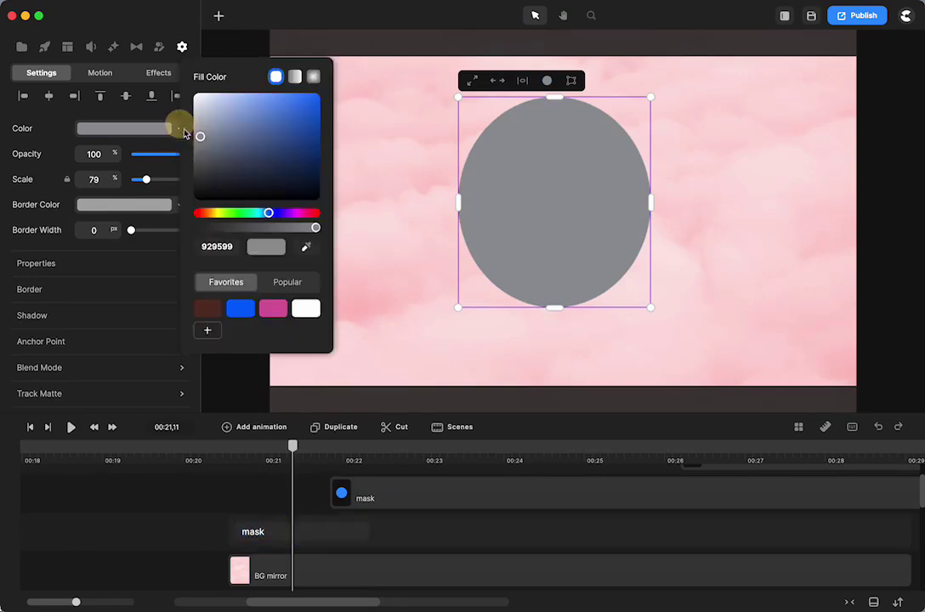
{"action": "left_click_drag", "start_coordinate": [315, 230], "coordinate": [235, 235]}
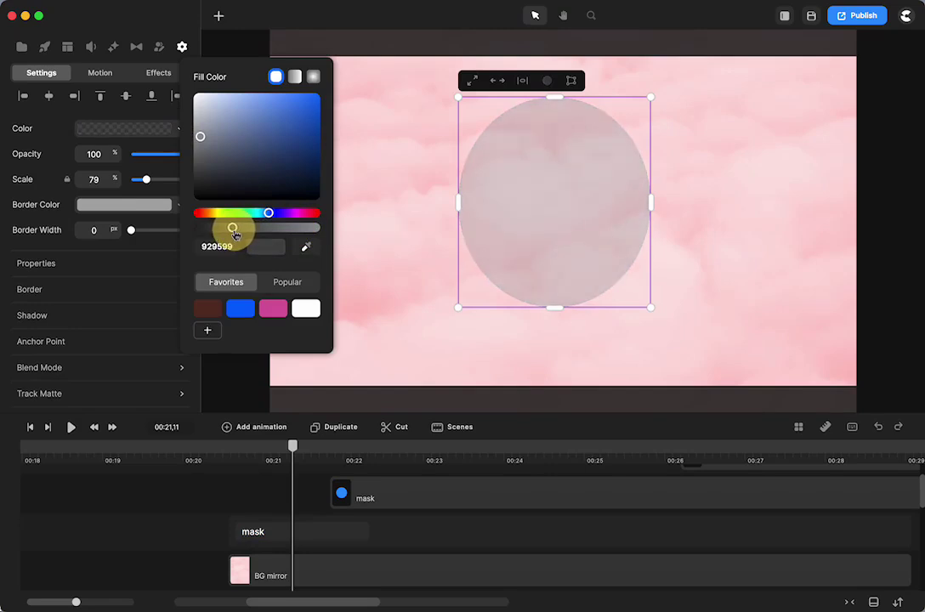
{"action": "left_click", "coordinate": [215, 514]}
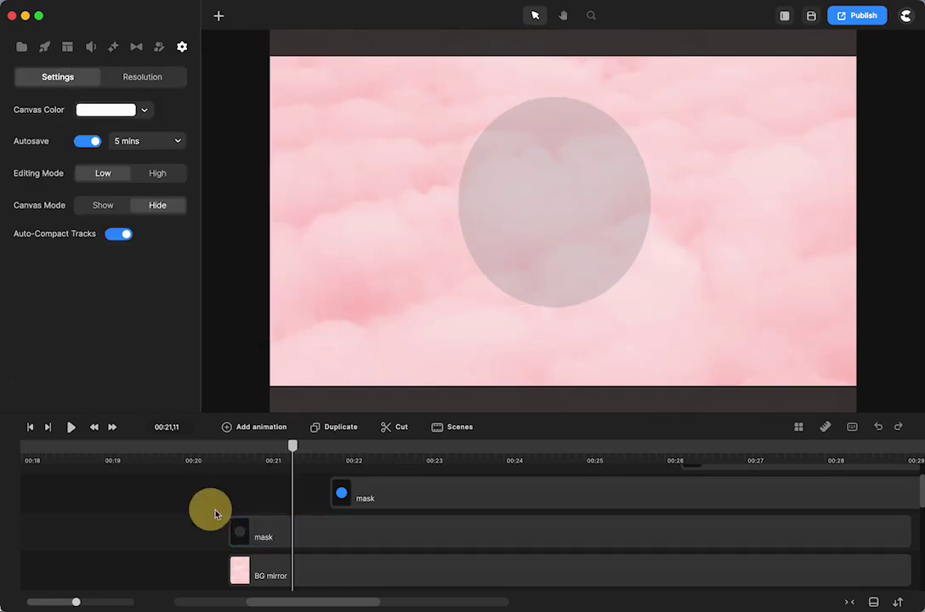
Realign the blue mask's start and mask the BG mirror clouds with it
{"action": "scroll", "coordinate": [201, 507], "scroll_direction": "down", "scroll_amount": 1}
{"action": "left_click", "coordinate": [234, 530]}
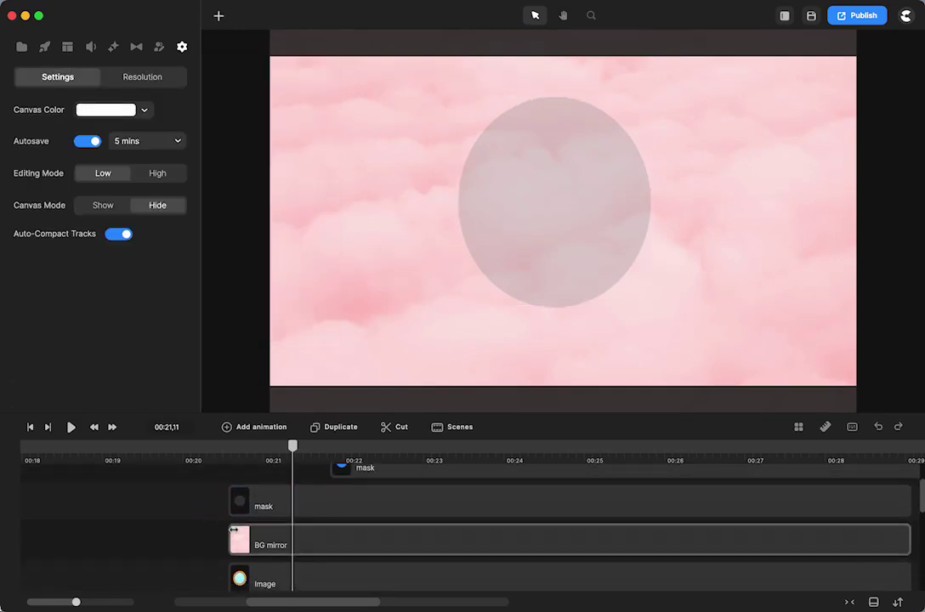
{"action": "scroll", "coordinate": [227, 523], "scroll_direction": "up", "scroll_amount": 1}
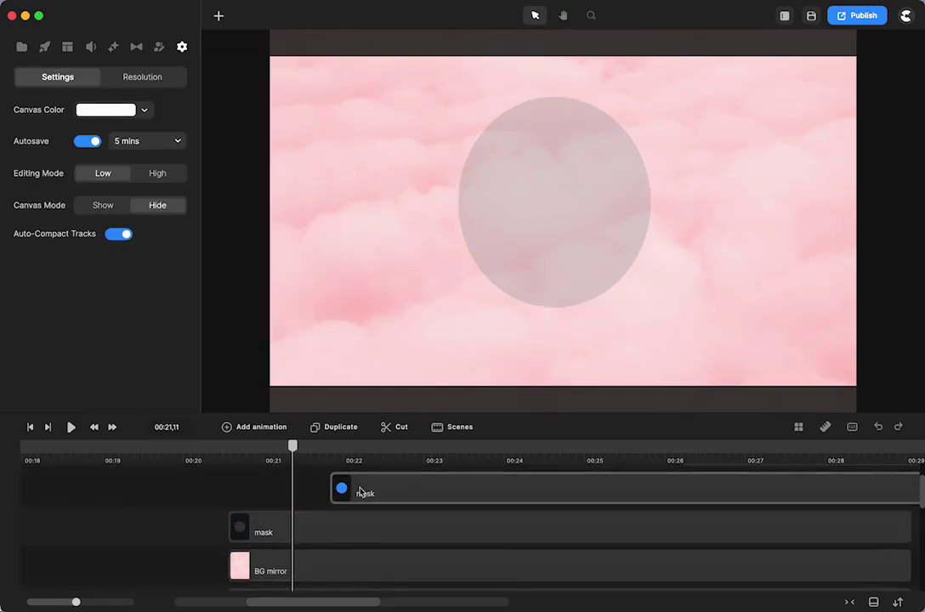
{"action": "left_click", "coordinate": [266, 493]}
{"action": "left_click_drag", "start_coordinate": [267, 493], "coordinate": [257, 493]}
{"action": "left_click", "coordinate": [259, 493]}
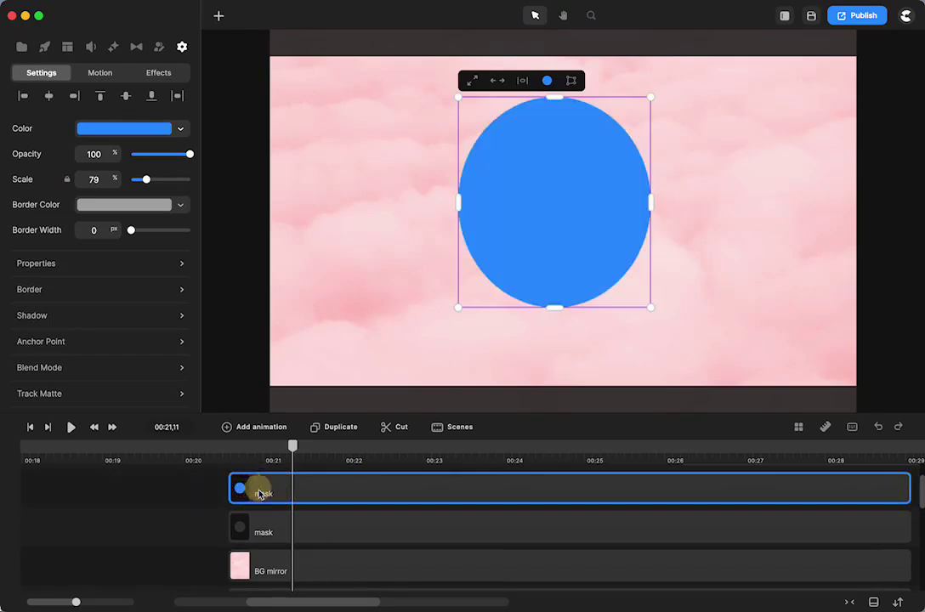
{"action": "scroll", "coordinate": [261, 496], "scroll_direction": "down", "scroll_amount": 1}
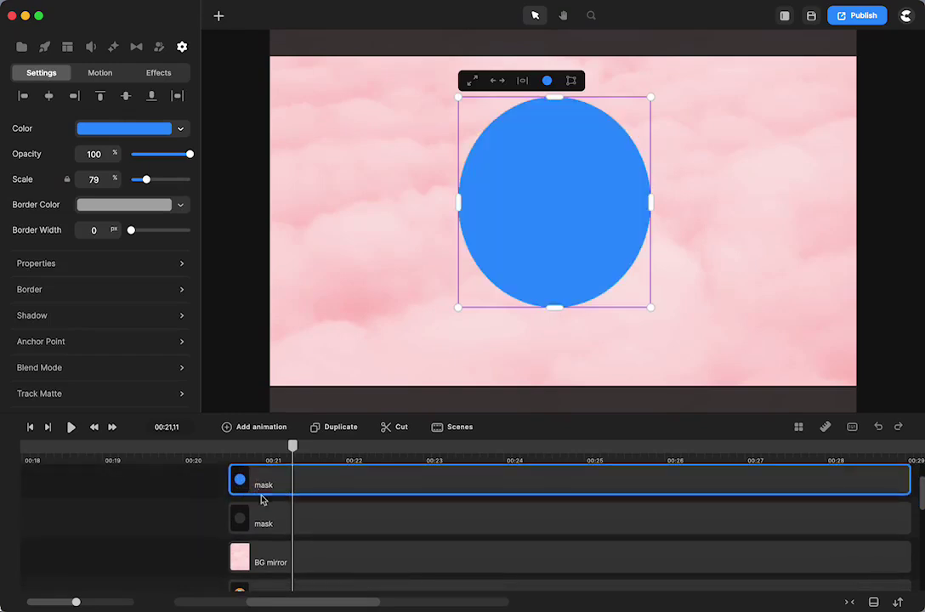
{"action": "left_click", "coordinate": [267, 564], "text": "shift"}
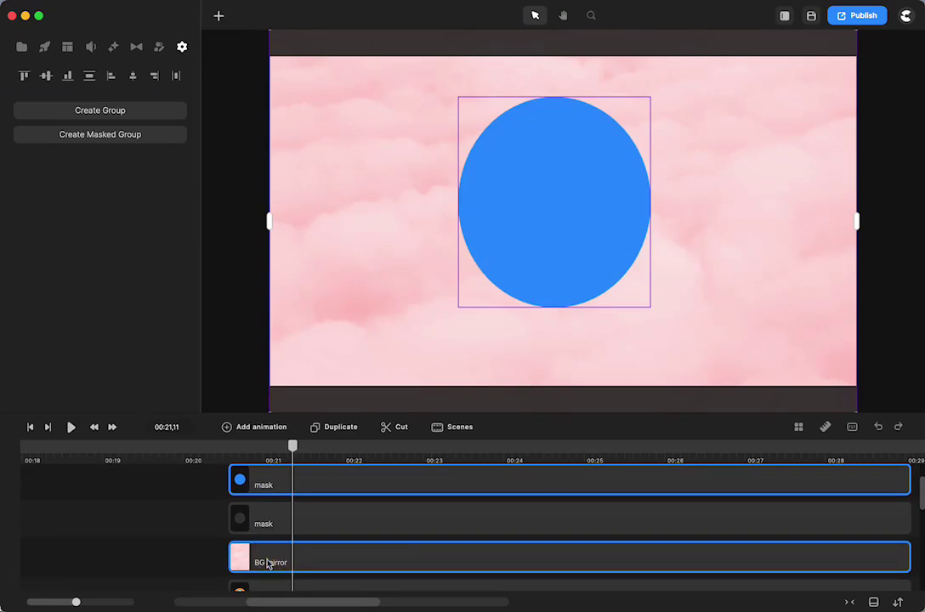
{"action": "right_click", "coordinate": [268, 563]}
{"action": "left_click", "coordinate": [314, 477]}
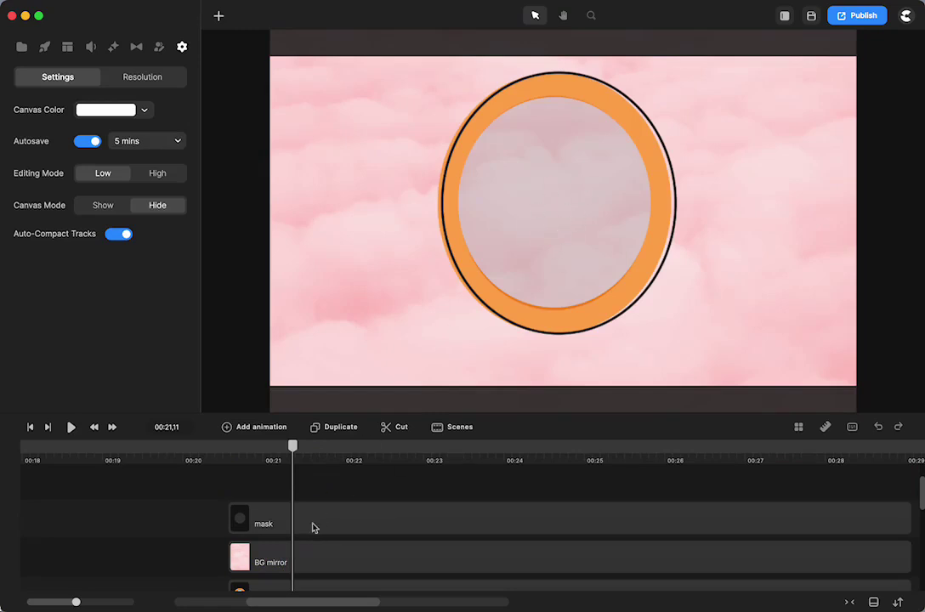
Drag the blue Circle clip left so it starts near 00:21
{"action": "left_click", "coordinate": [261, 532]}
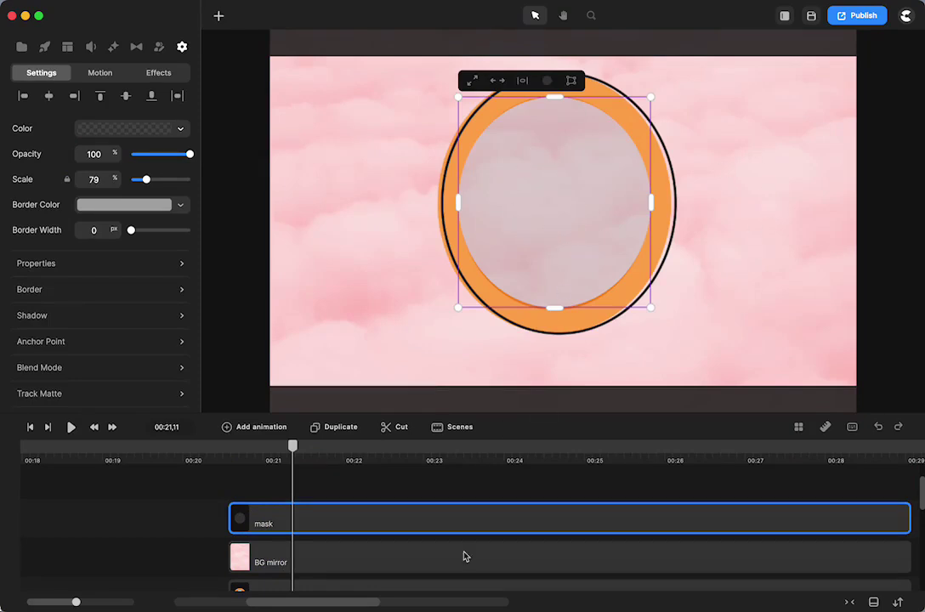
{"action": "scroll", "coordinate": [475, 543], "scroll_direction": "right", "scroll_amount": 5}
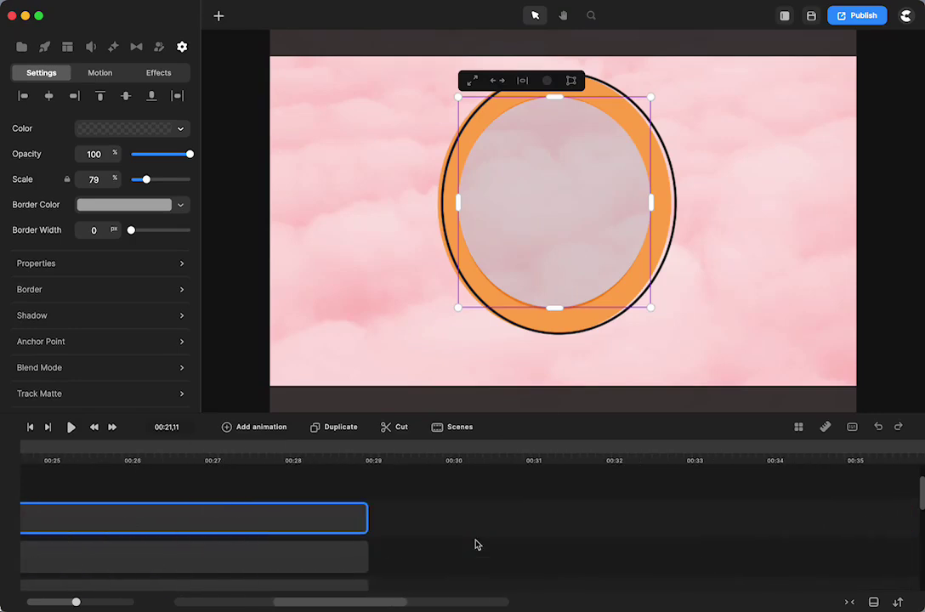
{"action": "scroll", "coordinate": [476, 543], "scroll_direction": "up", "scroll_amount": 2}
{"action": "left_click_drag", "start_coordinate": [459, 523], "coordinate": [334, 525]}
{"action": "scroll", "coordinate": [334, 526], "scroll_direction": "left", "scroll_amount": 5}
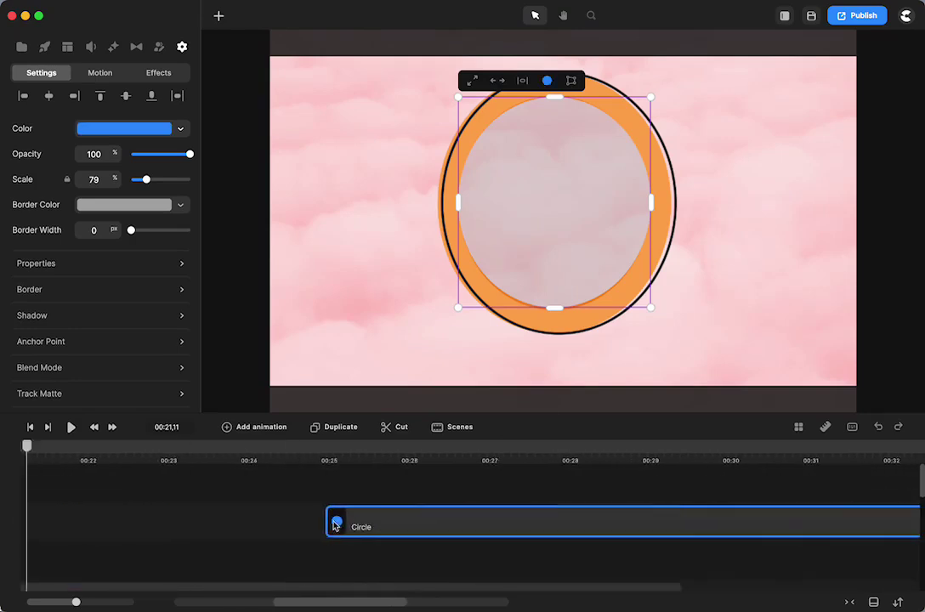
Rename the blue Circle clip to 'character mask'
{"action": "left_click_drag", "start_coordinate": [497, 527], "coordinate": [181, 525]}
{"action": "right_click", "coordinate": [181, 525]}
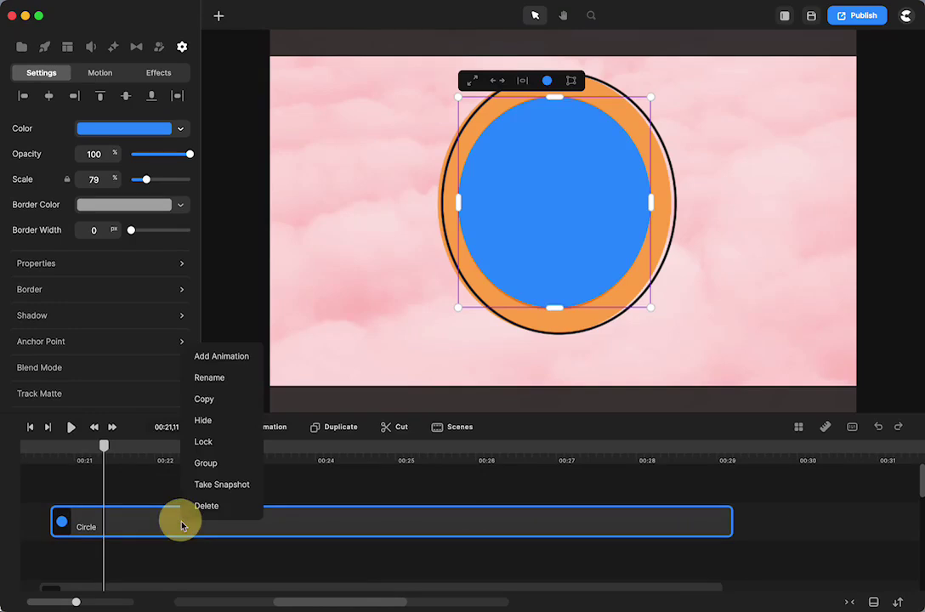
{"action": "left_click", "coordinate": [210, 382]}
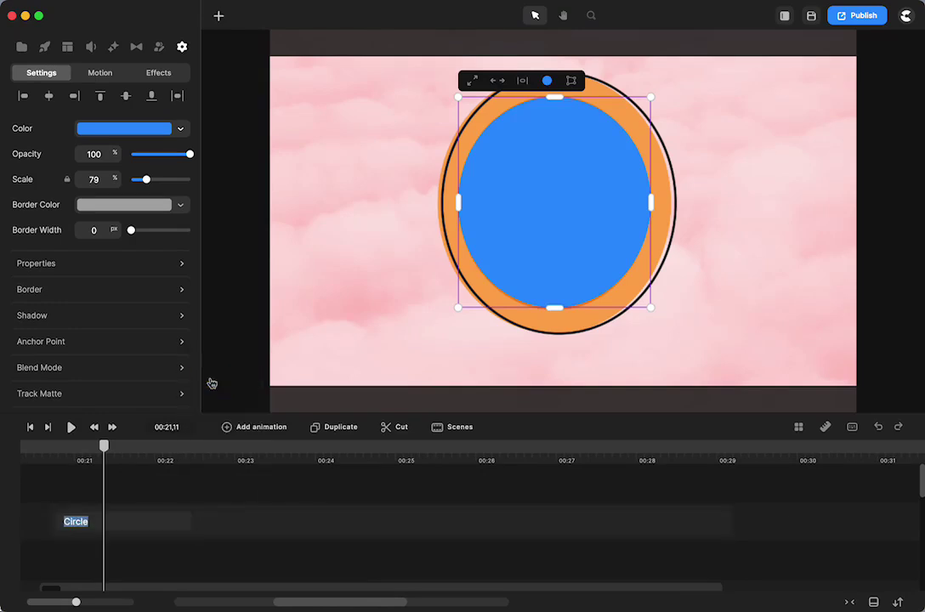
{"action": "type", "text": "character mask"}
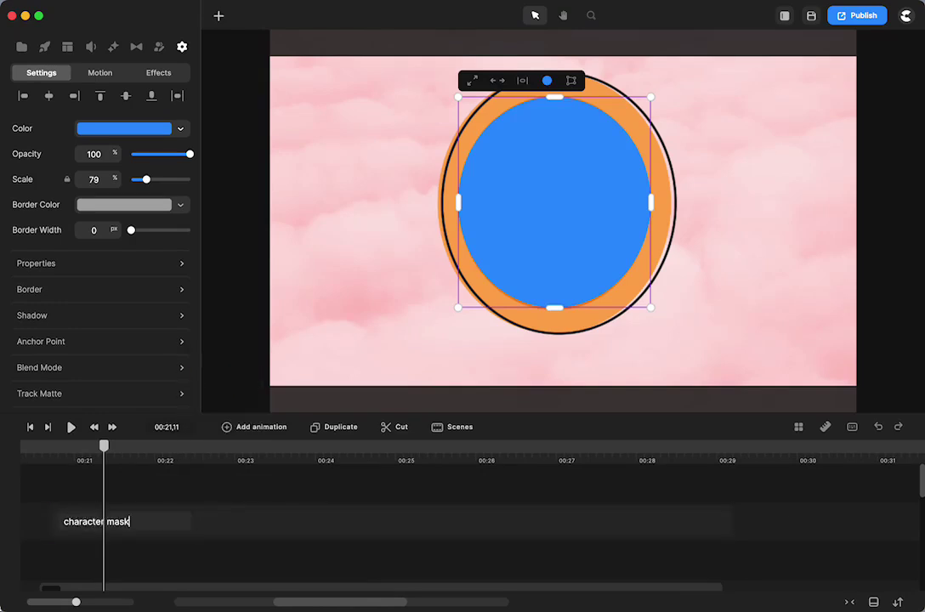
{"action": "key", "text": "Return"}
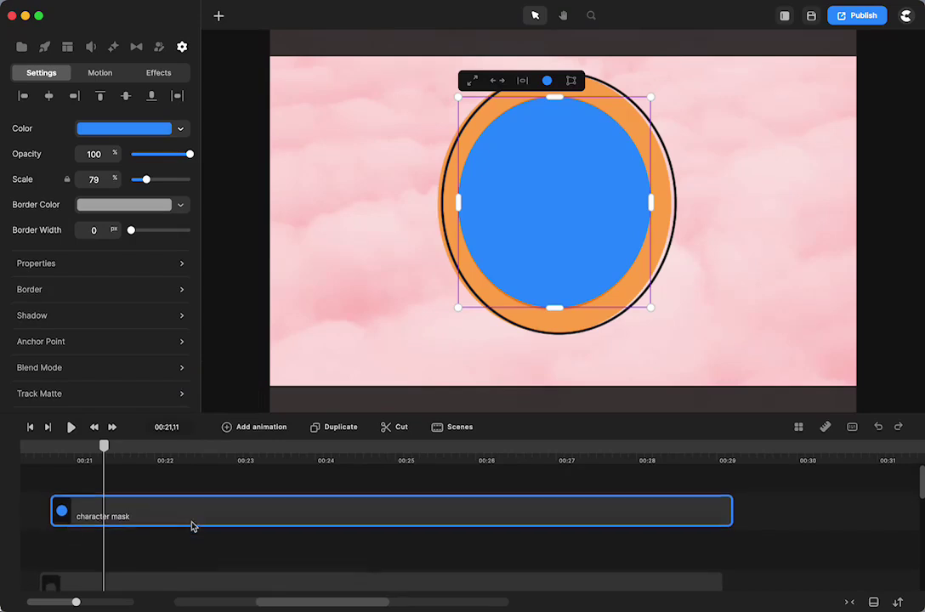
Move the BG clip up to the track just beneath Image
{"action": "scroll", "coordinate": [193, 525], "scroll_direction": "down", "scroll_amount": 3}
{"action": "left_click", "coordinate": [110, 572]}
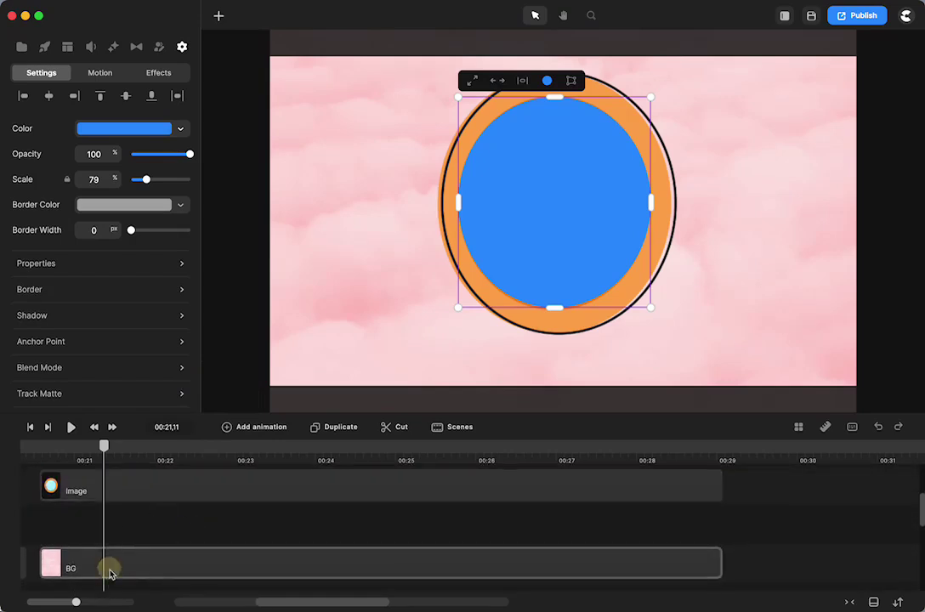
{"action": "left_click_drag", "start_coordinate": [110, 571], "coordinate": [107, 529]}
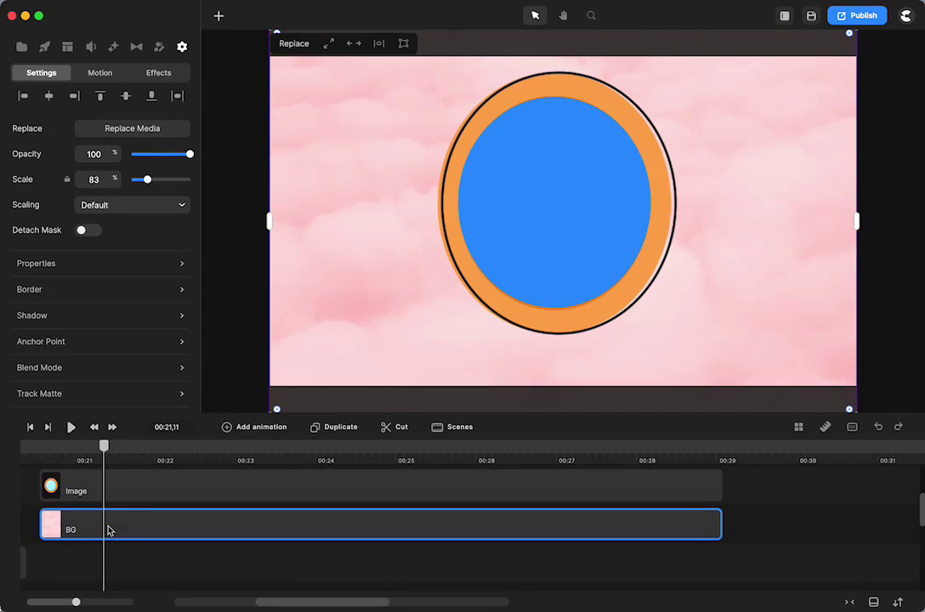
{"action": "scroll", "coordinate": [107, 530], "scroll_direction": "up", "scroll_amount": 1}
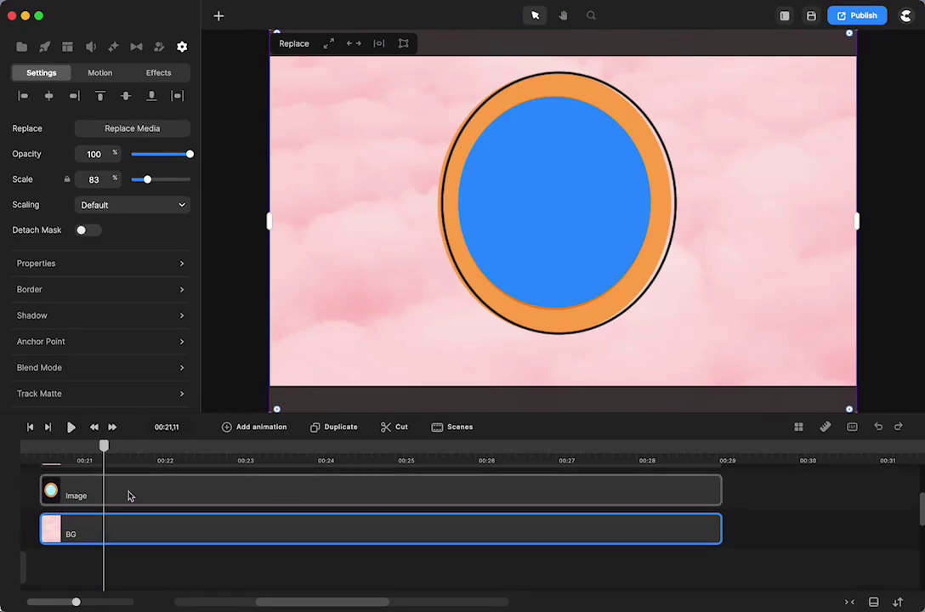
Drag the character mask clip onto a lower track, starting around 00:22
{"action": "left_click", "coordinate": [44, 46]}
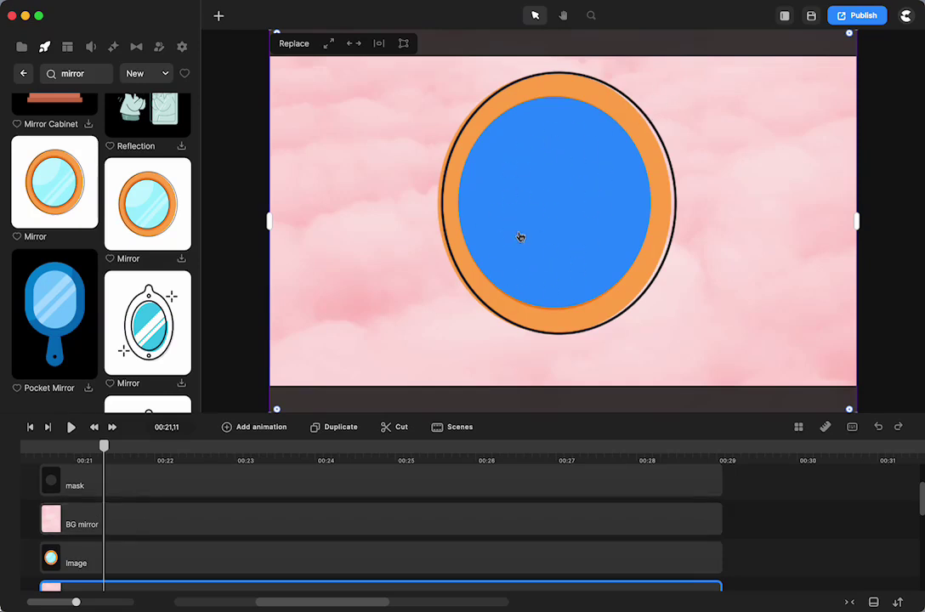
{"action": "scroll", "coordinate": [103, 572], "scroll_direction": "down", "scroll_amount": 3}
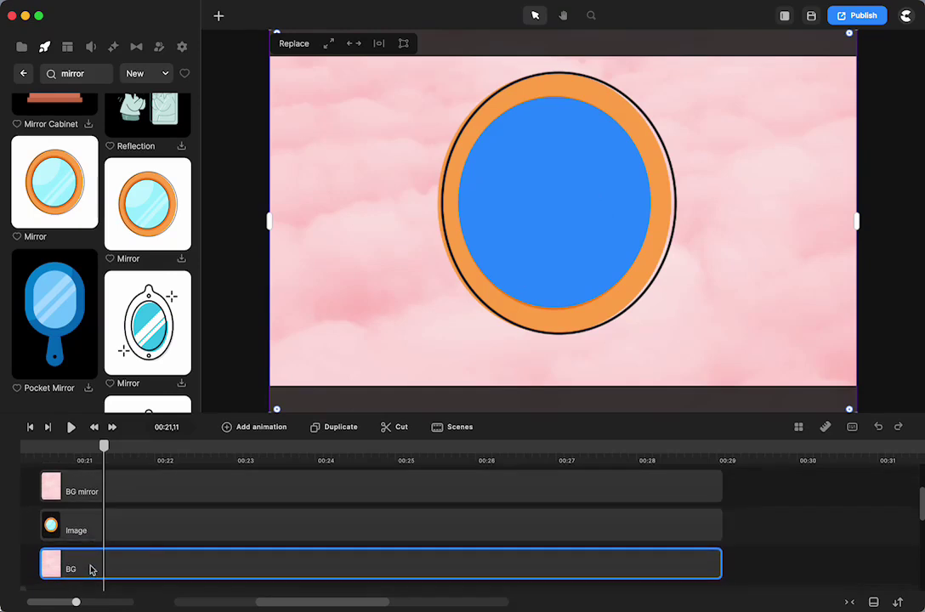
{"action": "scroll", "coordinate": [75, 484], "scroll_direction": "up", "scroll_amount": 2}
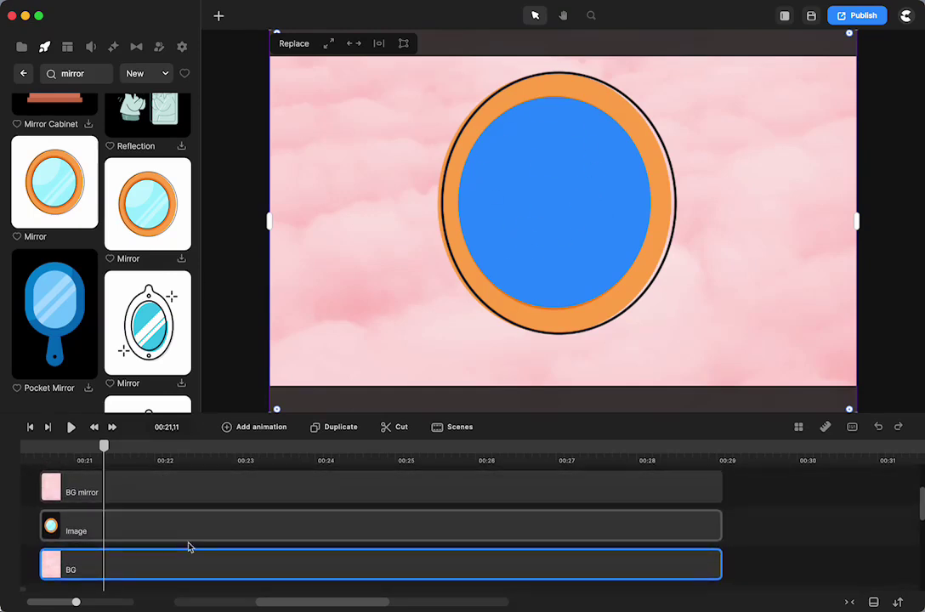
{"action": "scroll", "coordinate": [190, 545], "scroll_direction": "up", "scroll_amount": 2}
{"action": "scroll", "coordinate": [158, 504], "scroll_direction": "up", "scroll_amount": 2}
{"action": "left_click_drag", "start_coordinate": [171, 482], "coordinate": [262, 563]}
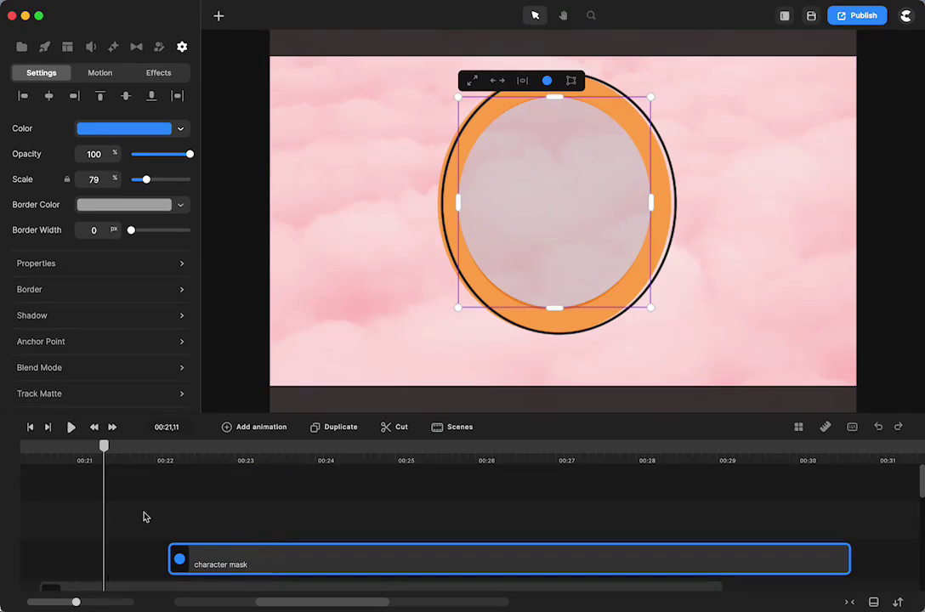
Line up the character mask with the mask clip and set the playhead to 00:20,18
{"action": "scroll", "coordinate": [147, 511], "scroll_direction": "down", "scroll_amount": 3}
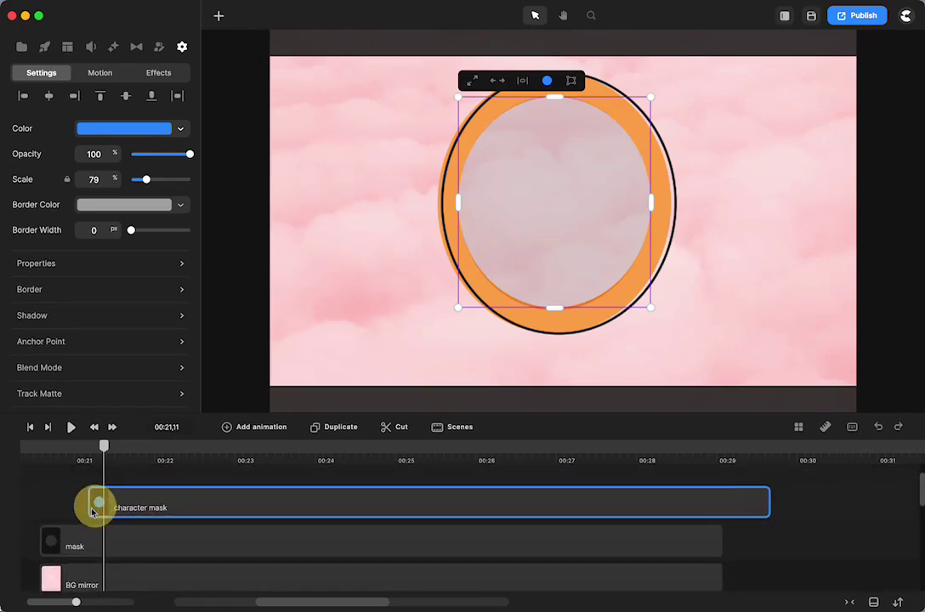
{"action": "left_click_drag", "start_coordinate": [93, 510], "coordinate": [56, 513]}
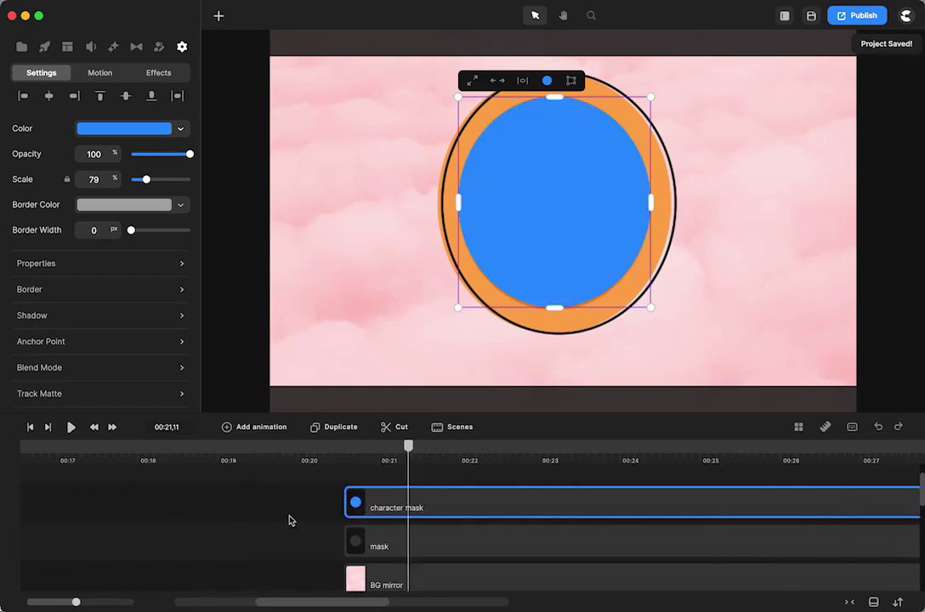
{"action": "left_click", "coordinate": [347, 455]}
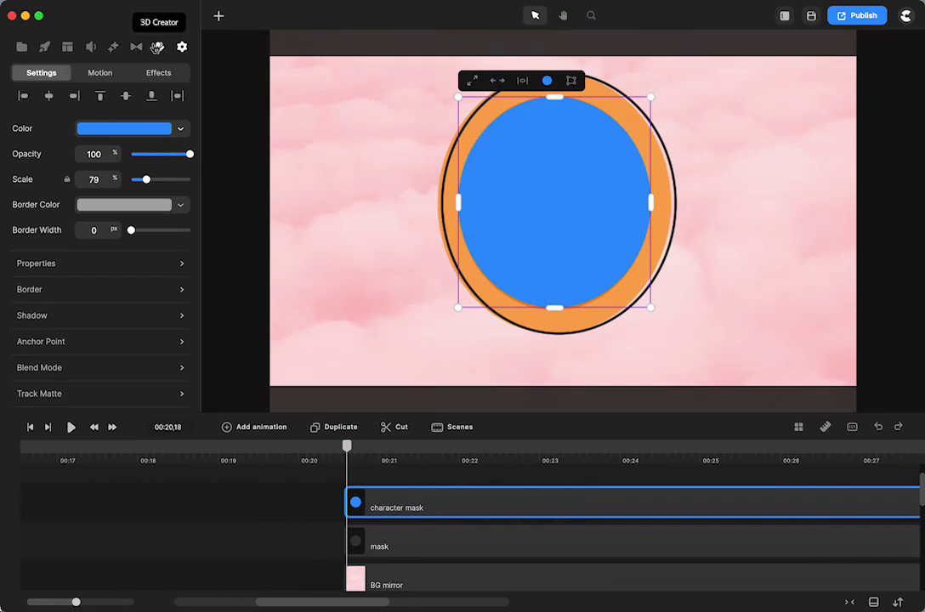
Add the 3D character Lenka, enlarge her, and centre her inside the mirror
{"action": "left_click", "coordinate": [158, 46]}
{"action": "left_click_drag", "start_coordinate": [64, 121], "coordinate": [612, 259]}
{"action": "left_click", "coordinate": [558, 214]}
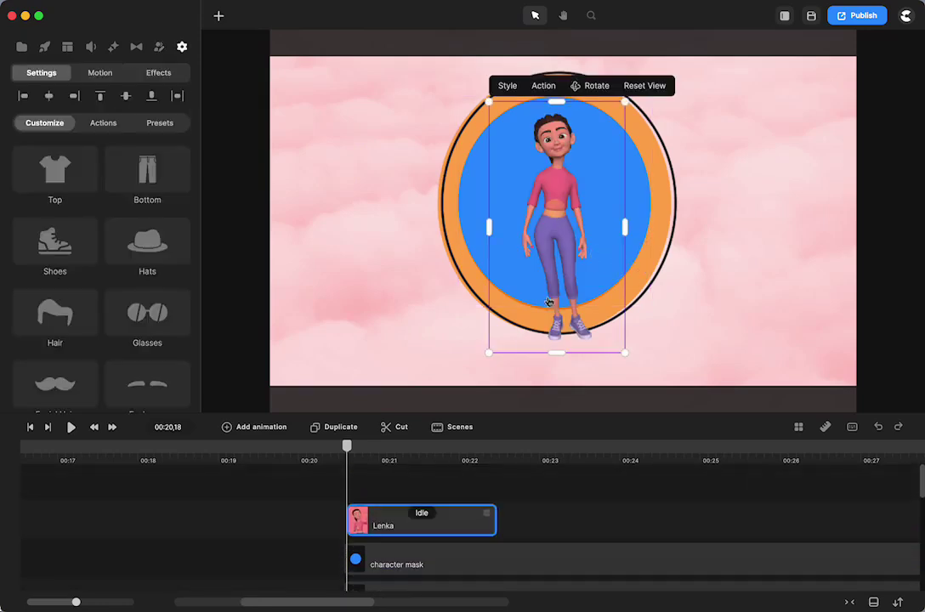
{"action": "left_click_drag", "start_coordinate": [491, 352], "coordinate": [352, 451]}
{"action": "left_click_drag", "start_coordinate": [509, 297], "coordinate": [551, 289]}
{"action": "left_click_drag", "start_coordinate": [669, 93], "coordinate": [650, 103]}
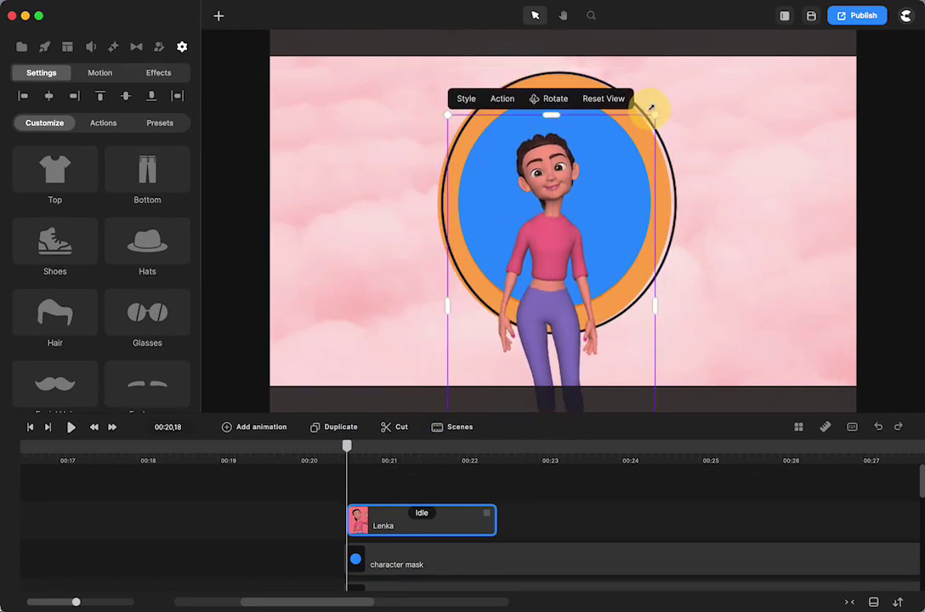
{"action": "left_click_drag", "start_coordinate": [464, 212], "coordinate": [534, 231]}
{"action": "scroll", "coordinate": [249, 531], "scroll_direction": "right", "scroll_amount": 5}
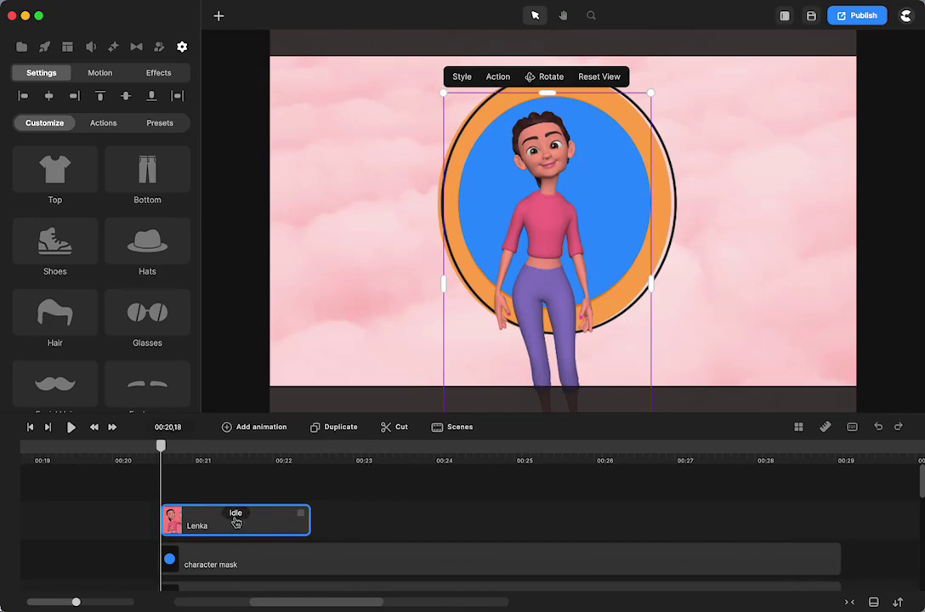
Add Selfie and then Happy actions after Lenka's Idle action
{"action": "left_click", "coordinate": [94, 124]}
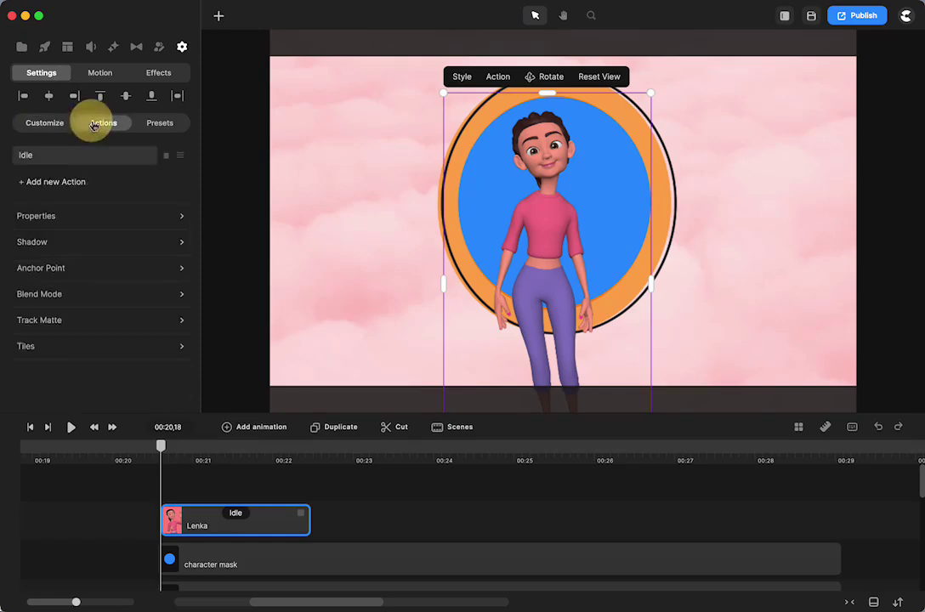
{"action": "left_click", "coordinate": [54, 184]}
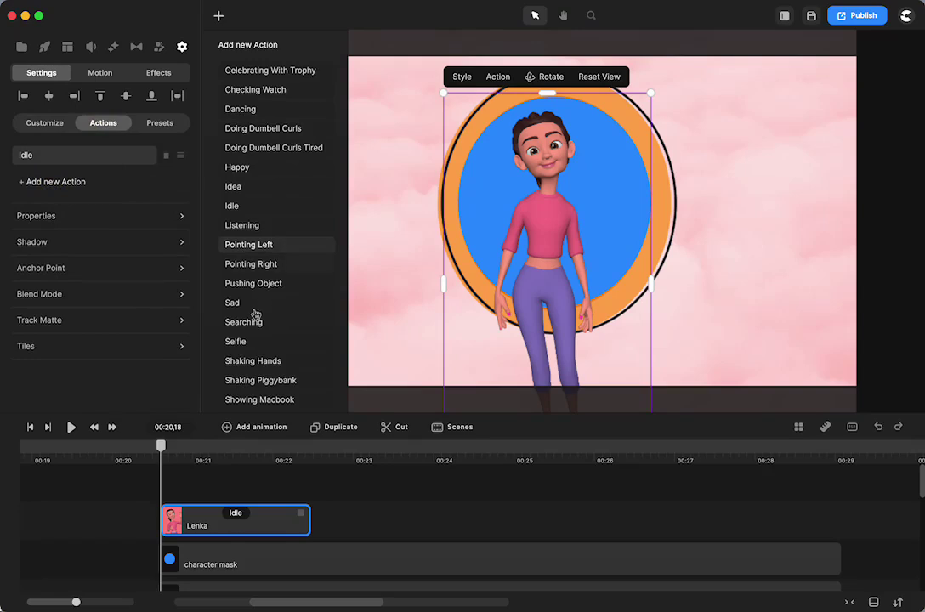
{"action": "left_click", "coordinate": [240, 345]}
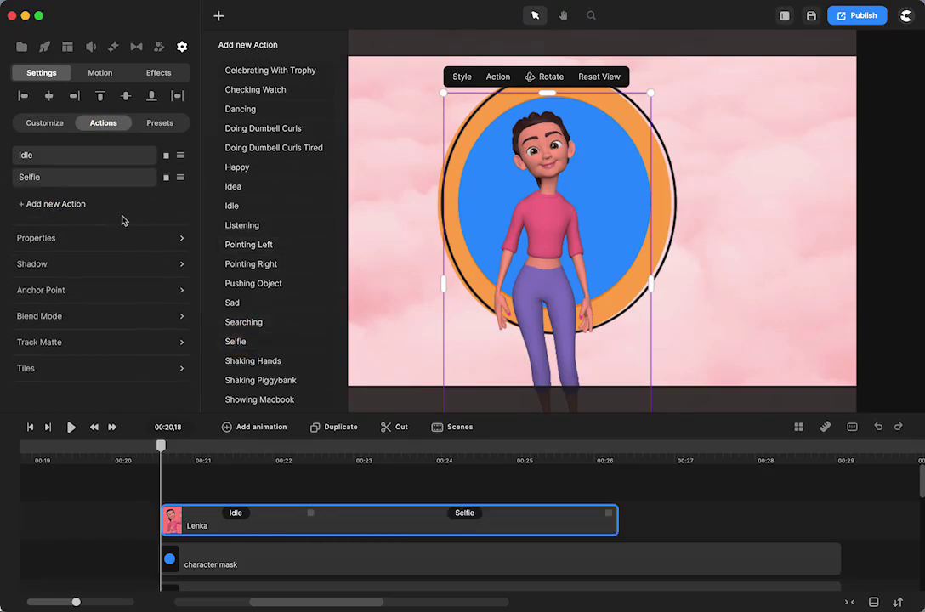
{"action": "left_click", "coordinate": [56, 202]}
{"action": "left_click", "coordinate": [242, 168]}
Lengthen Lenka's Idle action so her clip runs to about 00:29
{"action": "scroll", "coordinate": [523, 481], "scroll_direction": "right", "scroll_amount": 3}
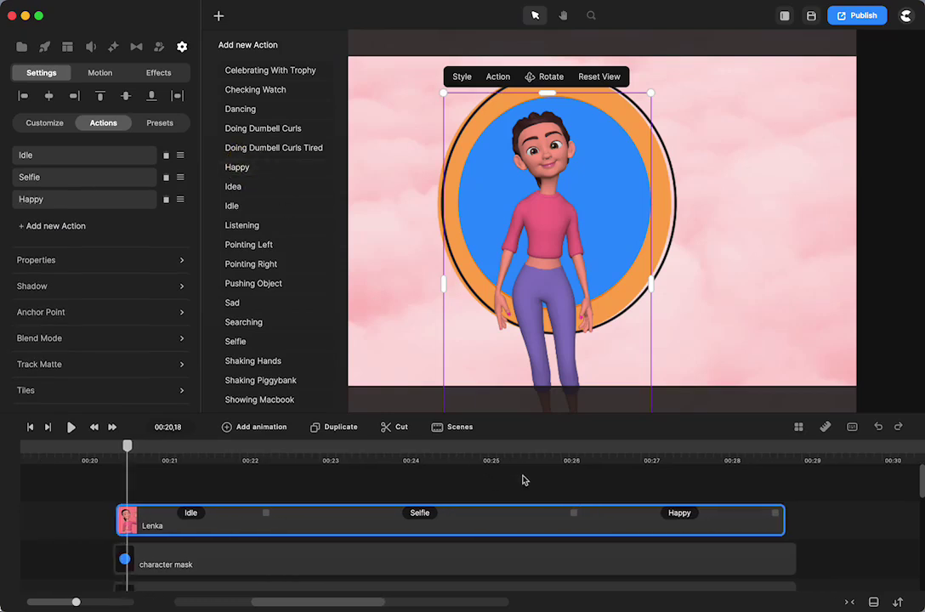
{"action": "left_click_drag", "start_coordinate": [226, 511], "coordinate": [233, 512]}
{"action": "scroll", "coordinate": [752, 544], "scroll_direction": "down", "scroll_amount": 5}
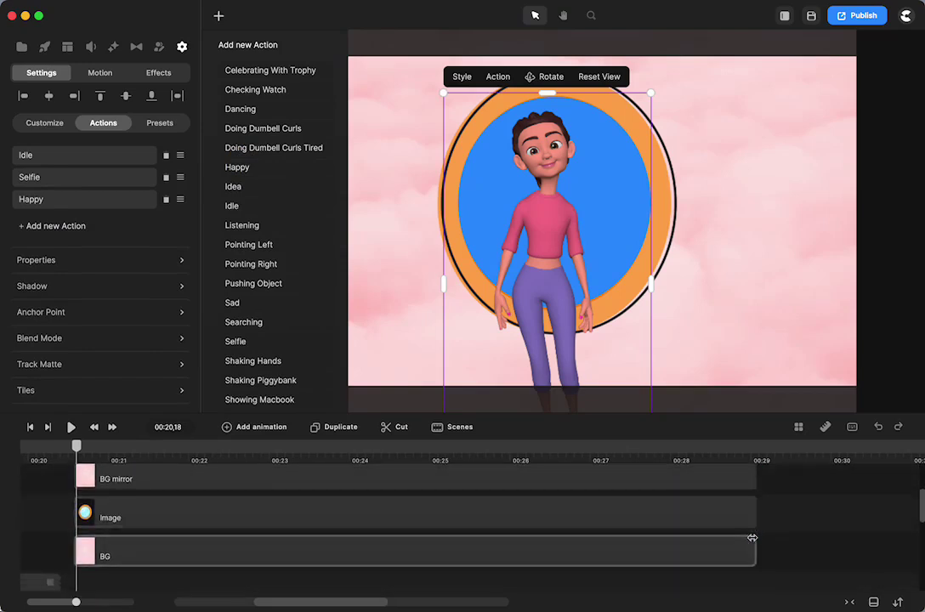
{"action": "scroll", "coordinate": [753, 544], "scroll_direction": "up", "scroll_amount": 5}
{"action": "scroll", "coordinate": [752, 544], "scroll_direction": "up", "scroll_amount": 1}
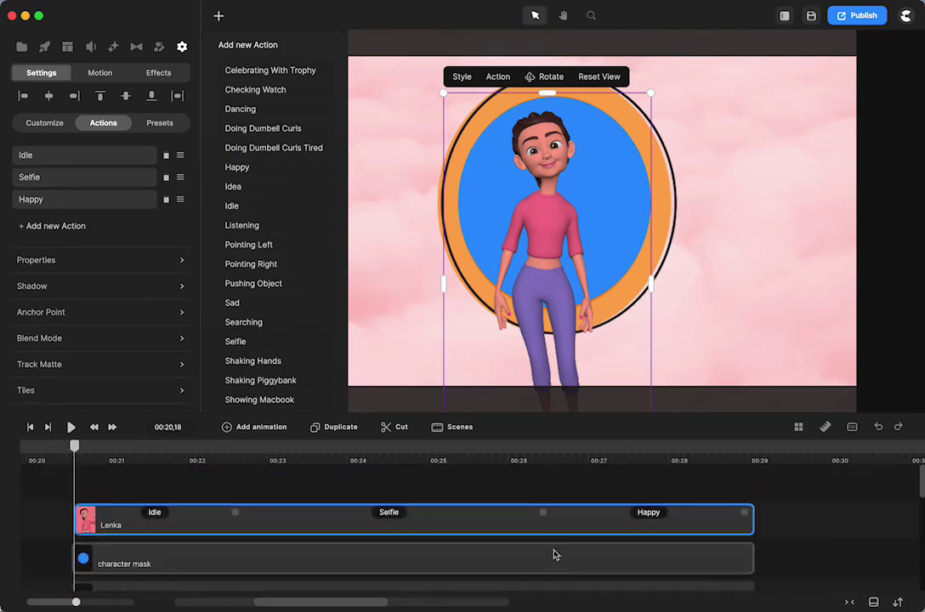
Duplicate the Lenka clip, then hide and lock the original
{"action": "left_click", "coordinate": [296, 521]}
{"action": "key", "text": "super+d"}
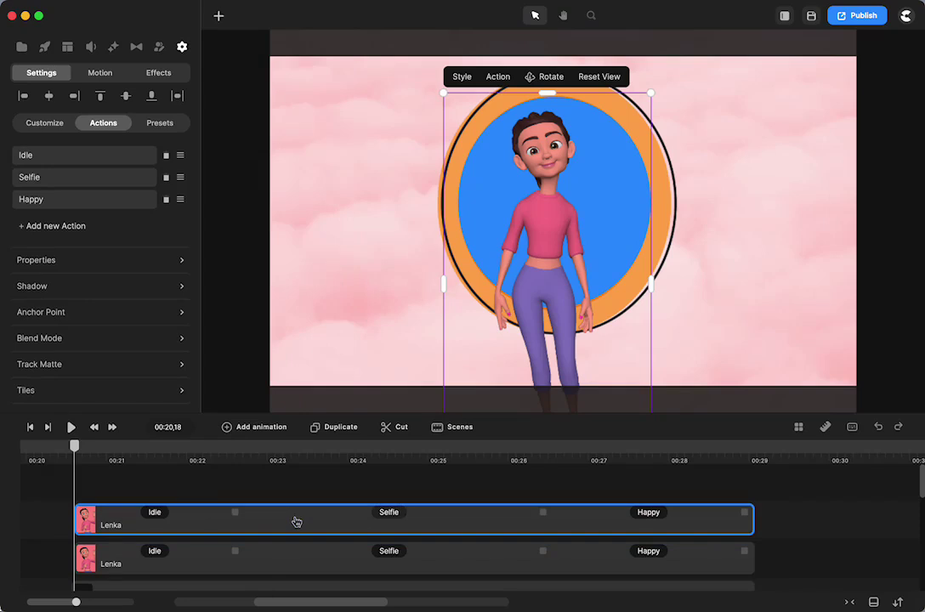
{"action": "right_click", "coordinate": [297, 521]}
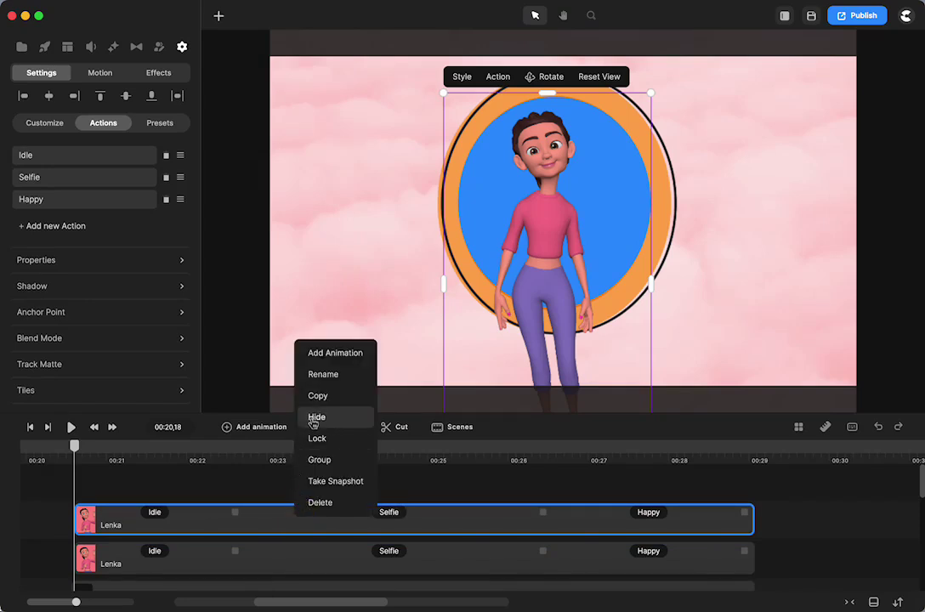
{"action": "left_click", "coordinate": [316, 418]}
{"action": "left_click", "coordinate": [288, 522]}
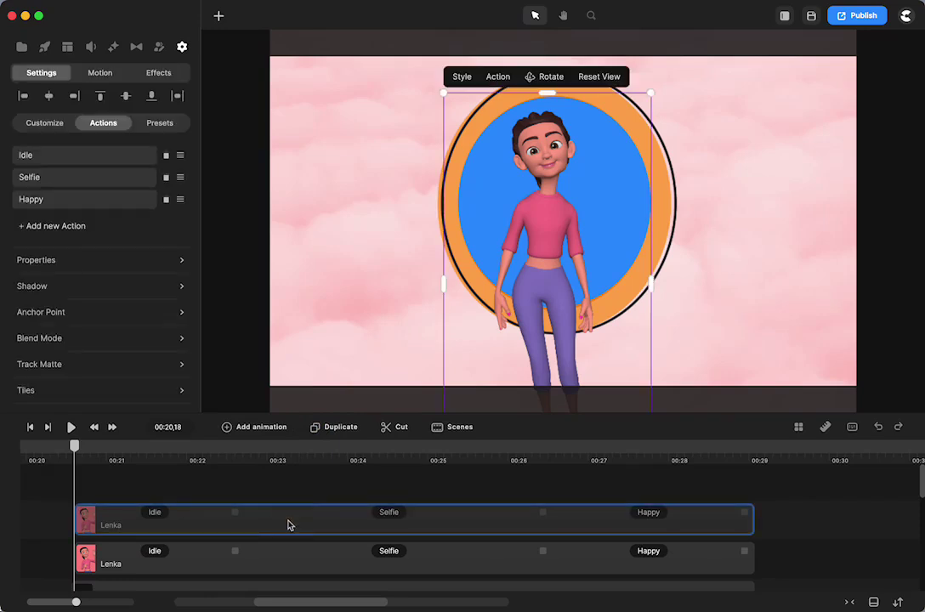
{"action": "right_click", "coordinate": [288, 525]}
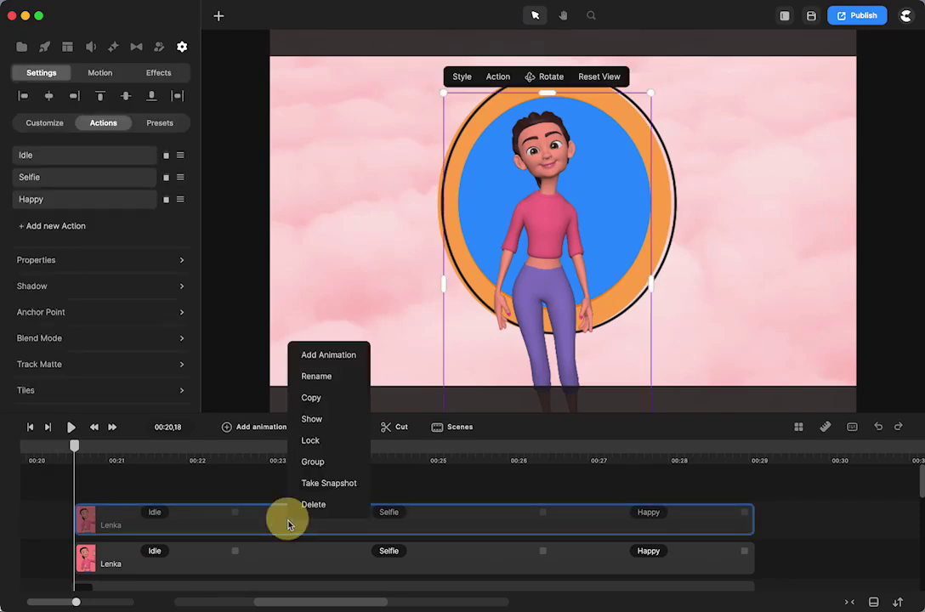
{"action": "left_click", "coordinate": [308, 442]}
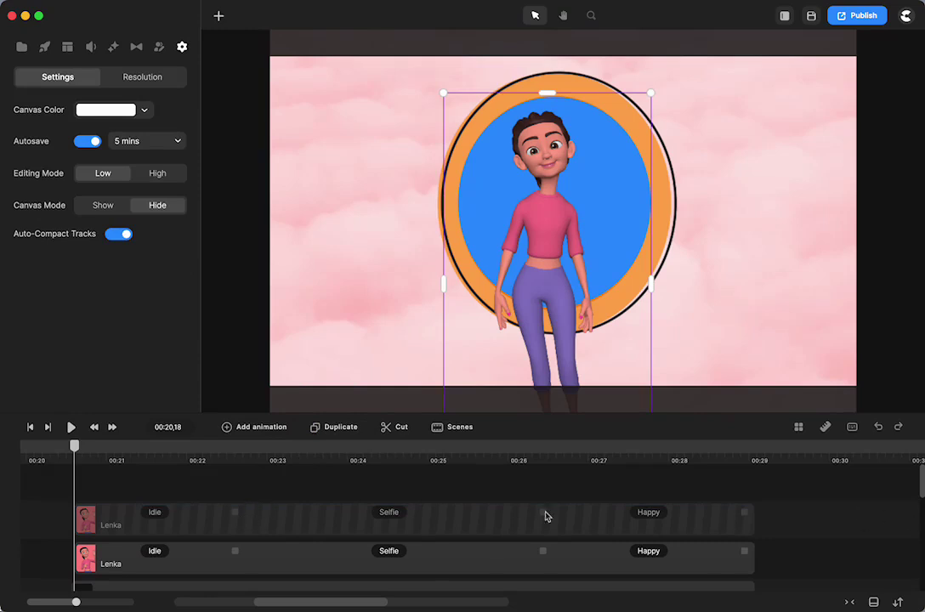
Start renaming the duplicate Lenka track to 'Lenka mirror image'
{"action": "left_click", "coordinate": [244, 510]}
{"action": "left_click", "coordinate": [279, 561]}
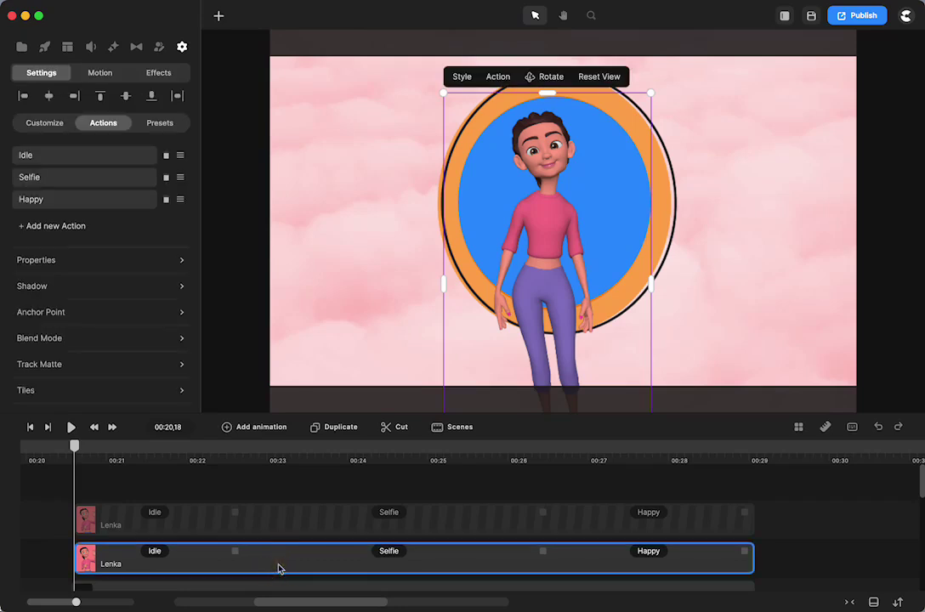
{"action": "right_click", "coordinate": [280, 558]}
{"action": "left_click", "coordinate": [308, 421]}
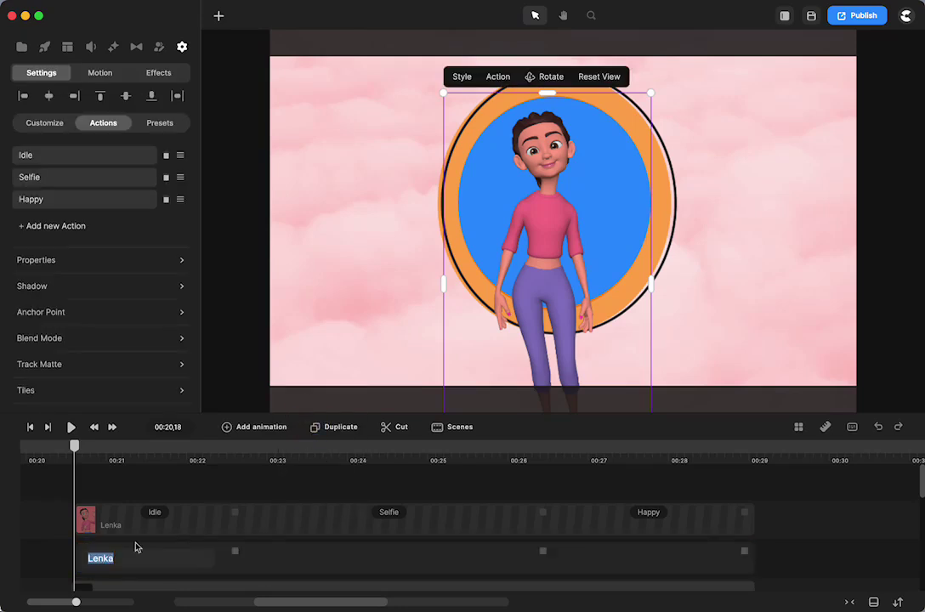
{"action": "left_click", "coordinate": [130, 558]}
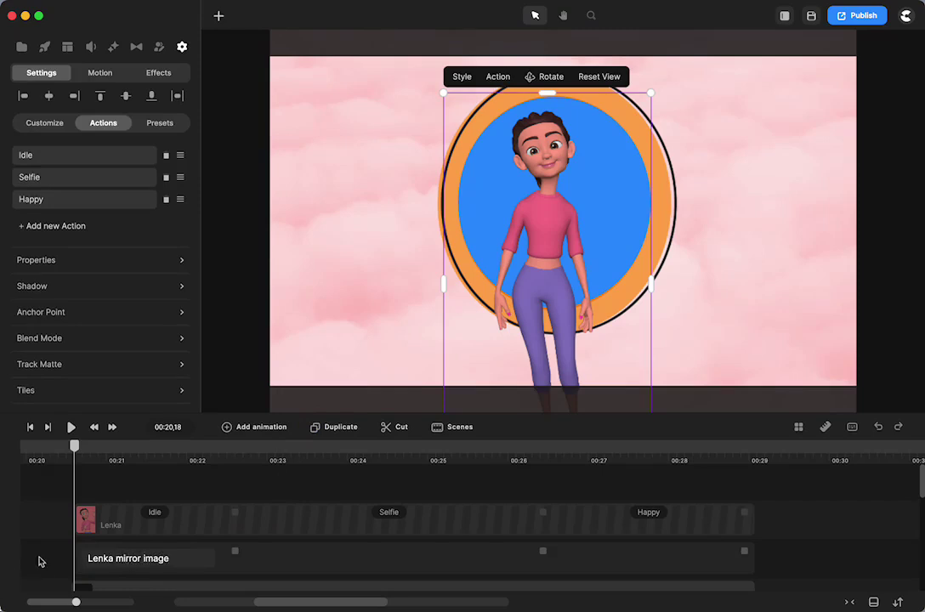
Confirm the 'Lenka mirror image' name and nudge that character slightly left and down
{"action": "left_click", "coordinate": [170, 477]}
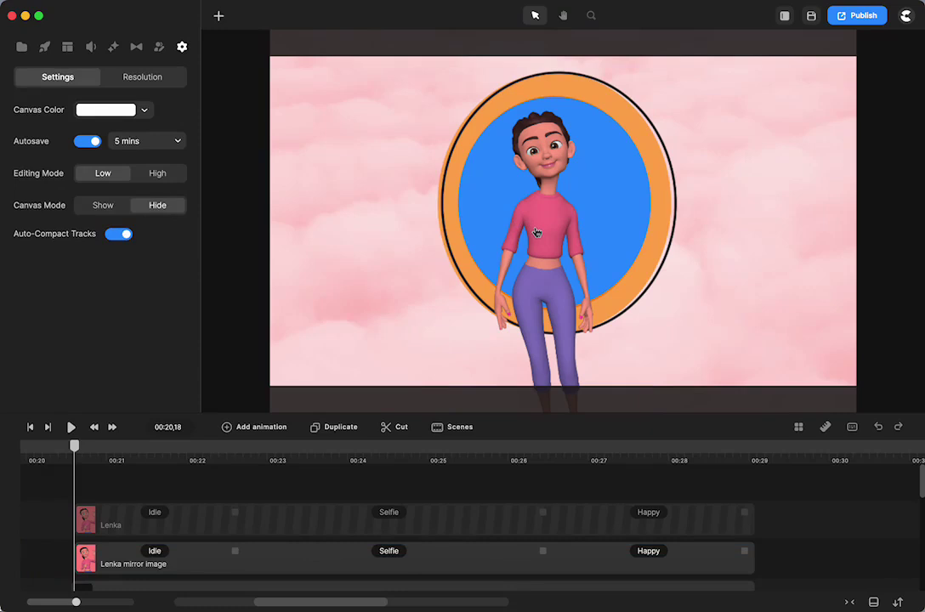
{"action": "left_click", "coordinate": [274, 524]}
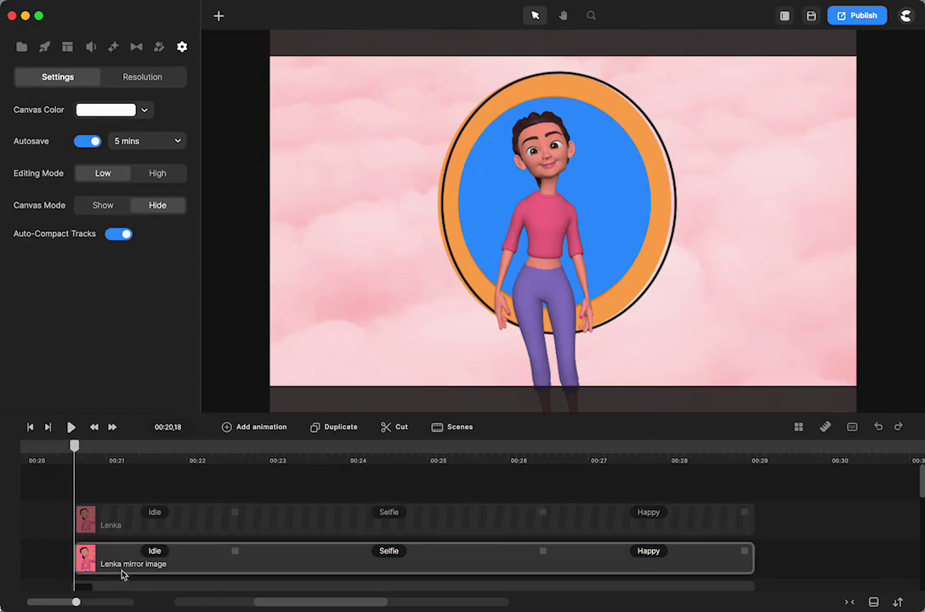
{"action": "left_click_drag", "start_coordinate": [545, 226], "coordinate": [535, 228]}
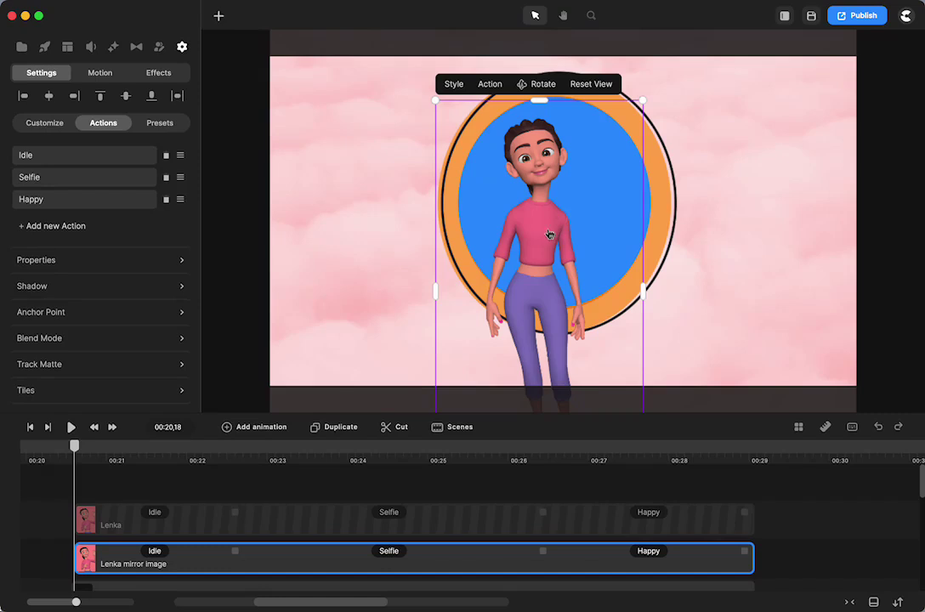
Scrub the animation from 00:17,06 to 00:21,13 to check it
{"action": "scroll", "coordinate": [164, 462], "scroll_direction": "left", "scroll_amount": 5}
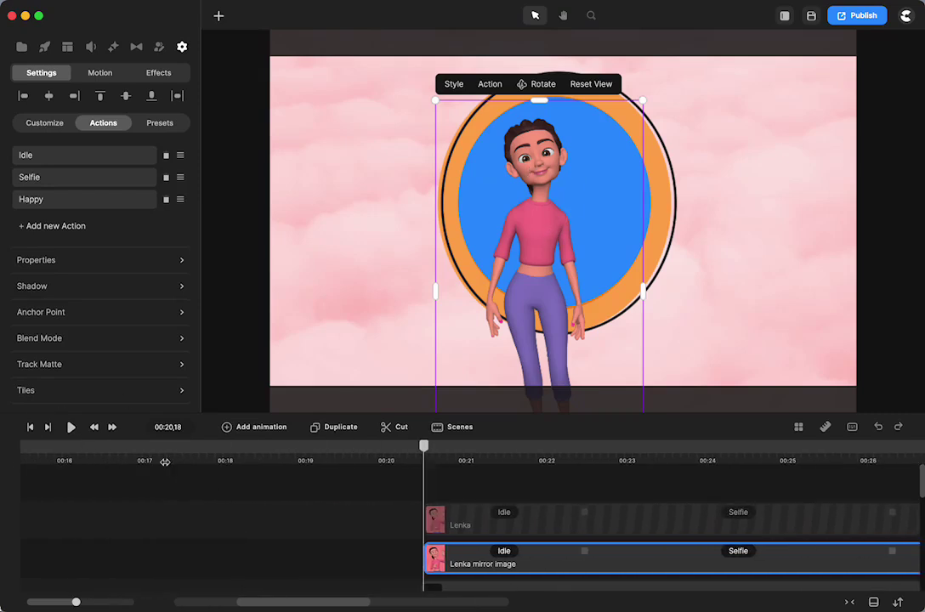
{"action": "left_click_drag", "start_coordinate": [127, 455], "coordinate": [151, 465]}
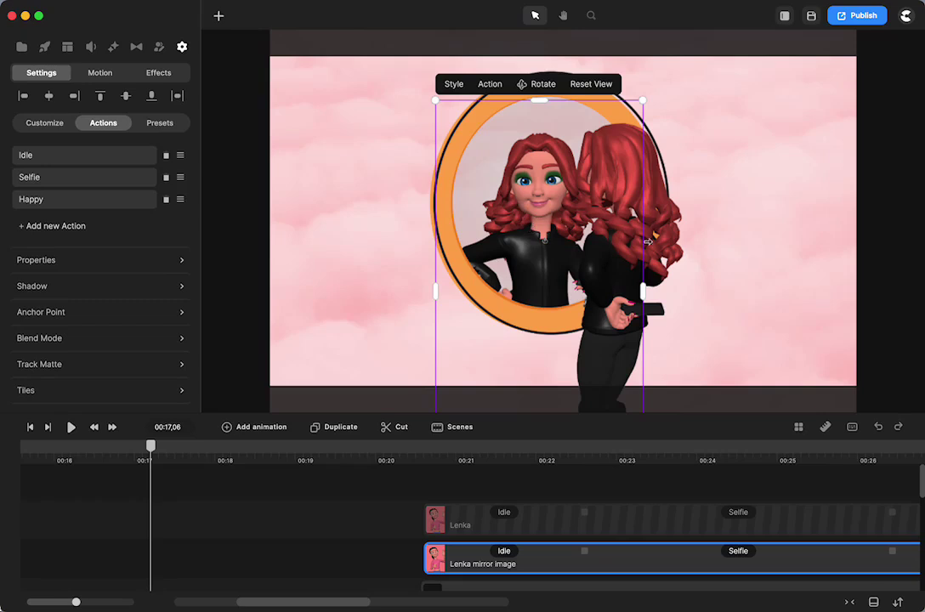
{"action": "left_click", "coordinate": [489, 446]}
{"action": "scroll", "coordinate": [491, 510], "scroll_direction": "right", "scroll_amount": 5}
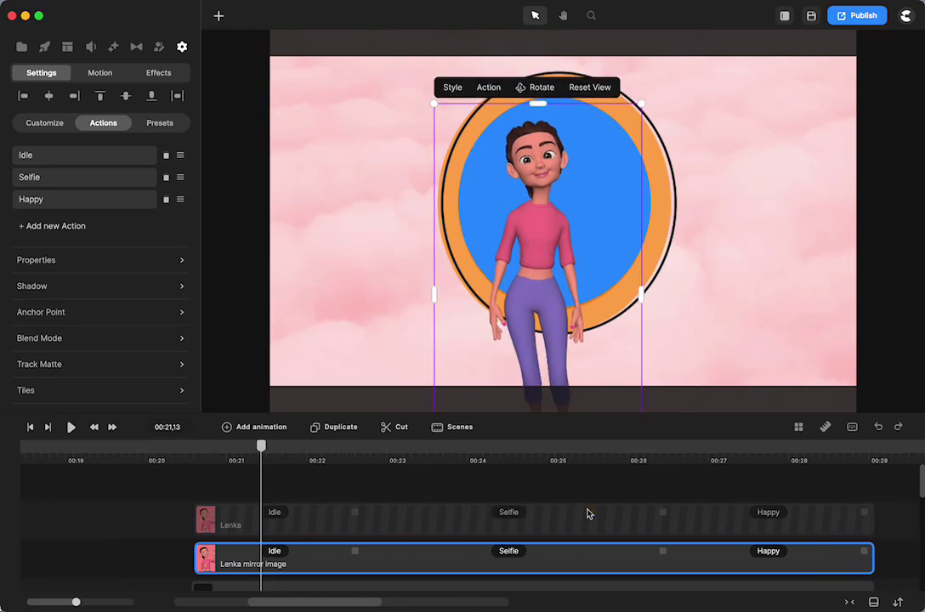
Lock the mirror image layer, then unlock and unhide the original Lenka
{"action": "right_click", "coordinate": [573, 557]}
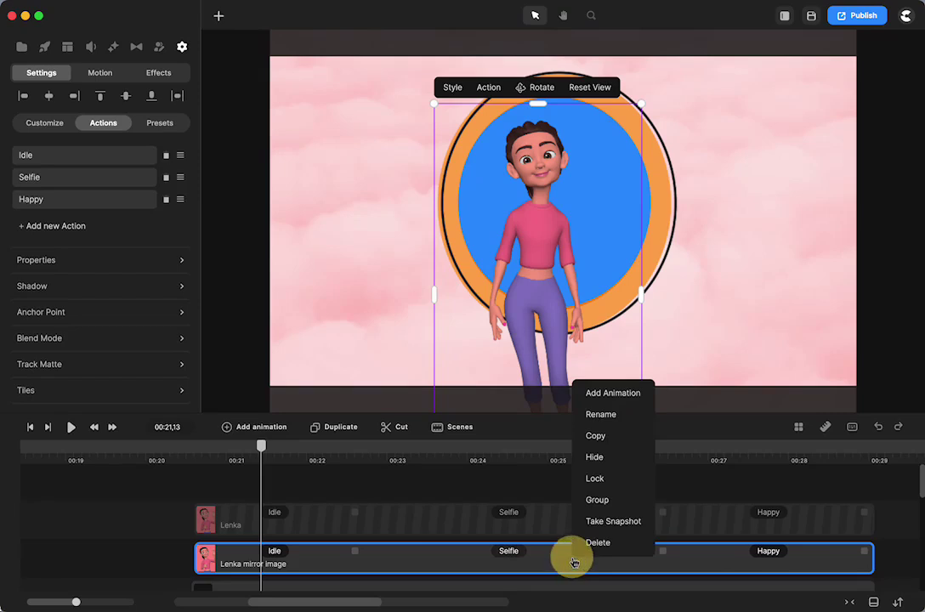
{"action": "left_click", "coordinate": [594, 479]}
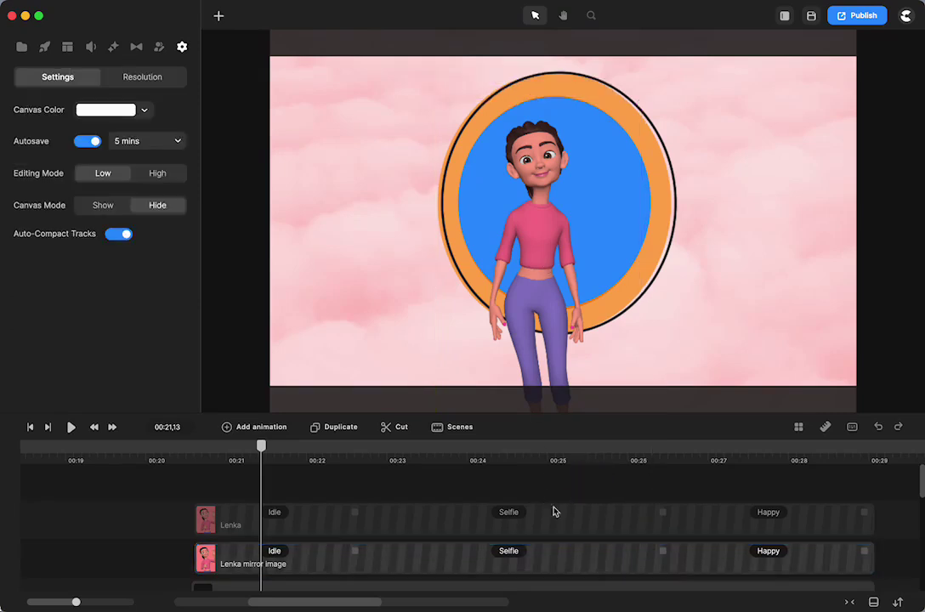
{"action": "right_click", "coordinate": [568, 527]}
{"action": "left_click", "coordinate": [587, 461]}
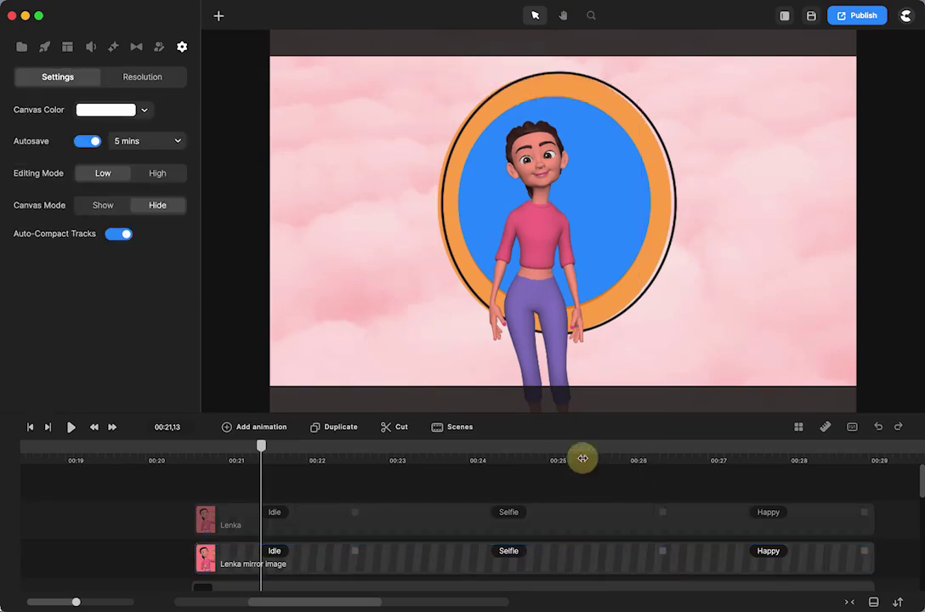
{"action": "right_click", "coordinate": [556, 521]}
{"action": "left_click", "coordinate": [573, 408]}
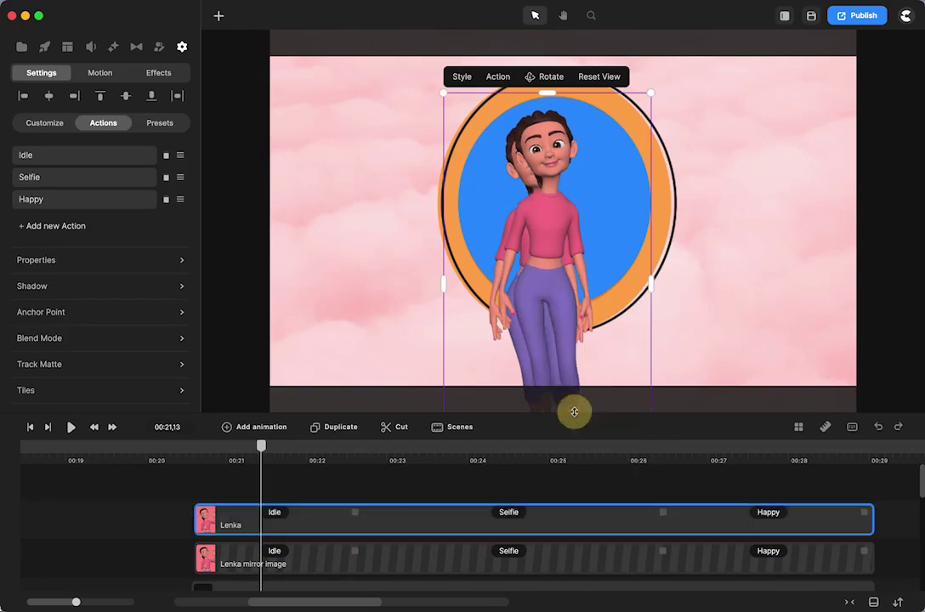
Place Lenka over her reflection and rotate her in 3D toward a back view
{"action": "left_click_drag", "start_coordinate": [544, 235], "coordinate": [535, 246]}
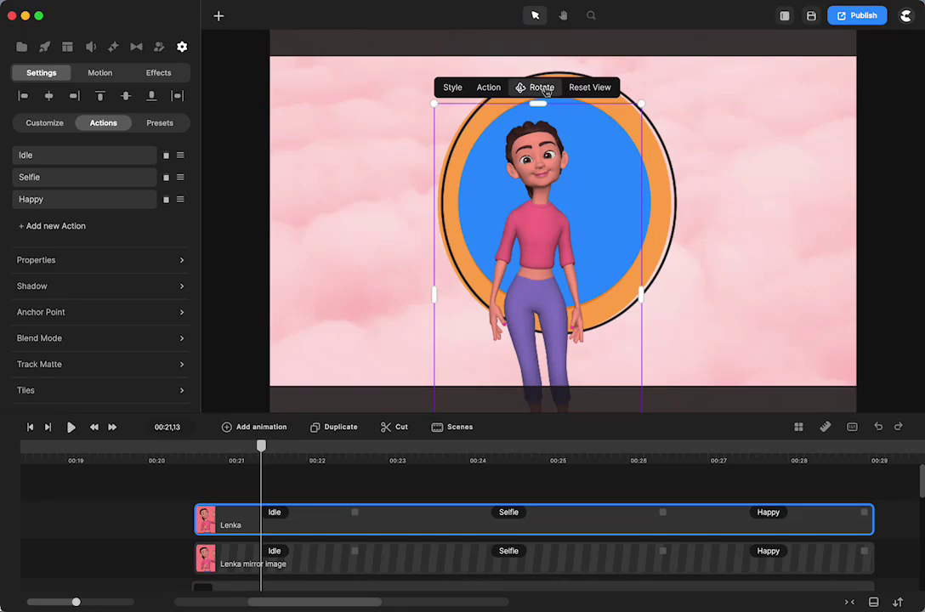
{"action": "left_click", "coordinate": [545, 88]}
{"action": "left_click_drag", "start_coordinate": [527, 251], "coordinate": [672, 234]}
{"action": "left_click_drag", "start_coordinate": [547, 238], "coordinate": [609, 245]}
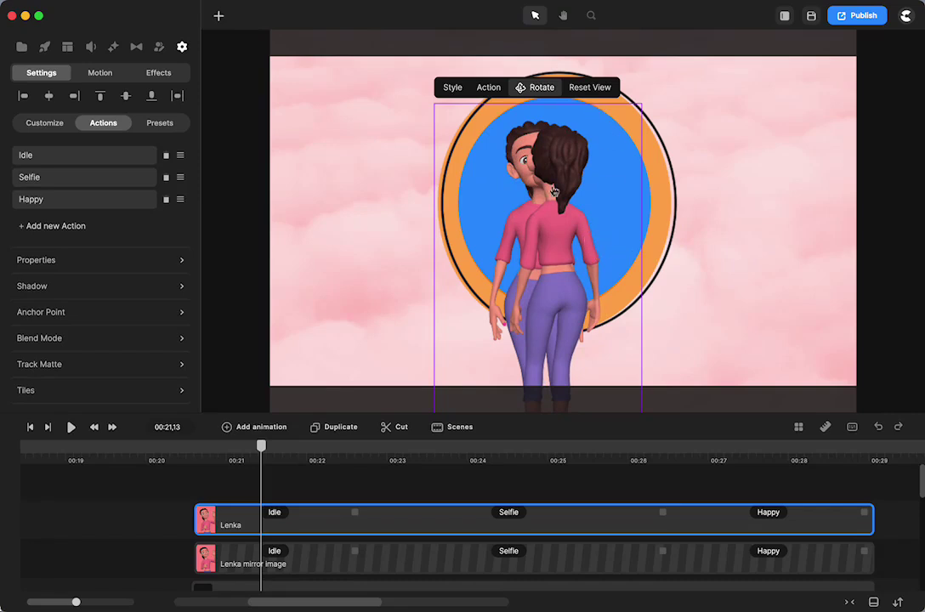
{"action": "left_click", "coordinate": [543, 91]}
{"action": "left_click", "coordinate": [544, 88]}
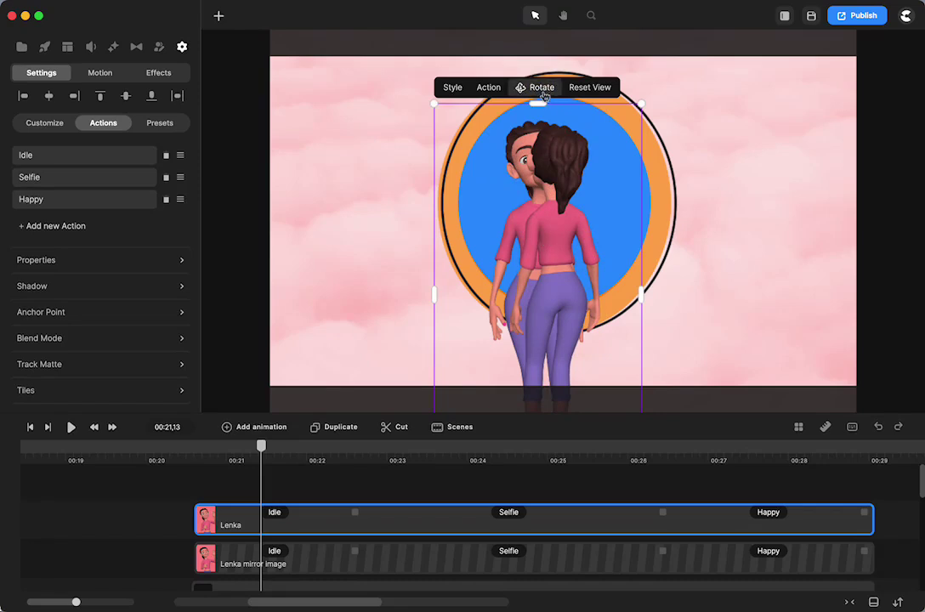
{"action": "left_click_drag", "start_coordinate": [557, 262], "coordinate": [590, 240]}
{"action": "left_click", "coordinate": [545, 89]}
Flip the front Lenka horizontally and angle her slightly toward the mirror, previewing around 00:21–00:22
{"action": "left_click_drag", "start_coordinate": [261, 448], "coordinate": [376, 453]}
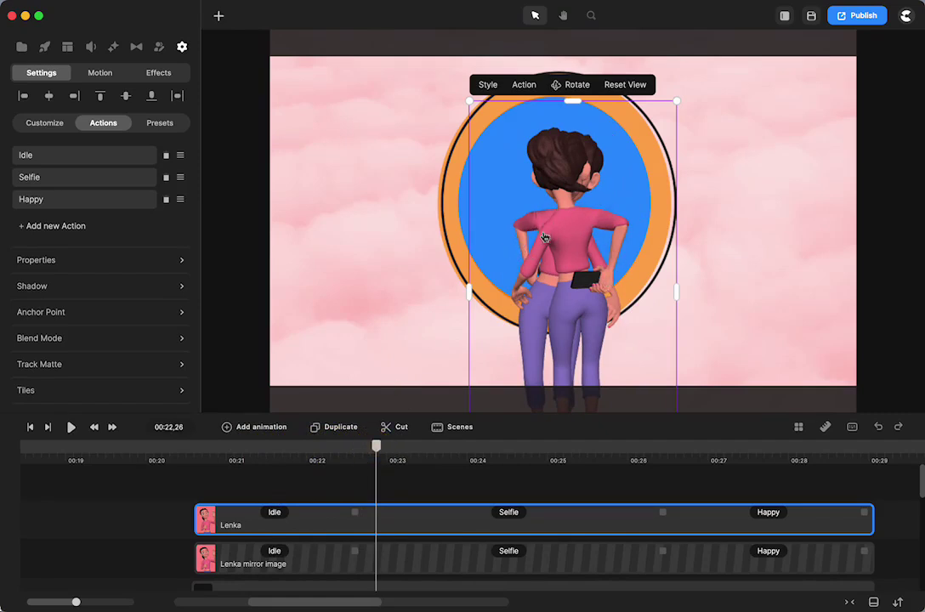
{"action": "left_click", "coordinate": [319, 452]}
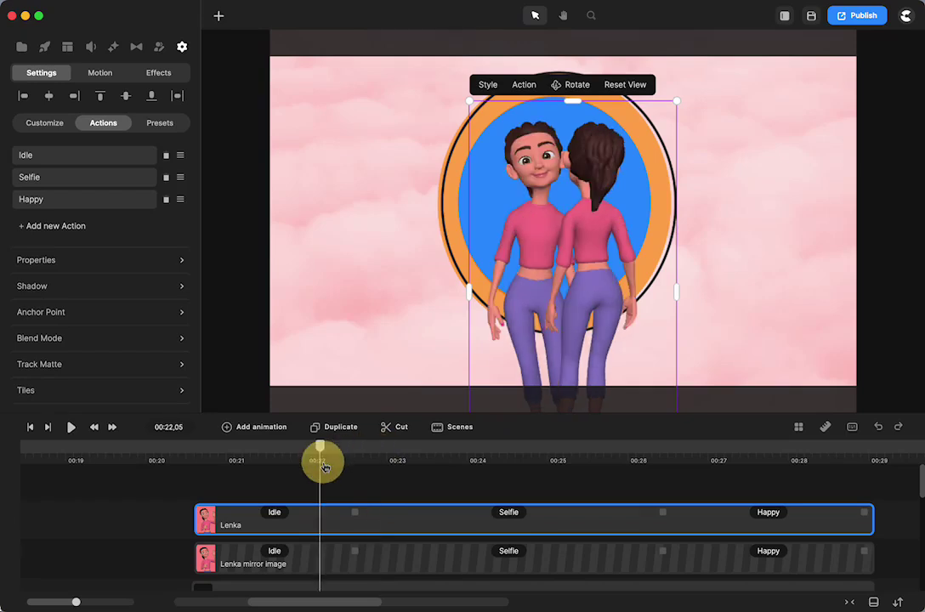
{"action": "left_click", "coordinate": [323, 517]}
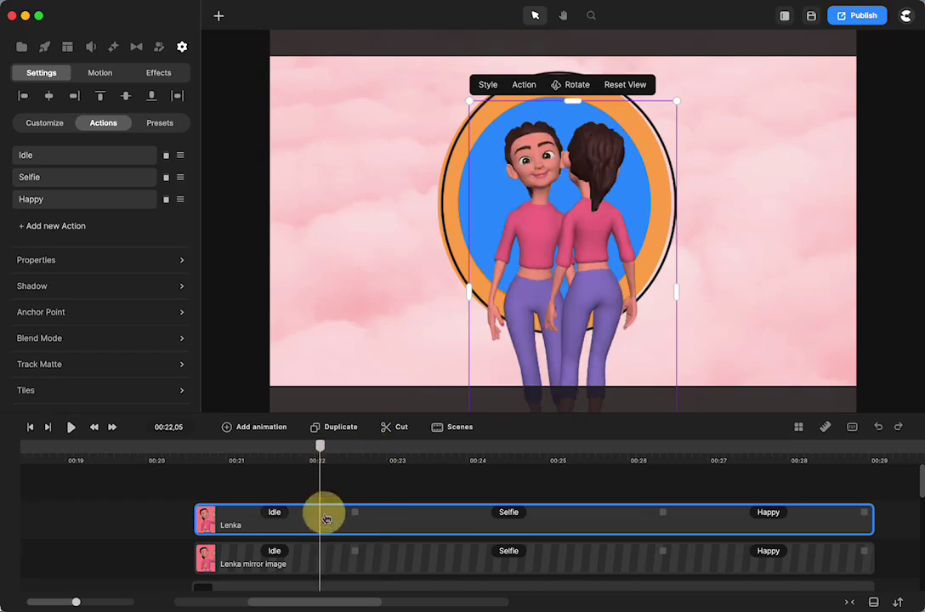
{"action": "left_click", "coordinate": [157, 264]}
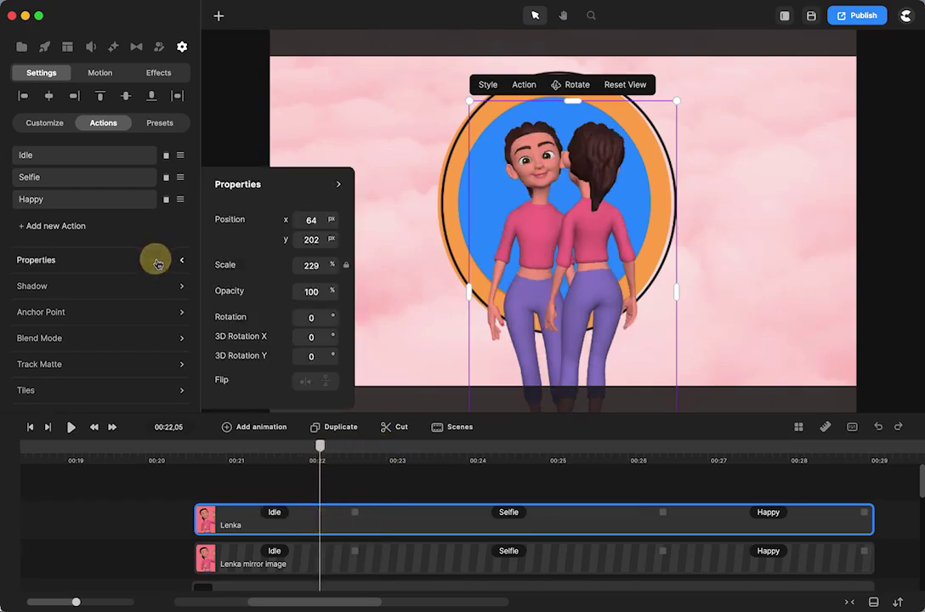
{"action": "left_click", "coordinate": [304, 383]}
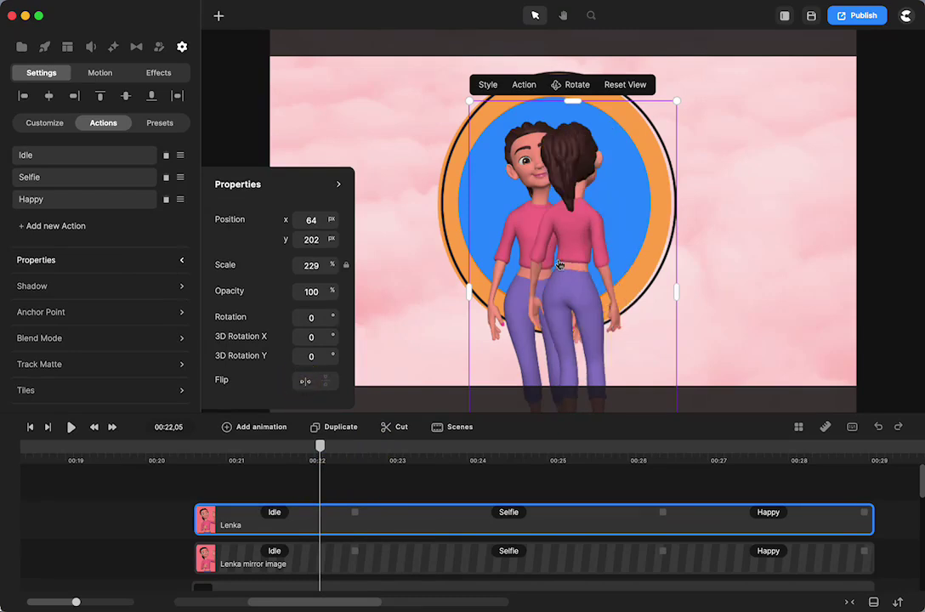
{"action": "left_click", "coordinate": [577, 85]}
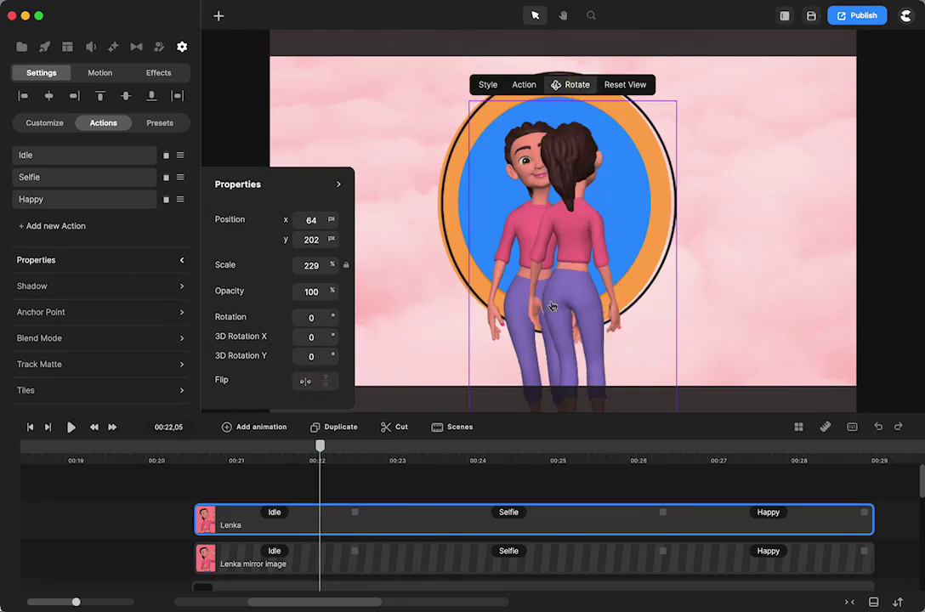
{"action": "mouse_move", "coordinate": [561, 293]}
{"action": "left_mouse_down"}
{"action": "mouse_move", "coordinate": [579, 297]}
{"action": "mouse_move", "coordinate": [528, 292]}
{"action": "mouse_move", "coordinate": [516, 301]}
{"action": "mouse_move", "coordinate": [520, 273]}
{"action": "mouse_move", "coordinate": [520, 294]}
{"action": "mouse_move", "coordinate": [573, 281]}
{"action": "left_mouse_up"}
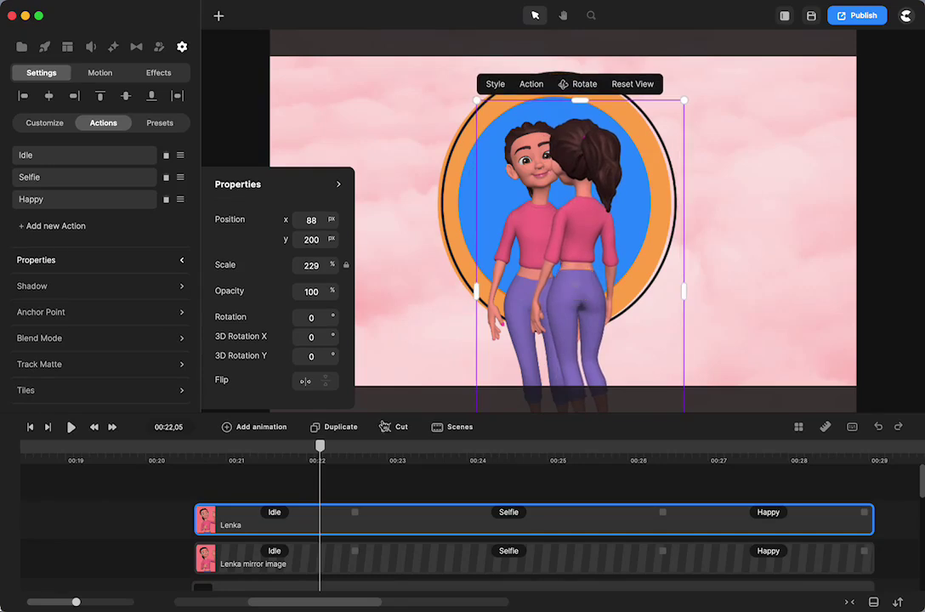
{"action": "left_click_drag", "start_coordinate": [332, 445], "coordinate": [474, 465]}
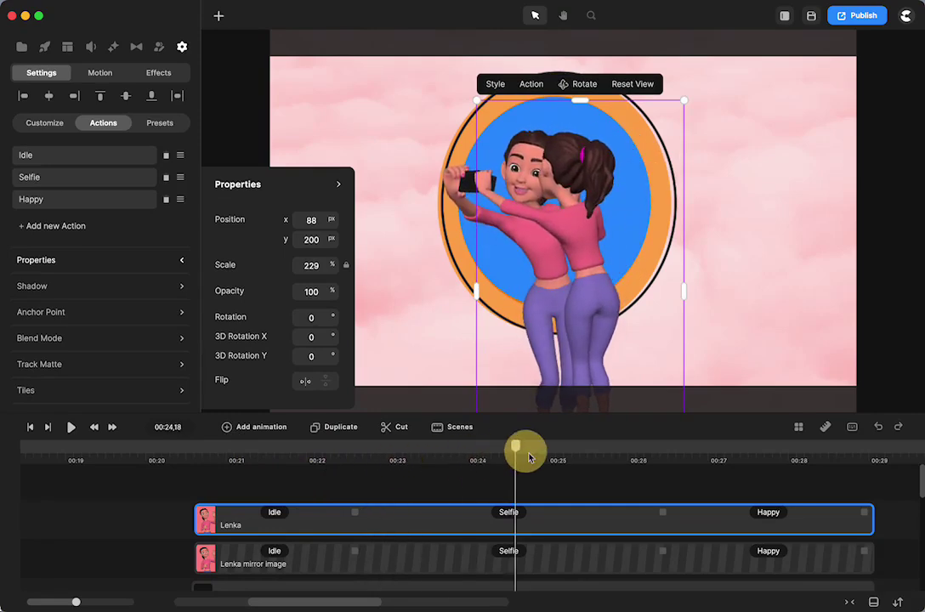
{"action": "left_click_drag", "start_coordinate": [528, 457], "coordinate": [406, 497]}
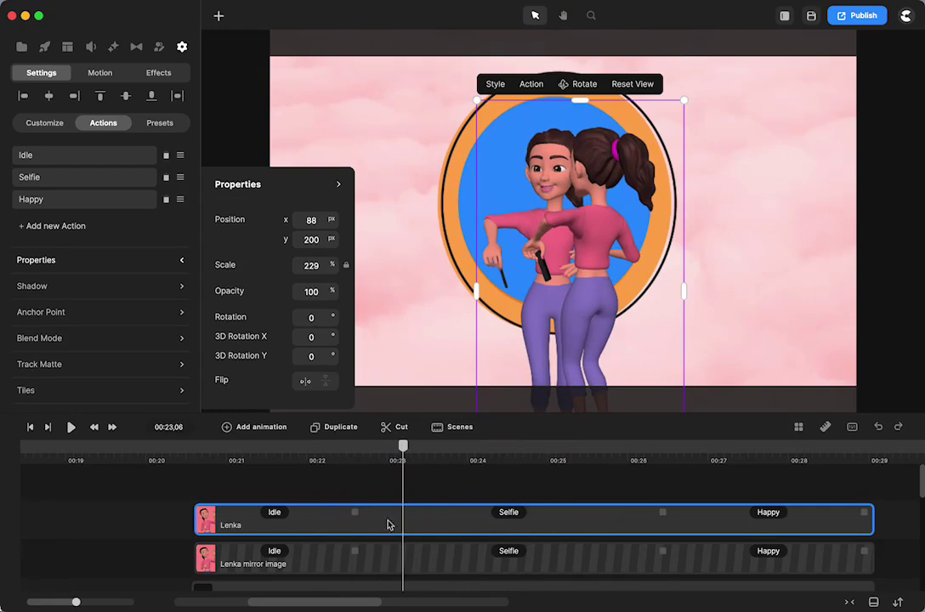
Shorten Lenka's Idle action so her actions align with the mirror image track
{"action": "left_click_drag", "start_coordinate": [402, 448], "coordinate": [399, 512]}
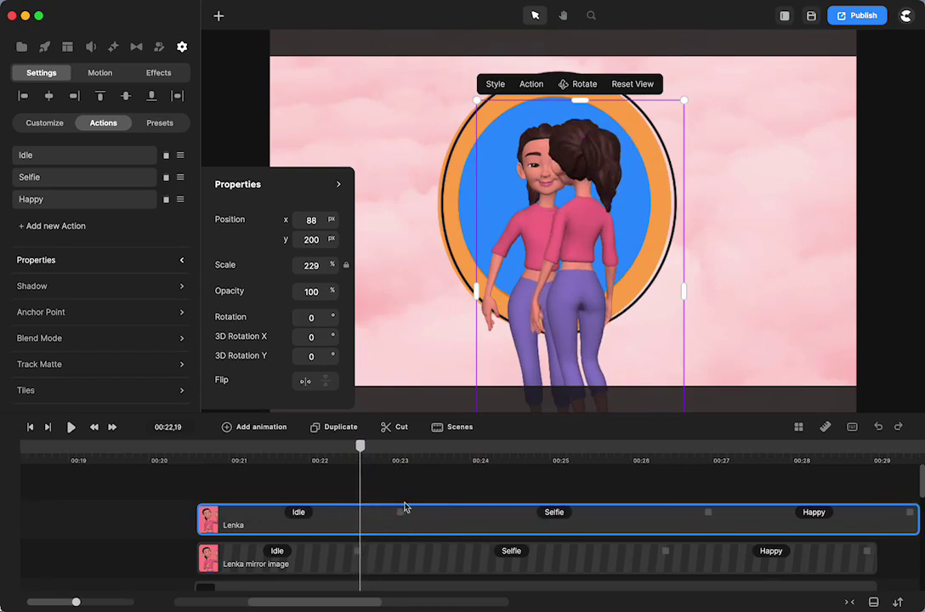
{"action": "left_click_drag", "start_coordinate": [399, 508], "coordinate": [364, 512]}
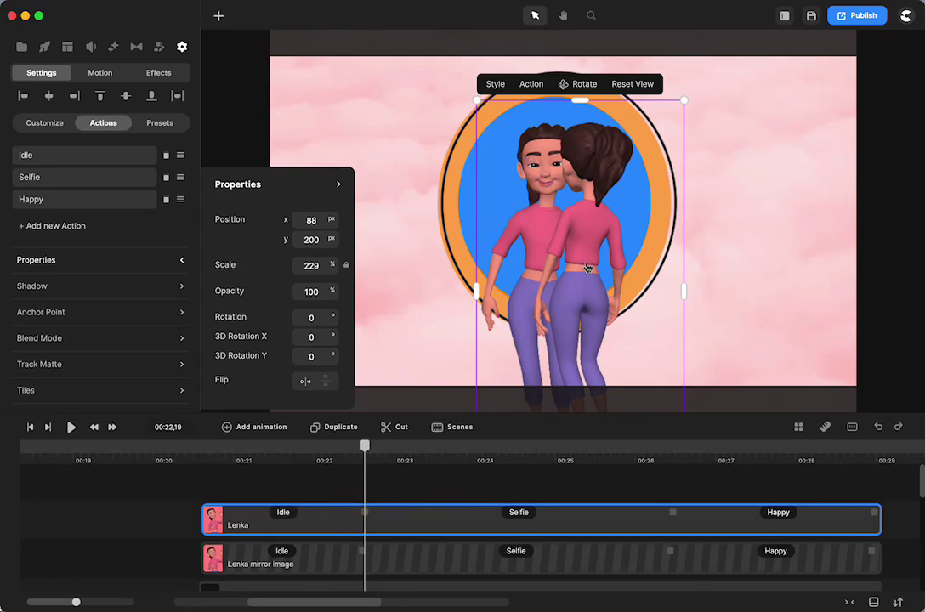
Lock the Lenka track and unlock the Lenka mirror image track for editing
{"action": "right_click", "coordinate": [415, 516]}
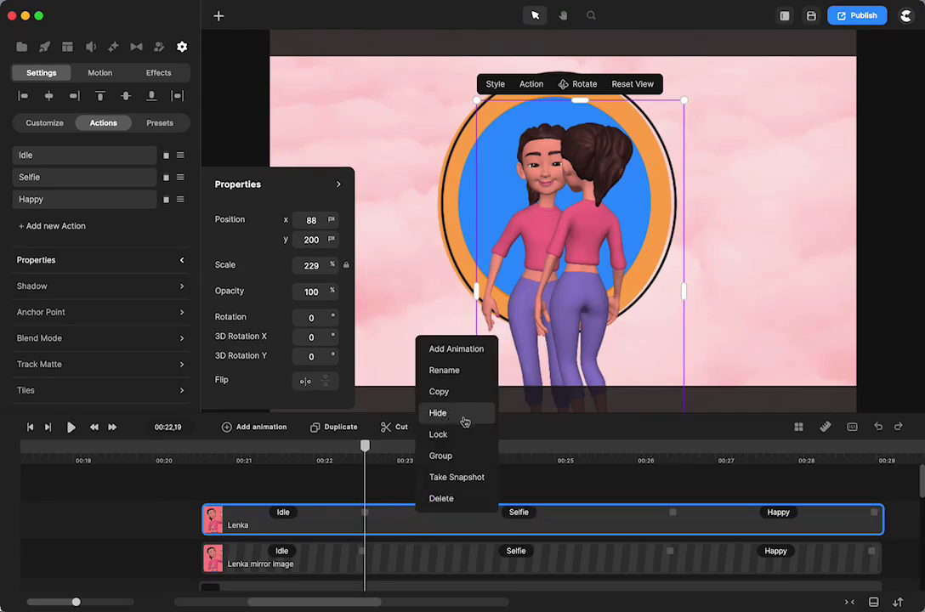
{"action": "left_click", "coordinate": [438, 435]}
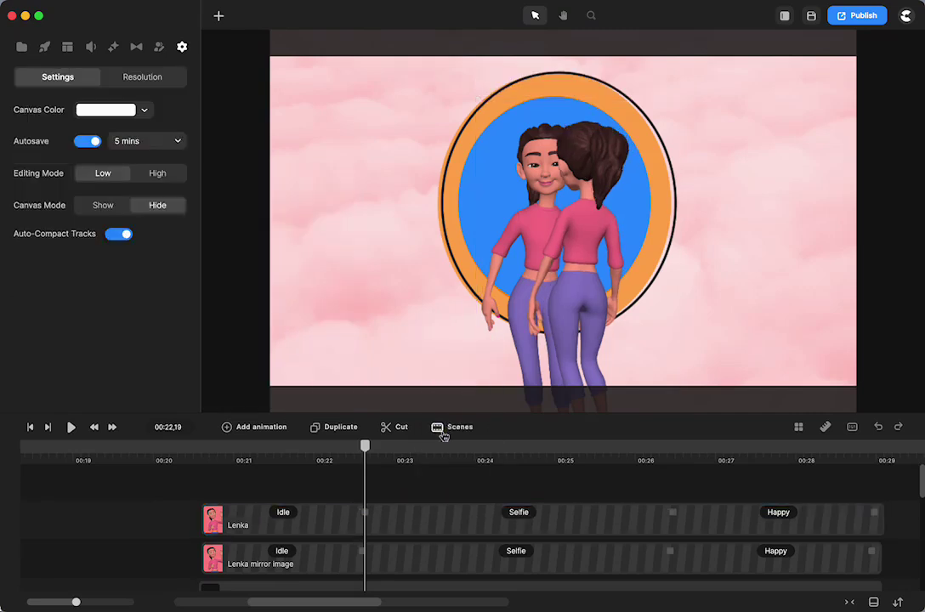
{"action": "right_click", "coordinate": [408, 565]}
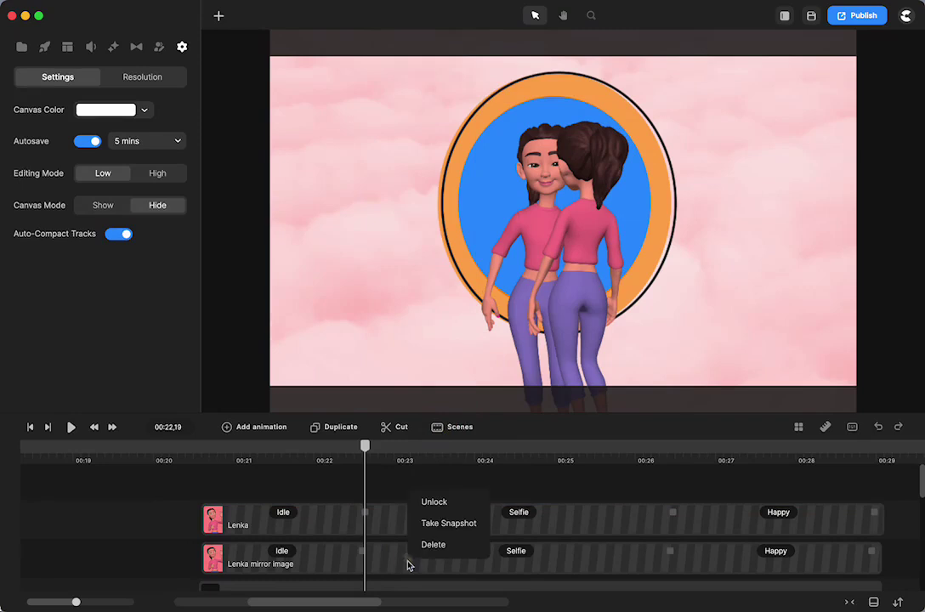
{"action": "left_click", "coordinate": [431, 503]}
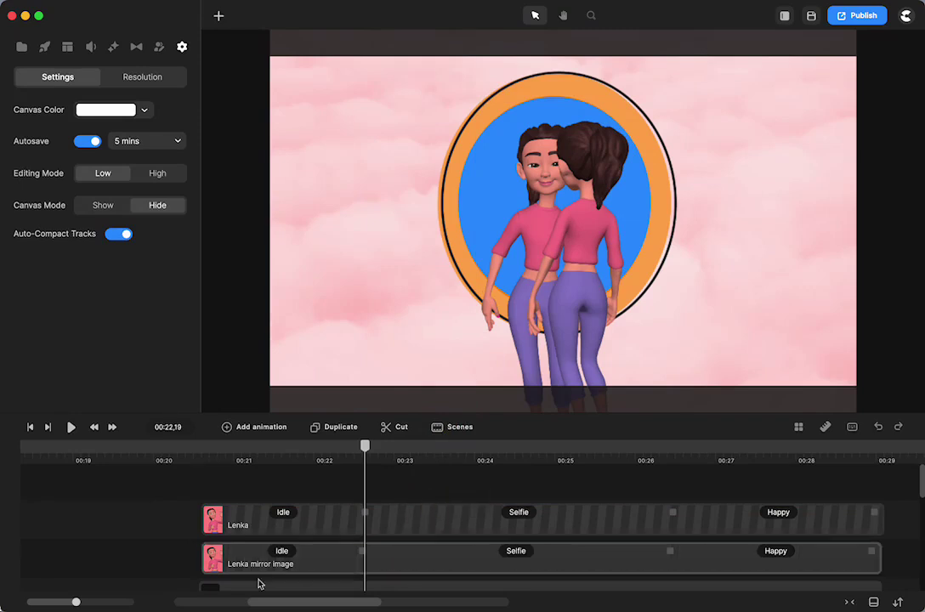
{"action": "scroll", "coordinate": [299, 548], "scroll_direction": "down", "scroll_amount": 3}
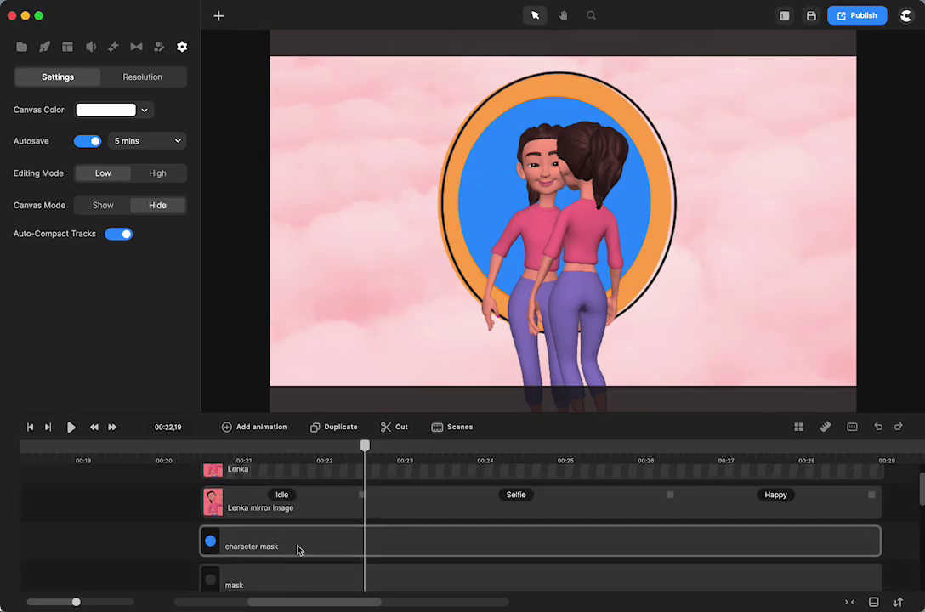
Place the 'voice shelby' audio from project media on the timeline at 00:22,19
{"action": "left_click", "coordinate": [91, 47]}
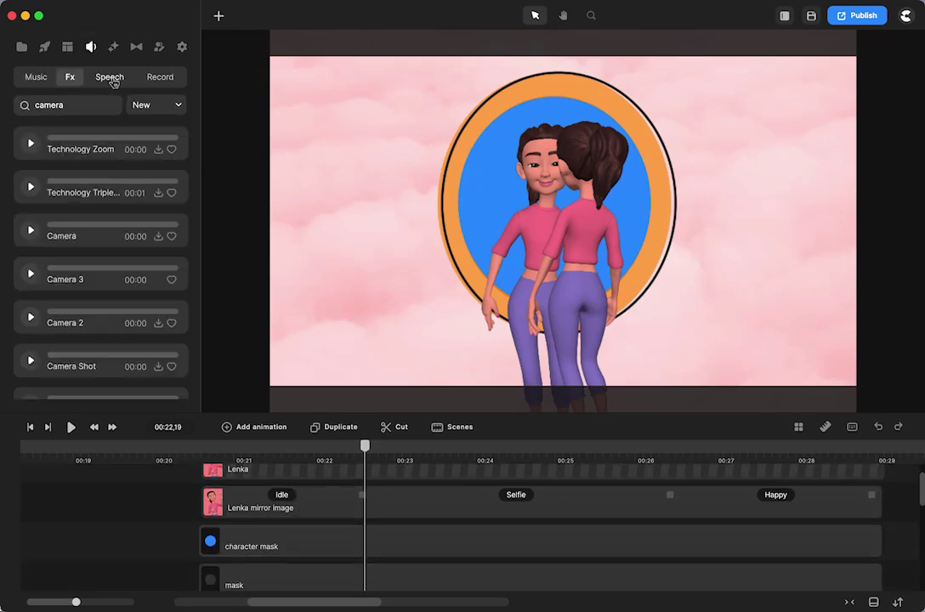
{"action": "left_click", "coordinate": [110, 78]}
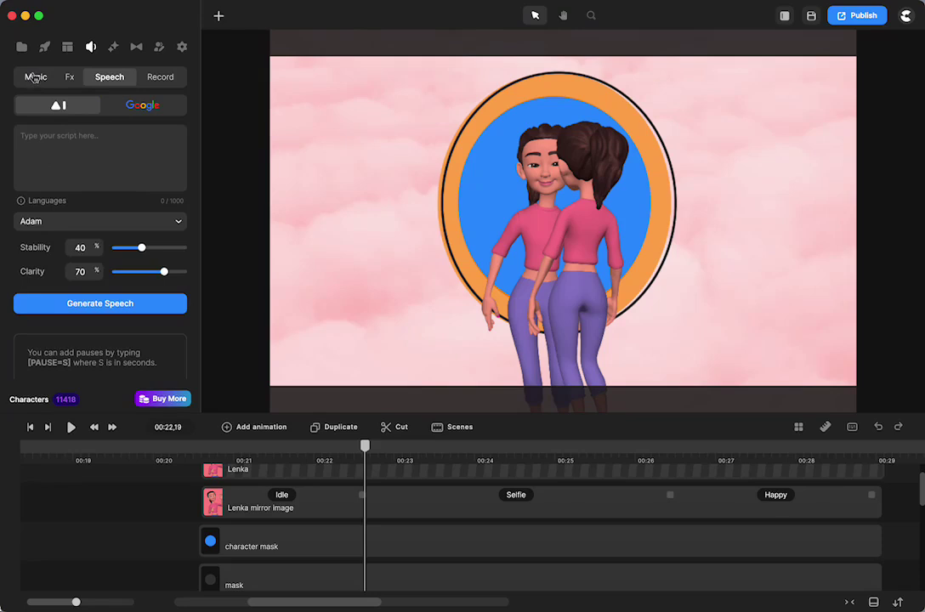
{"action": "left_click", "coordinate": [34, 77]}
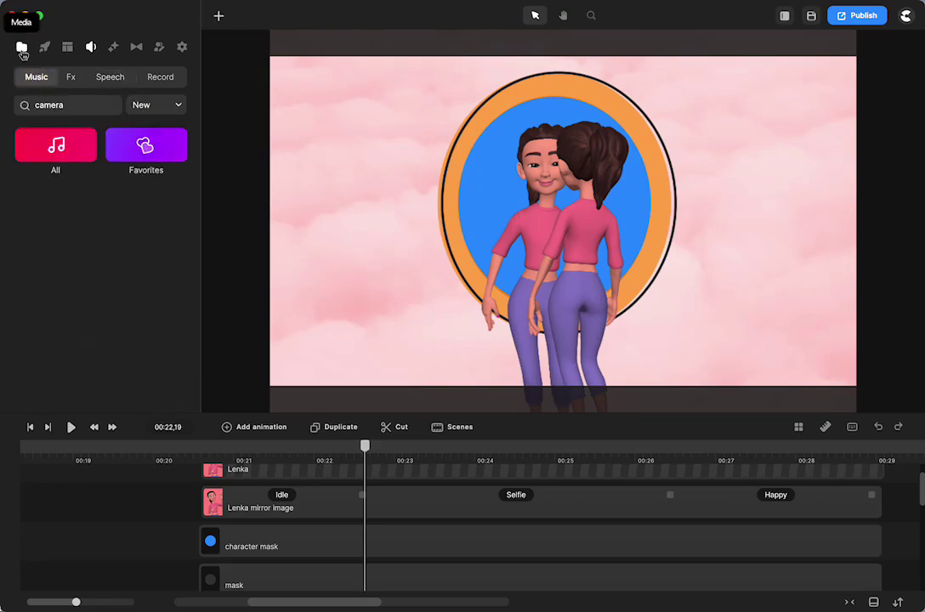
{"action": "left_click", "coordinate": [22, 49]}
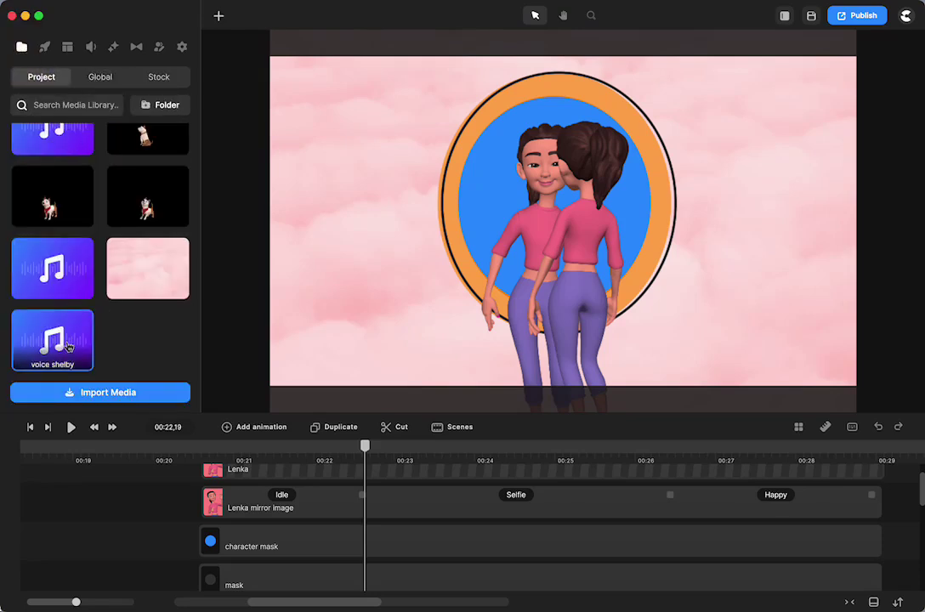
{"action": "left_click_drag", "start_coordinate": [63, 350], "coordinate": [381, 298]}
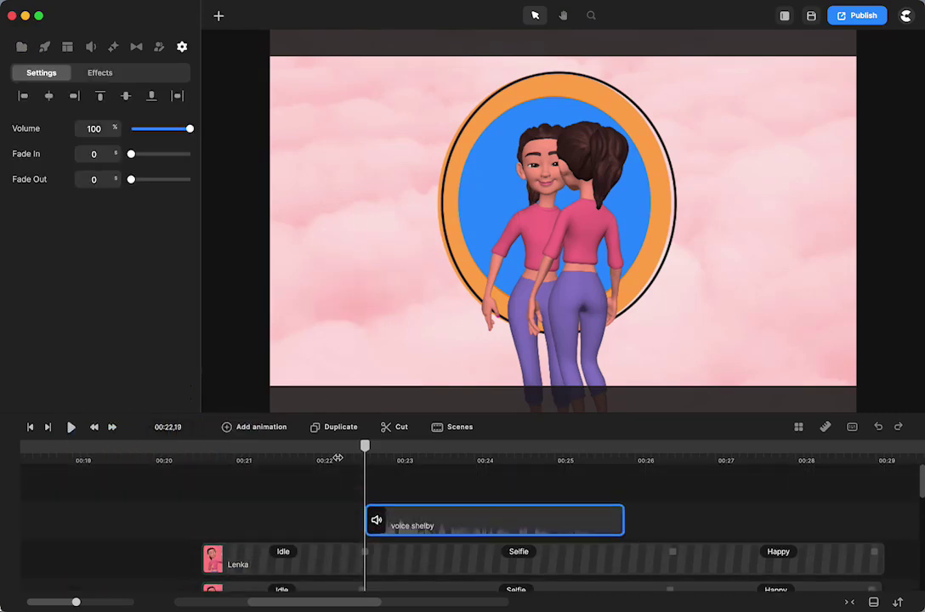
{"action": "scroll", "coordinate": [533, 548], "scroll_direction": "down", "scroll_amount": 3}
{"action": "scroll", "coordinate": [533, 545], "scroll_direction": "up", "scroll_amount": 2}
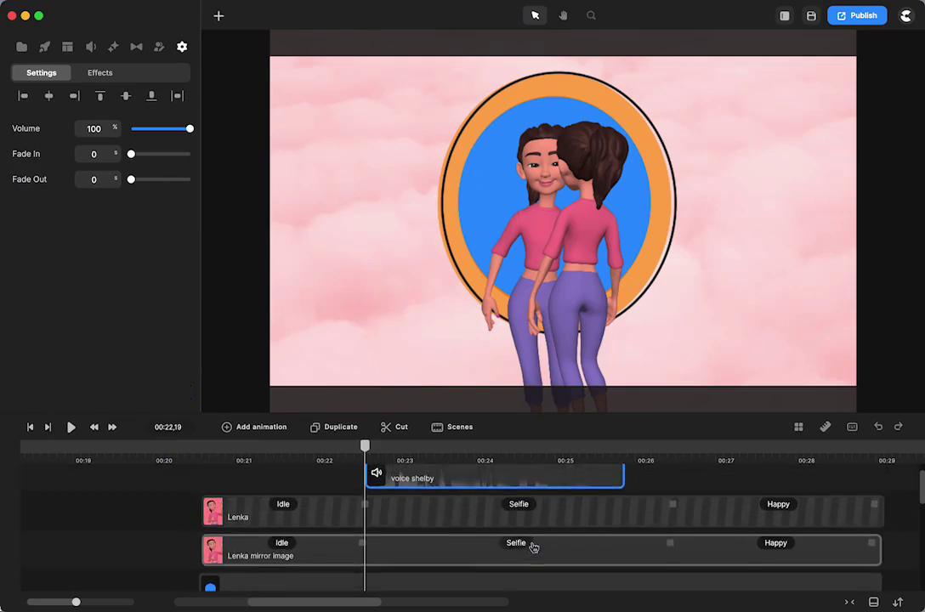
{"action": "left_click", "coordinate": [498, 548]}
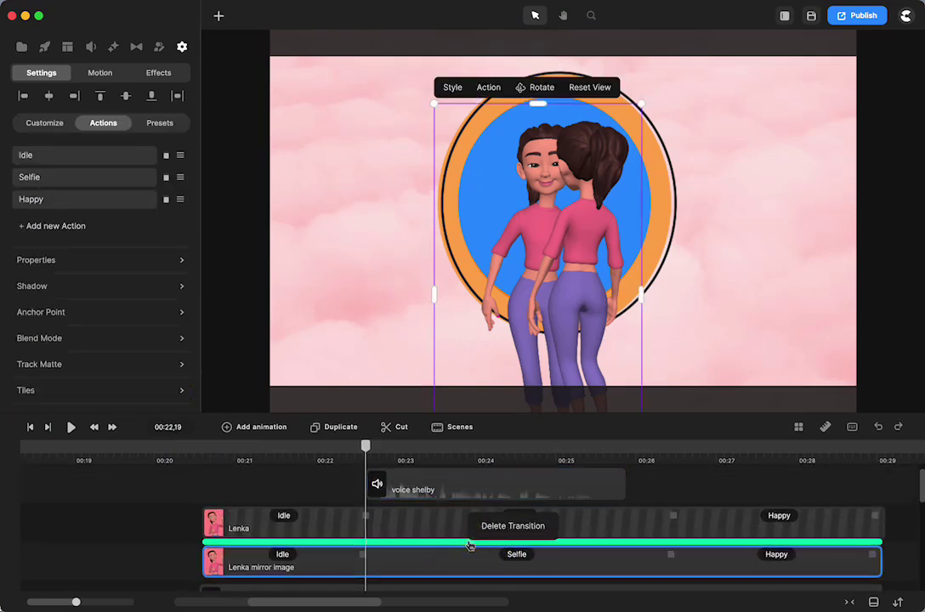
Move the voice clip to a new track above Lenka mirror image at about 00:20.5 and lip-sync it to her
{"action": "right_click", "coordinate": [888, 550]}
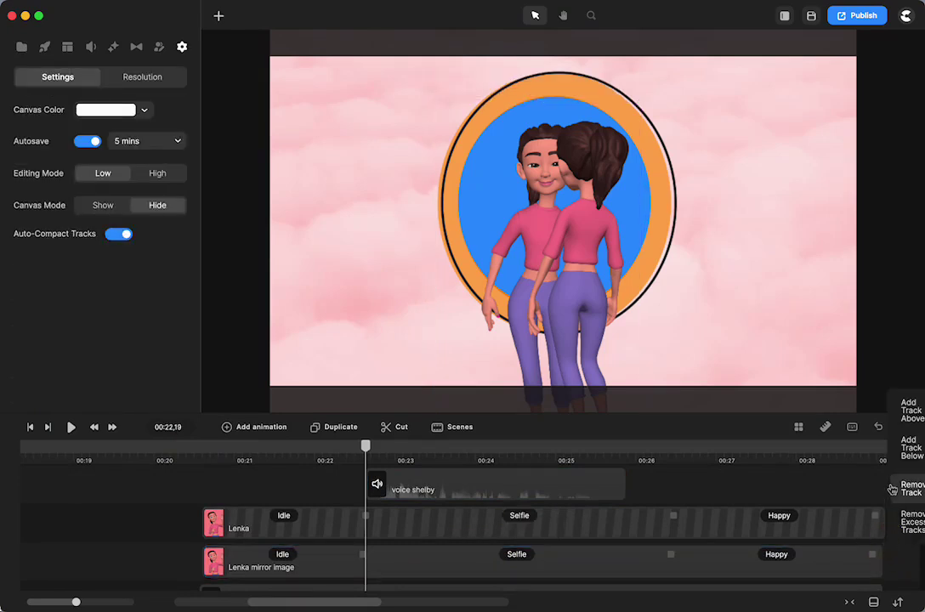
{"action": "left_click", "coordinate": [907, 415]}
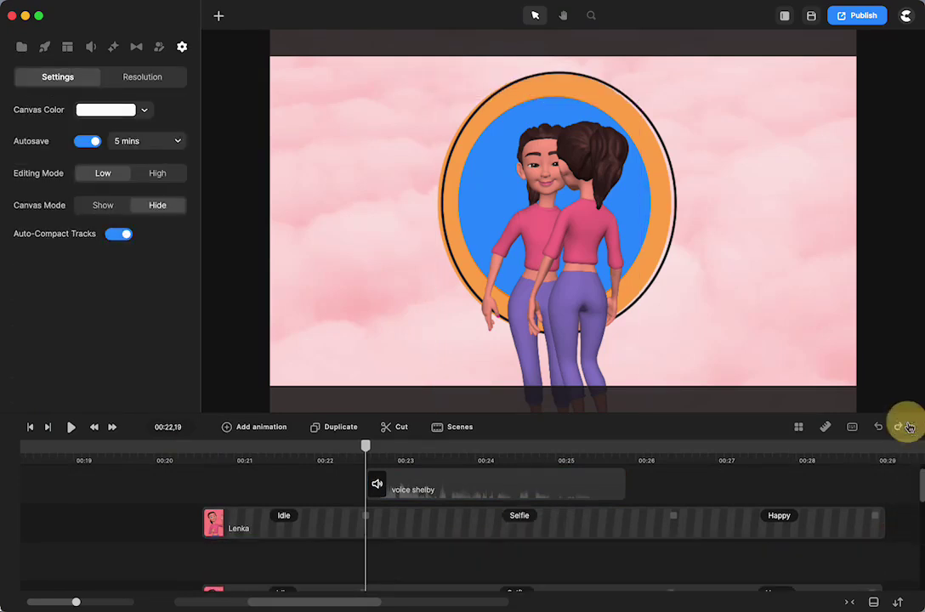
{"action": "left_click_drag", "start_coordinate": [456, 490], "coordinate": [346, 567]}
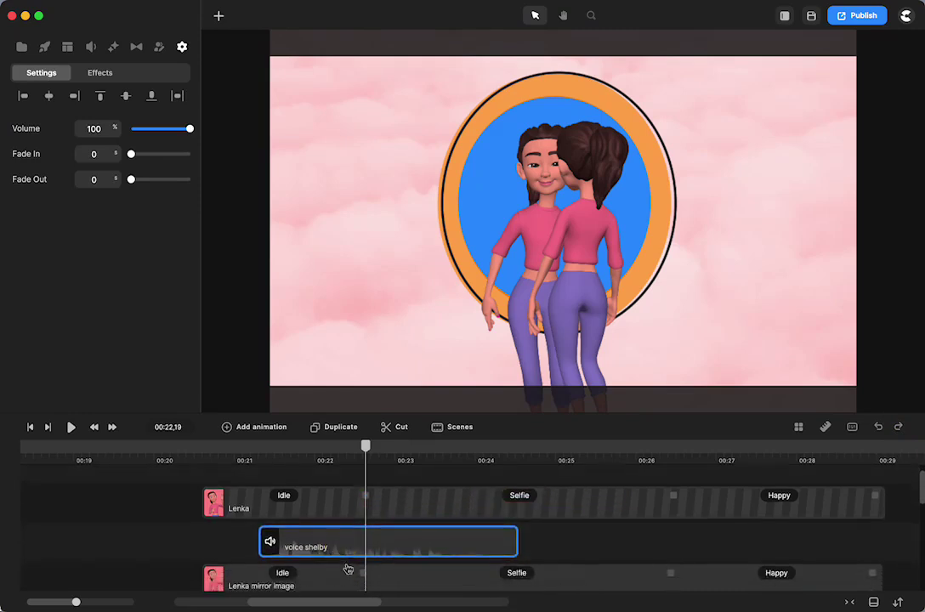
{"action": "scroll", "coordinate": [347, 566], "scroll_direction": "down", "scroll_amount": 2}
{"action": "left_click_drag", "start_coordinate": [428, 522], "coordinate": [374, 527]}
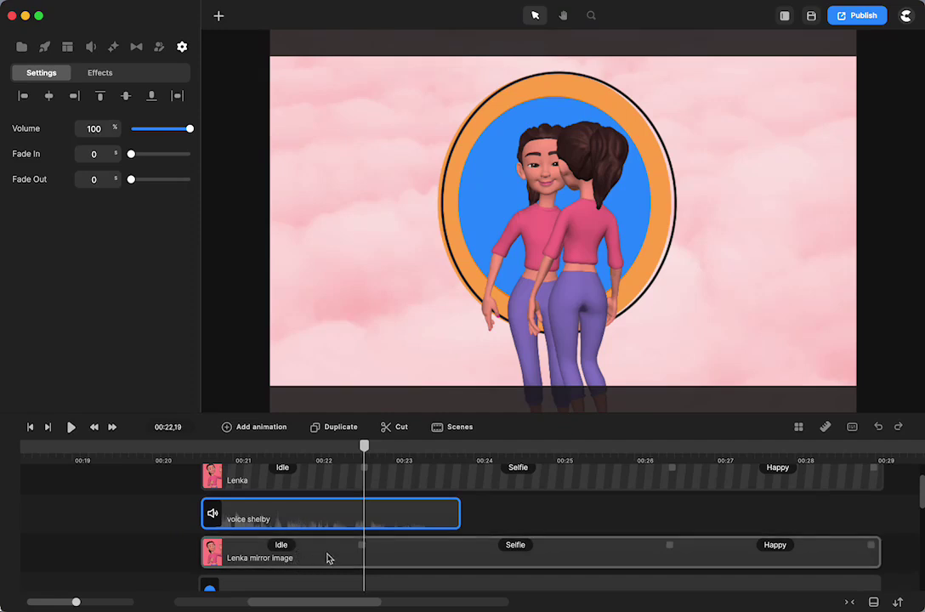
{"action": "right_click", "coordinate": [304, 517]}
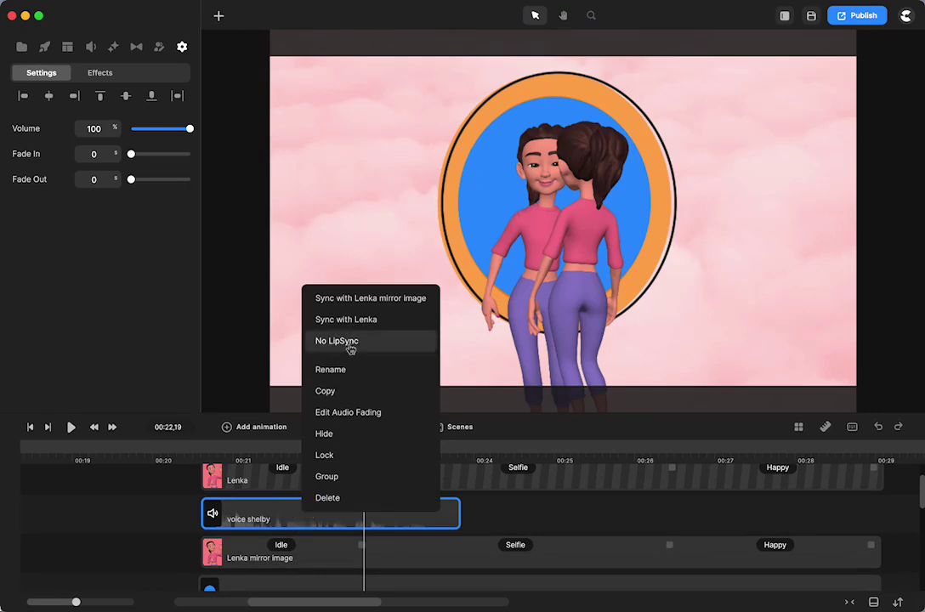
{"action": "left_click", "coordinate": [352, 302]}
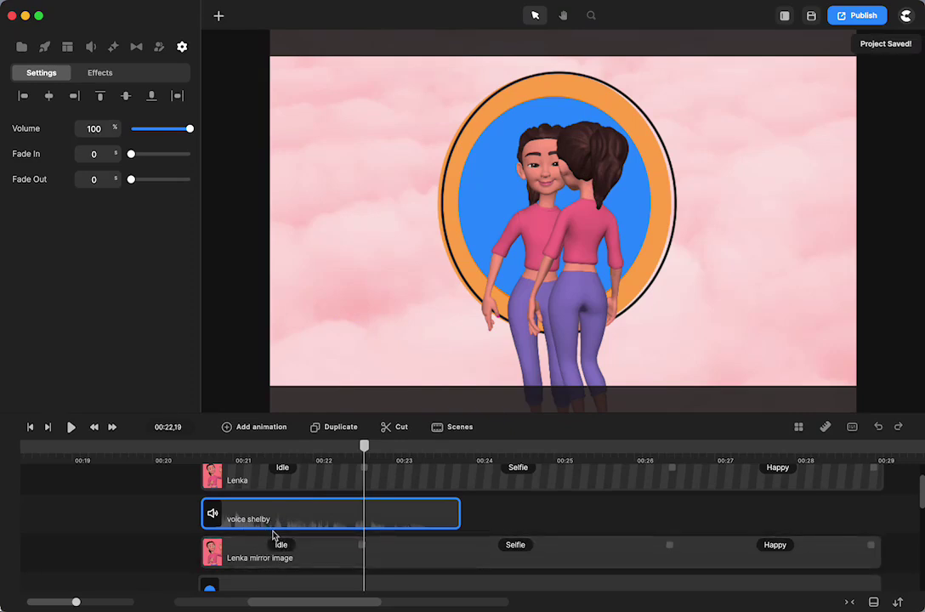
Group the voice shelby clip with Lenka mirror image using Cmd+G
{"action": "left_click_drag", "start_coordinate": [172, 507], "coordinate": [286, 552]}
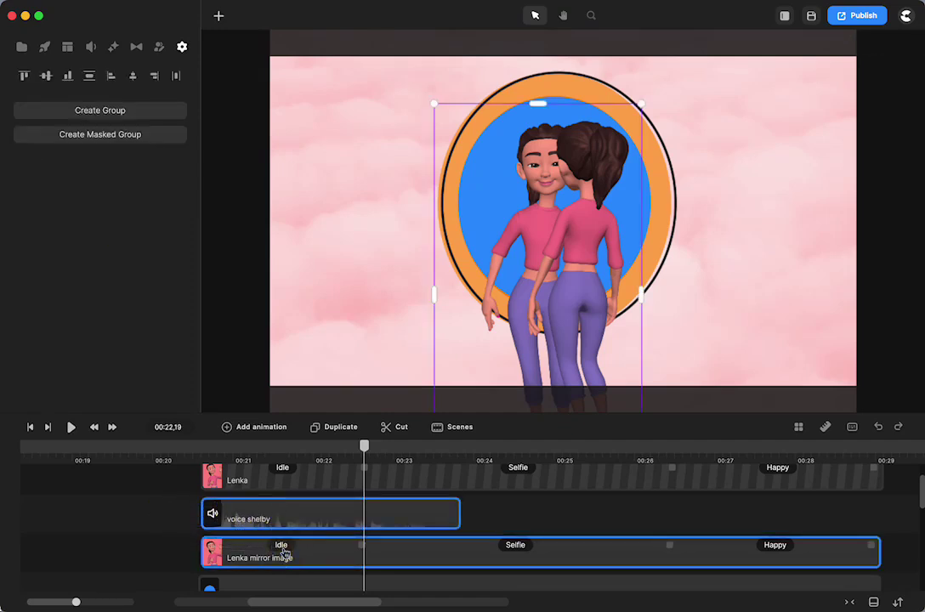
{"action": "key", "text": "super+g"}
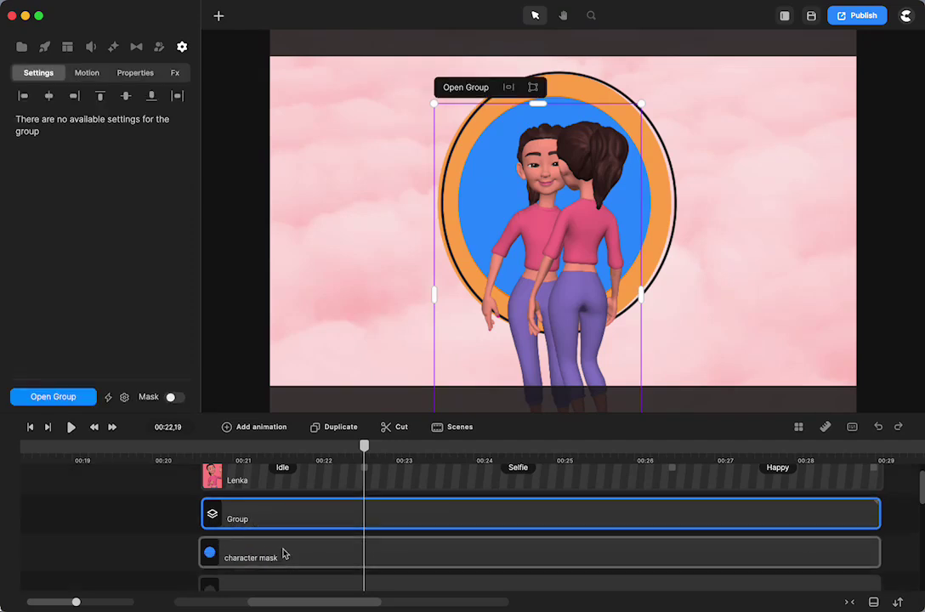
{"action": "right_click", "coordinate": [288, 518]}
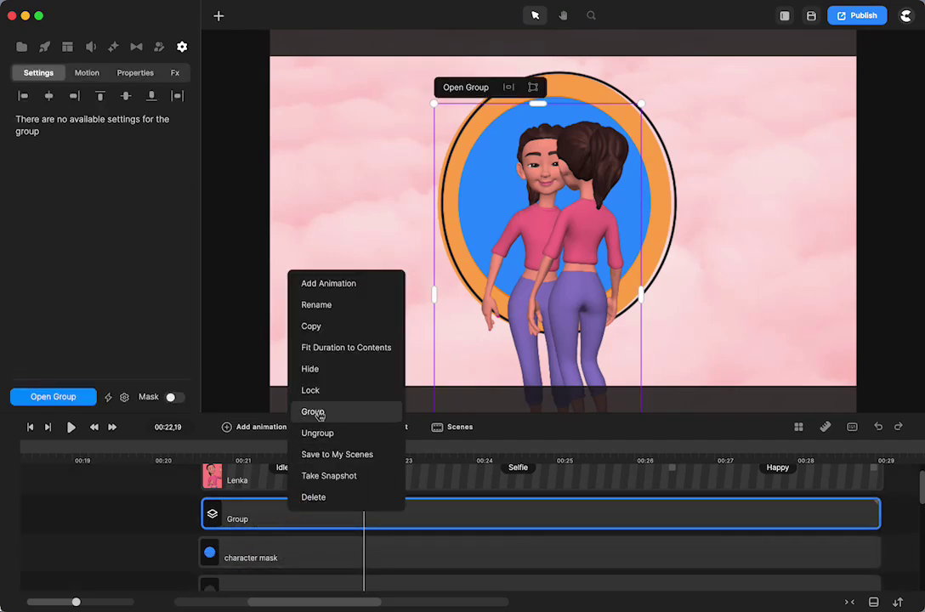
{"action": "left_click", "coordinate": [156, 541]}
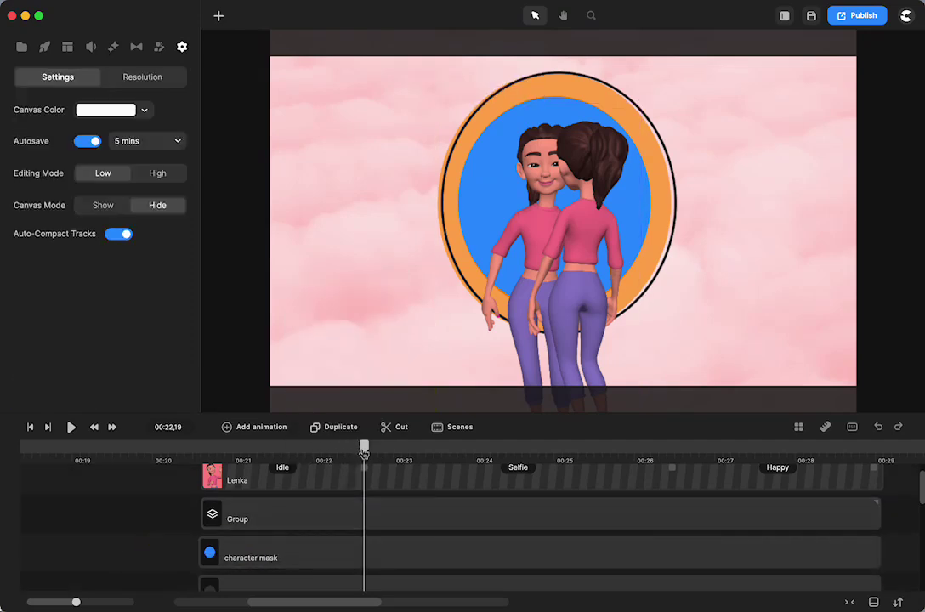
Preview the lip-synced group from about 00:20 to 00:25,22, then select the character mask track
{"action": "left_click_drag", "start_coordinate": [364, 445], "coordinate": [209, 467]}
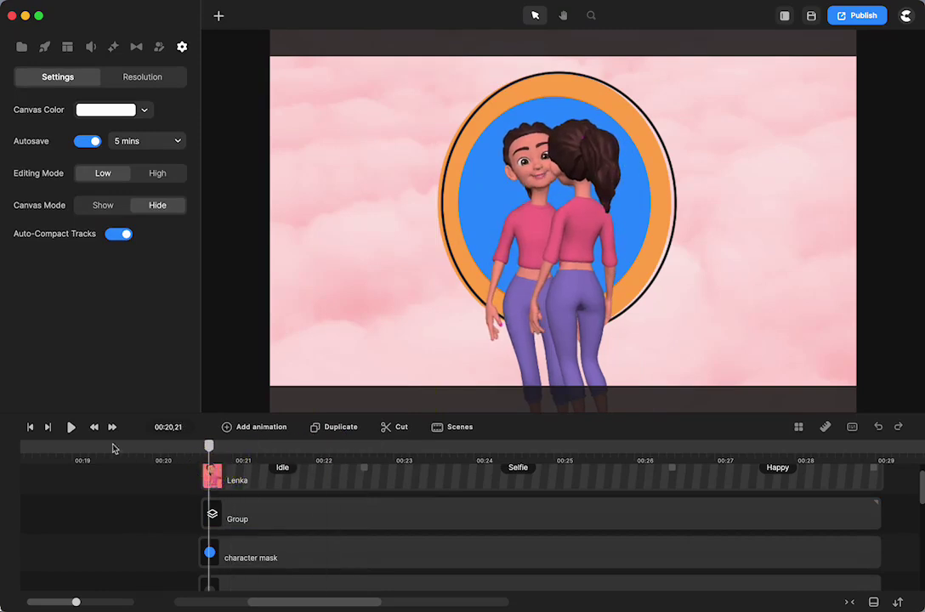
{"action": "left_click", "coordinate": [71, 428]}
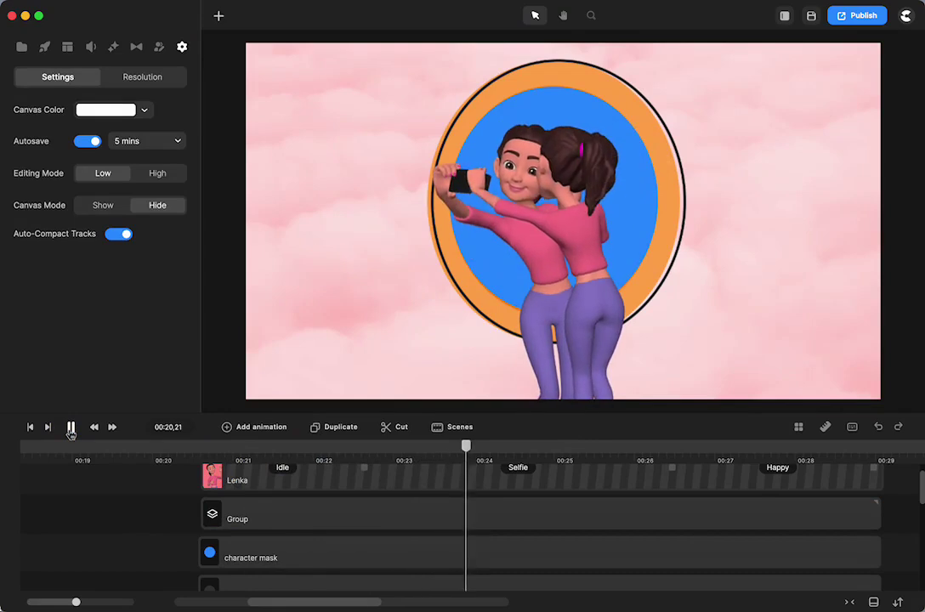
{"action": "left_click", "coordinate": [71, 429]}
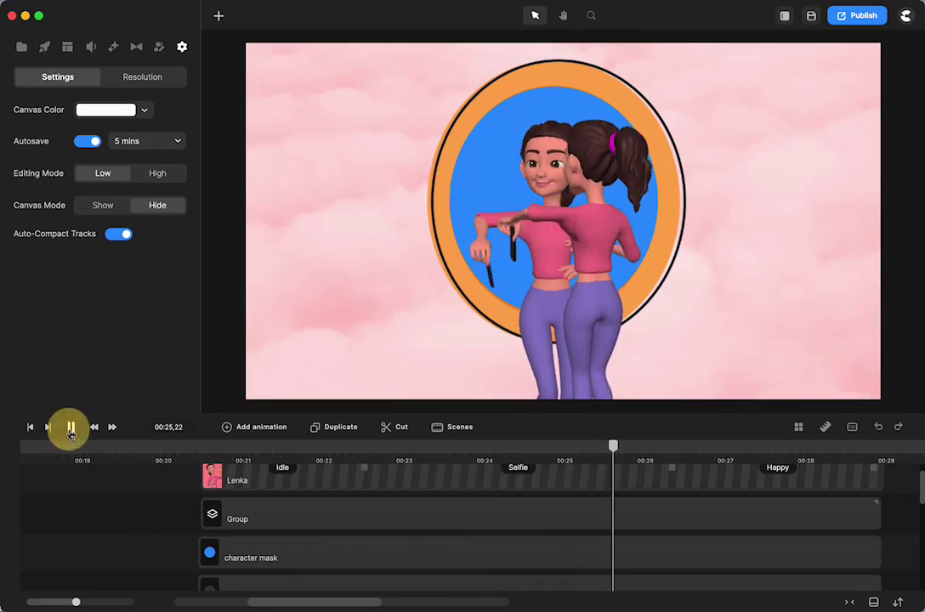
{"action": "left_click_drag", "start_coordinate": [616, 459], "coordinate": [232, 499]}
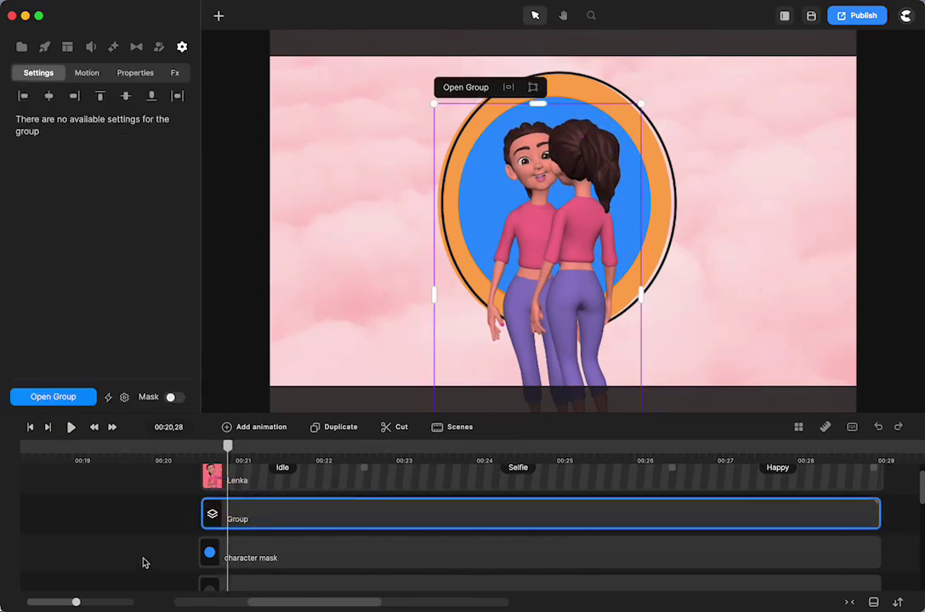
{"action": "scroll", "coordinate": [143, 560], "scroll_direction": "up", "scroll_amount": 1}
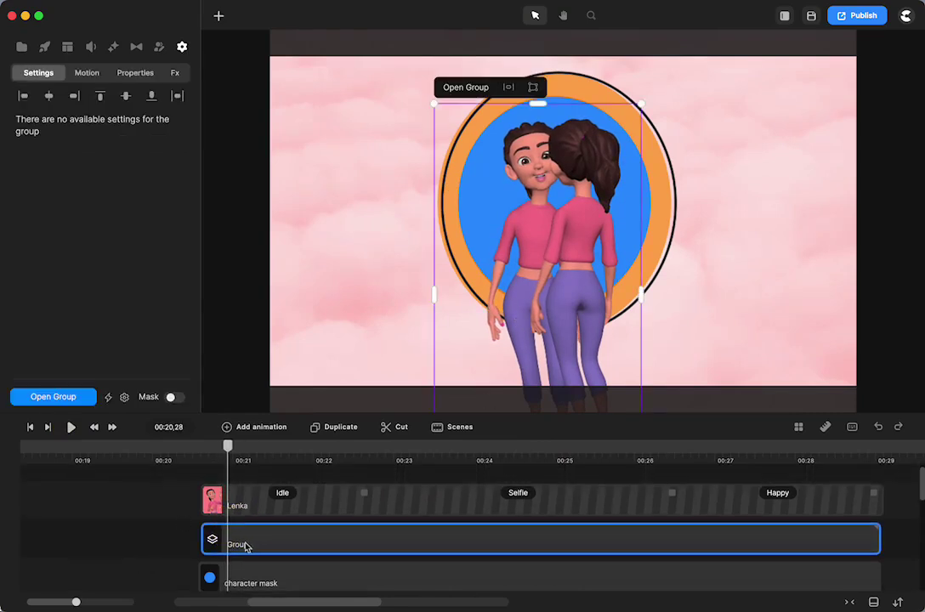
{"action": "scroll", "coordinate": [168, 552], "scroll_direction": "down", "scroll_amount": 1}
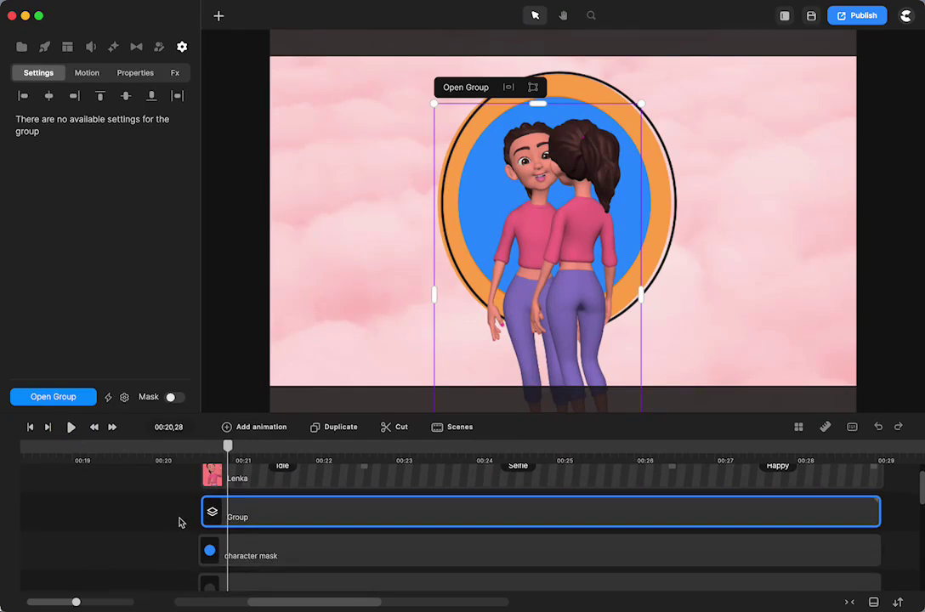
{"action": "left_click", "coordinate": [269, 517]}
Mask the new group with the character mask track
{"action": "left_click", "coordinate": [259, 556], "text": "shift"}
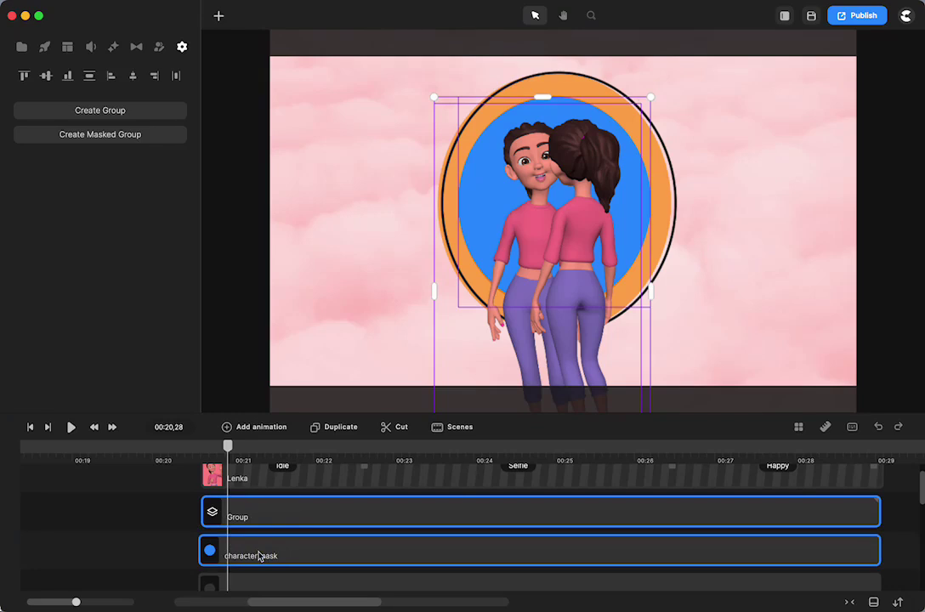
{"action": "right_click", "coordinate": [284, 553]}
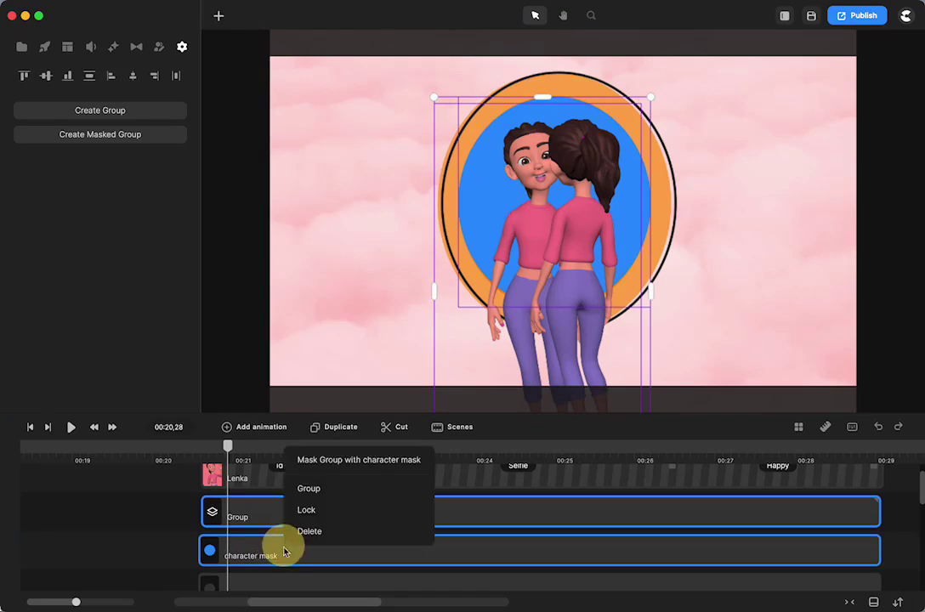
{"action": "left_click", "coordinate": [320, 461]}
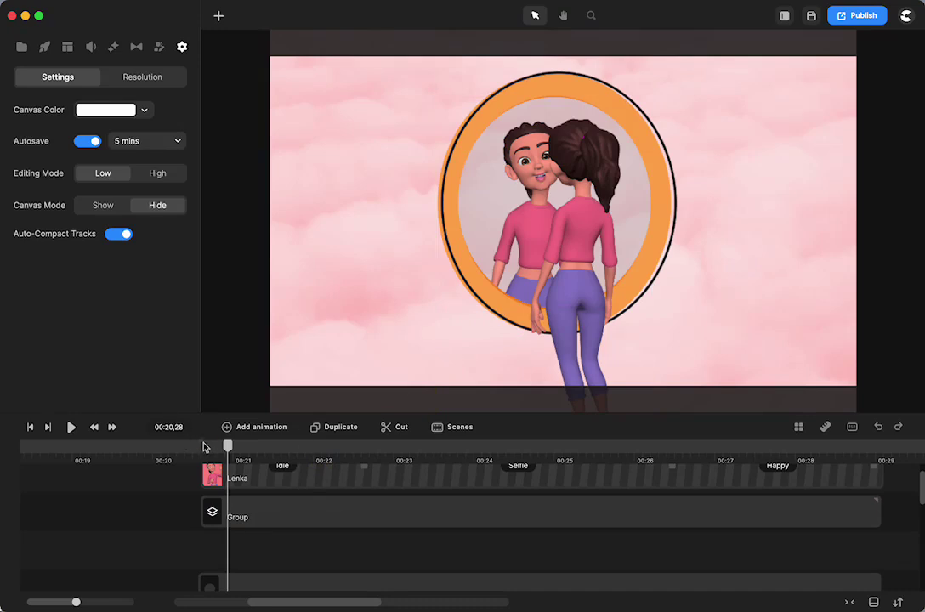
Play back the masked reflection, replaying the scene from 00:20,20
{"action": "left_click", "coordinate": [70, 427]}
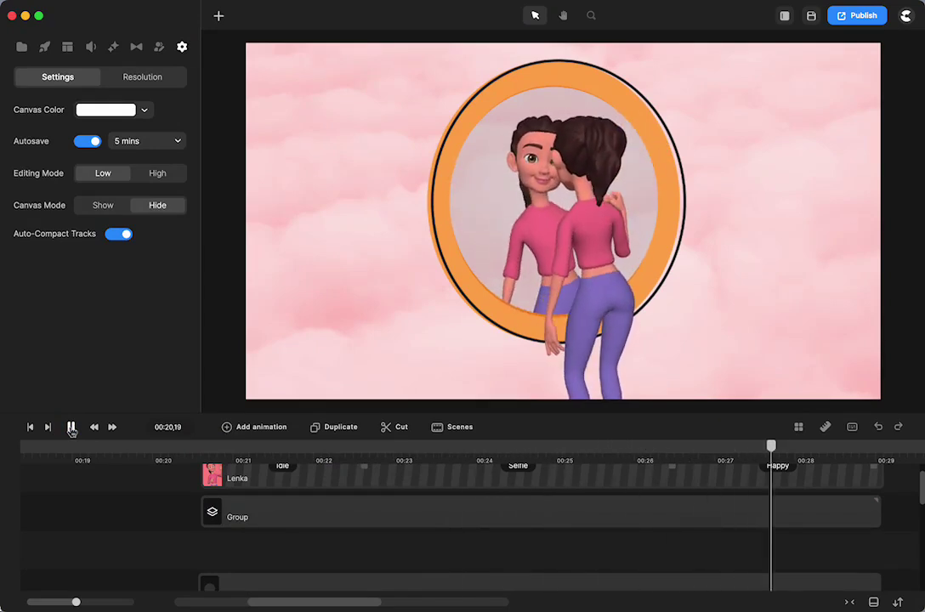
{"action": "left_click", "coordinate": [71, 428]}
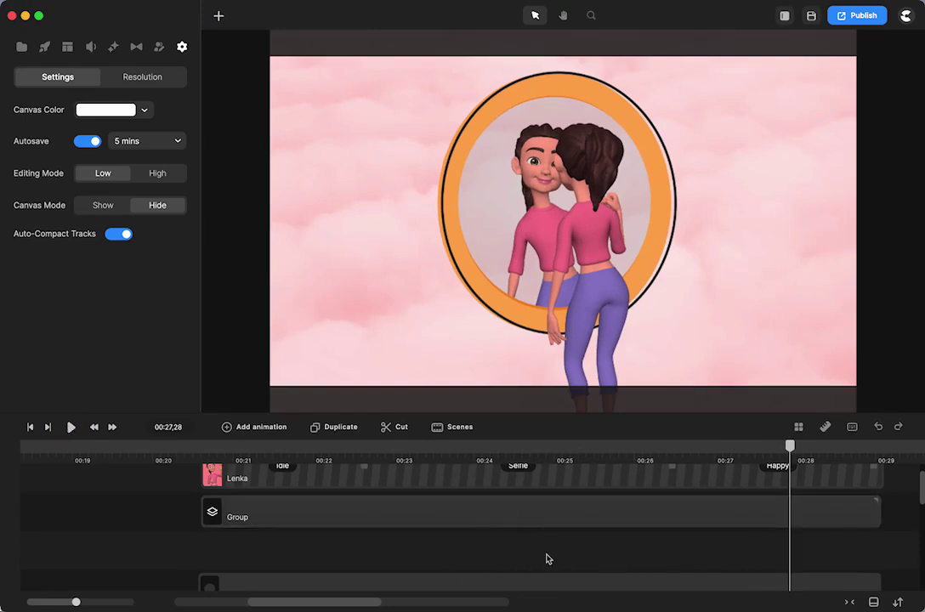
{"action": "scroll", "coordinate": [547, 559], "scroll_direction": "right", "scroll_amount": 5}
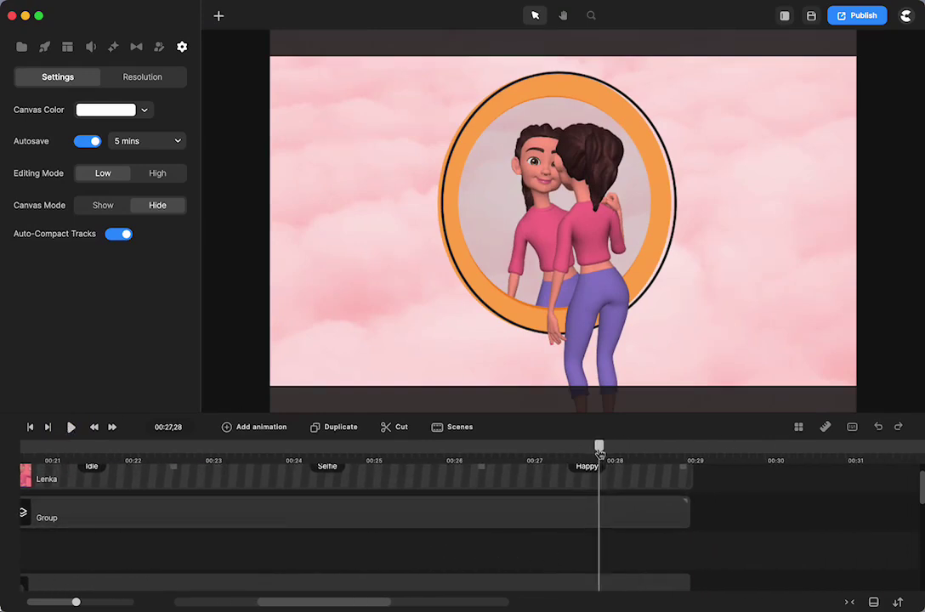
{"action": "left_click_drag", "start_coordinate": [600, 453], "coordinate": [142, 507]}
{"action": "scroll", "coordinate": [141, 507], "scroll_direction": "left", "scroll_amount": 2}
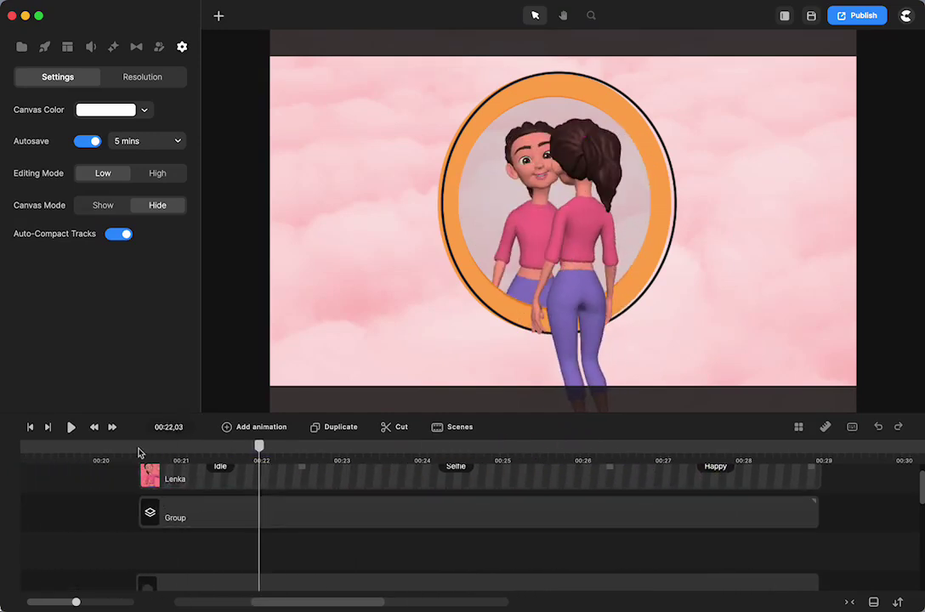
{"action": "left_click", "coordinate": [144, 448]}
{"action": "left_click", "coordinate": [71, 426]}
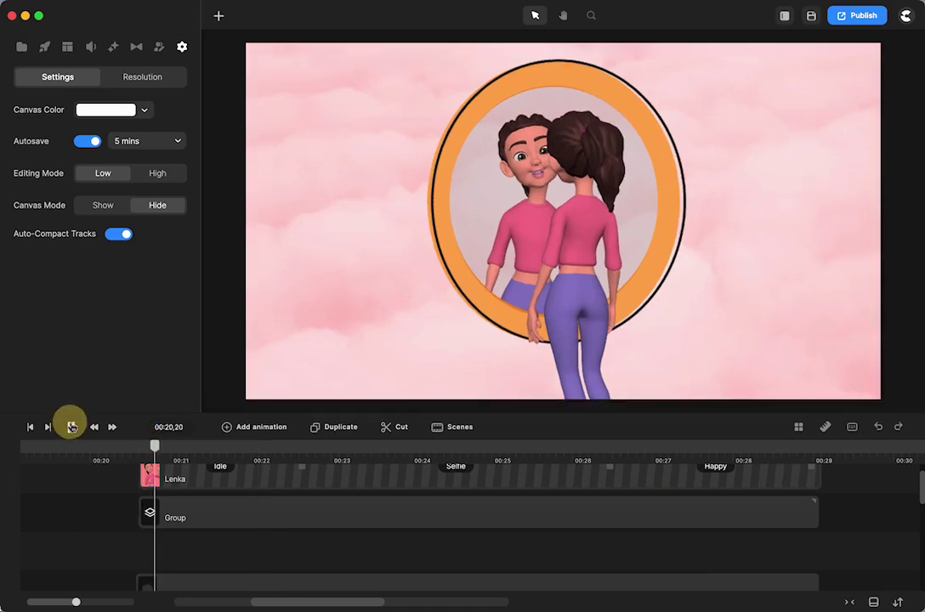